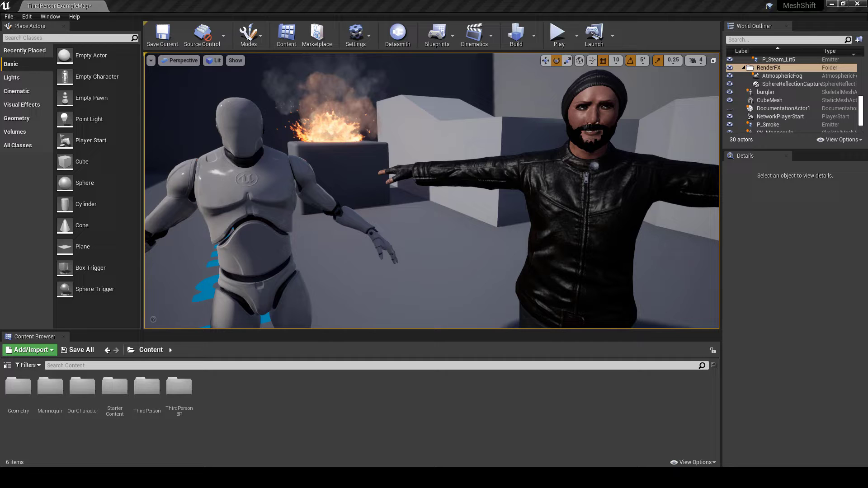
Display the viewport frame rate and open the burglar_Skeleton asset from the OurCharacter folder.
{"action": "key", "text": "ctrl+shift+h"}
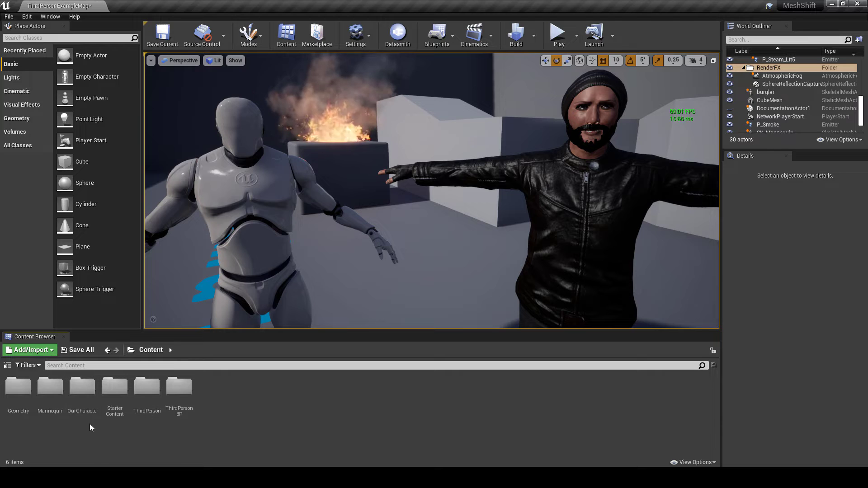
{"action": "double_click", "coordinate": [80, 389]}
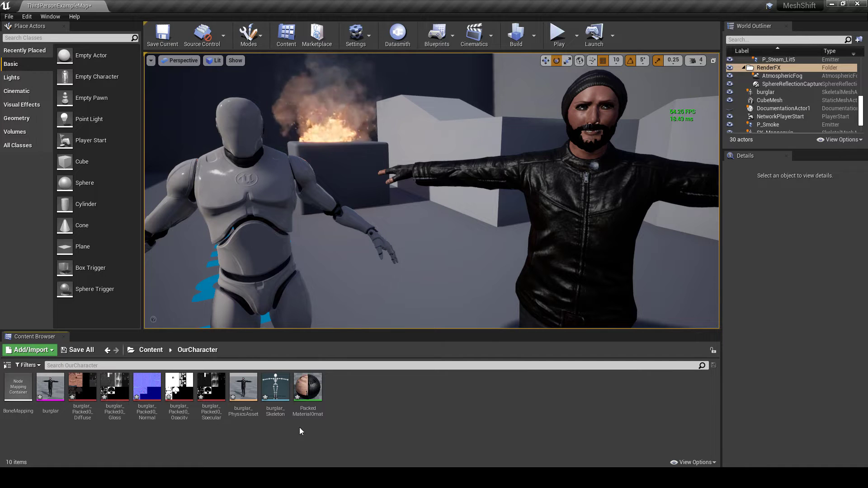
{"action": "double_click", "coordinate": [278, 391]}
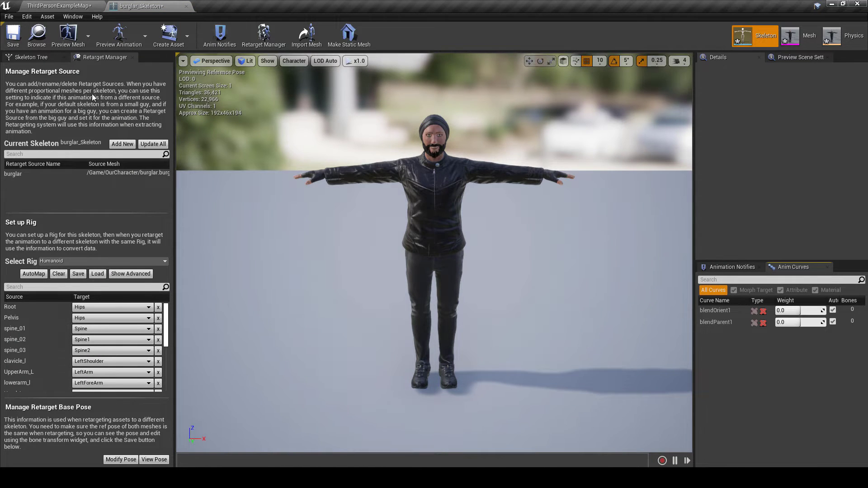
Open UE4_Mannequin_Skeleton from the Mannequin/Character/Mesh folder and compare it with burglar_Skeleton.
{"action": "left_click", "coordinate": [57, 6]}
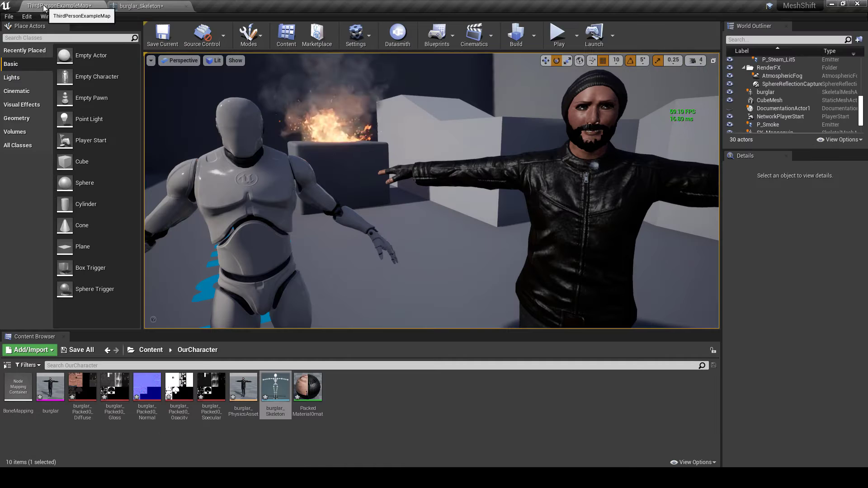
{"action": "left_click", "coordinate": [151, 350]}
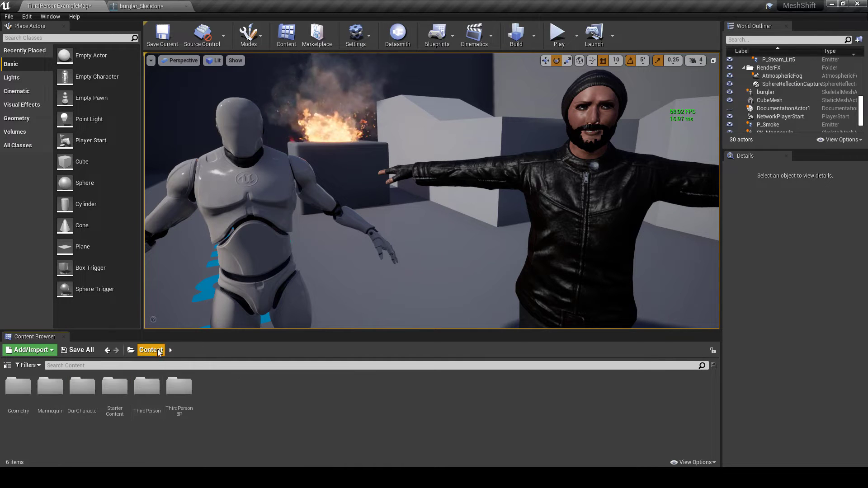
{"action": "double_click", "coordinate": [50, 388]}
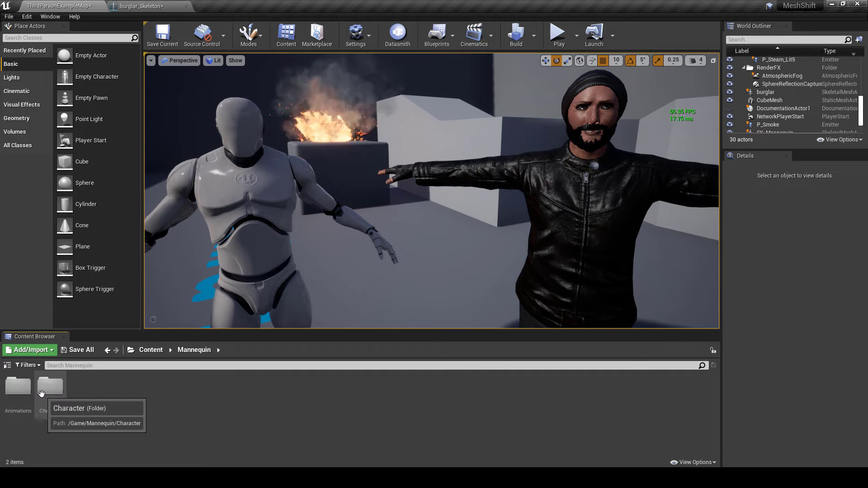
{"action": "double_click", "coordinate": [49, 389]}
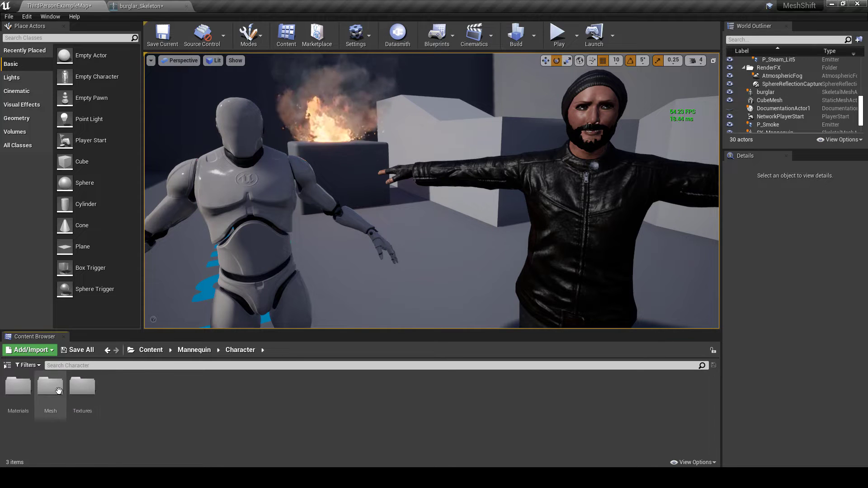
{"action": "double_click", "coordinate": [49, 391]}
{"action": "double_click", "coordinate": [152, 392]}
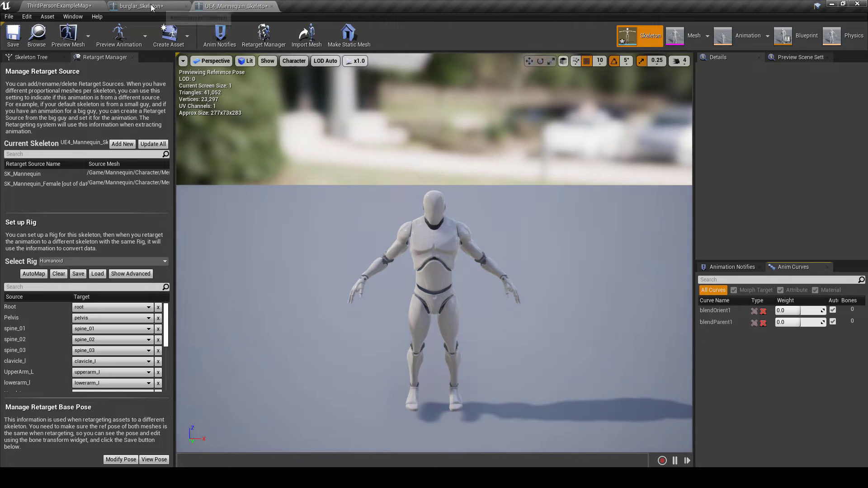
{"action": "left_click", "coordinate": [160, 7]}
{"action": "left_click", "coordinate": [217, 7]}
{"action": "left_click", "coordinate": [164, 7]}
{"action": "left_click", "coordinate": [226, 6]}
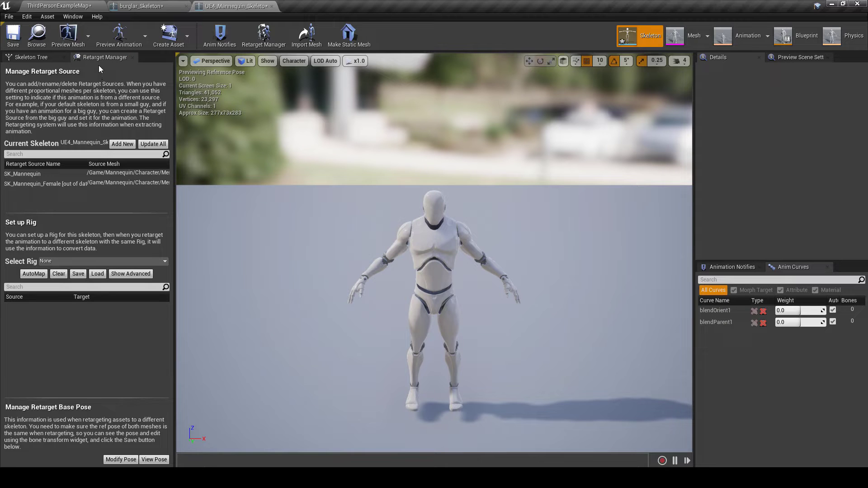
Assign the Humanoid rig to UE4_Mannequin_Skeleton in the Retarget Manager, then save and close the skeleton.
{"action": "left_click", "coordinate": [133, 57]}
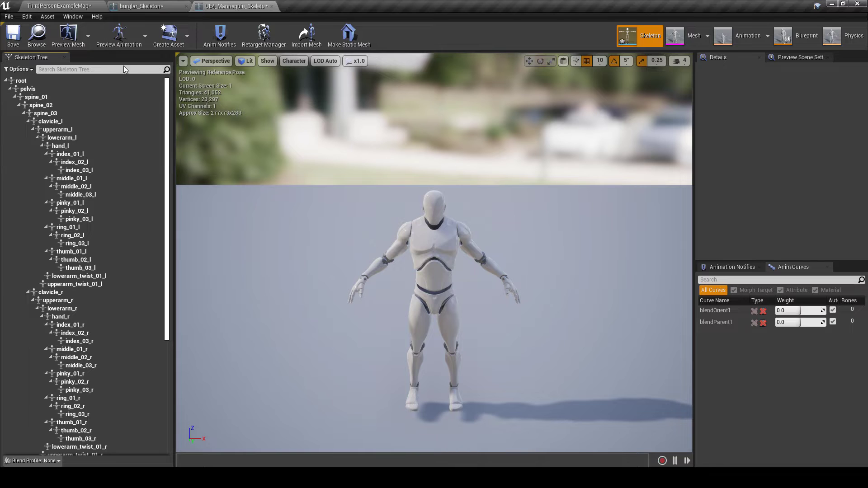
{"action": "left_click", "coordinate": [264, 35]}
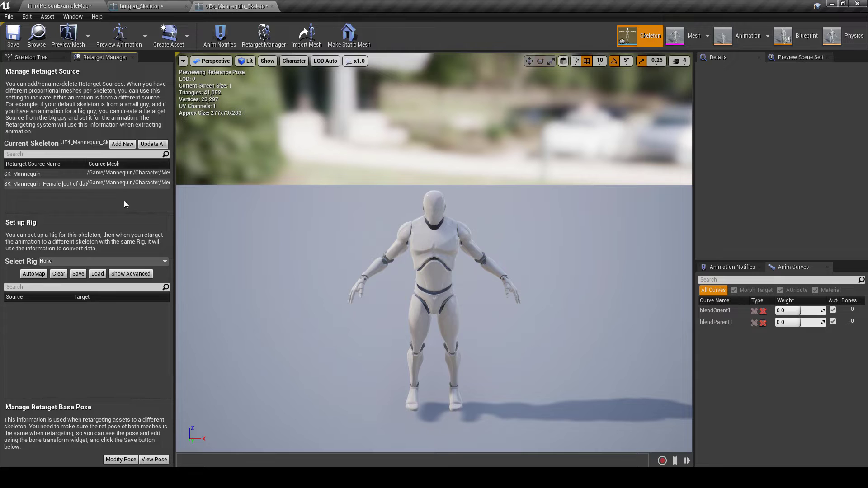
{"action": "left_click", "coordinate": [75, 260]}
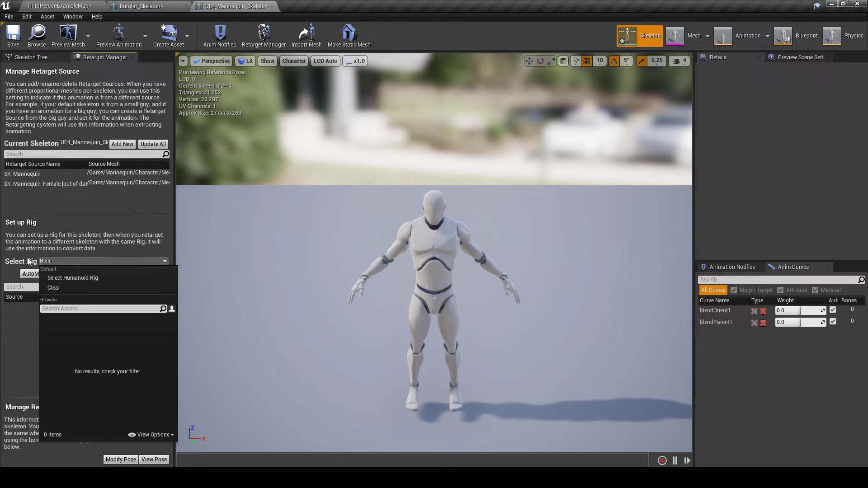
{"action": "left_click", "coordinate": [59, 277]}
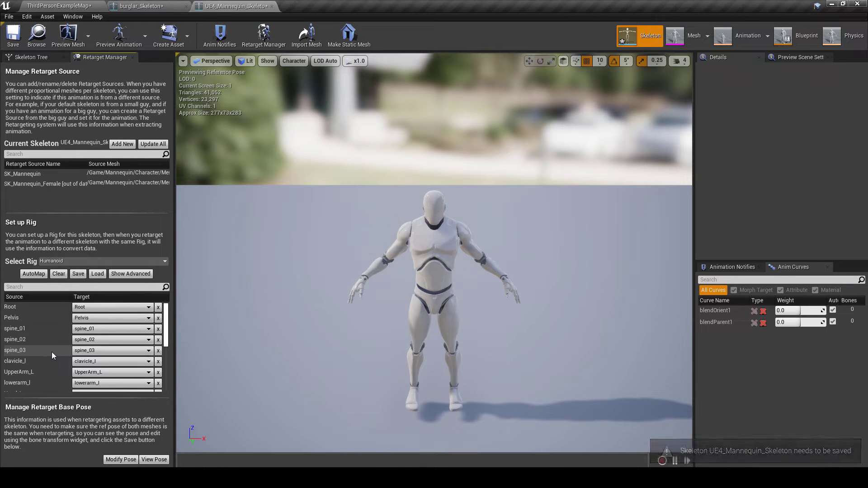
{"action": "left_click", "coordinate": [13, 35]}
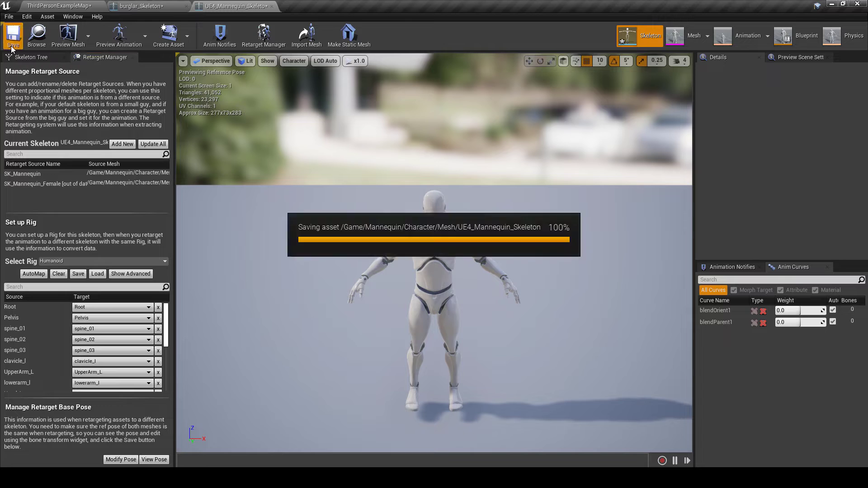
{"action": "left_click", "coordinate": [272, 7]}
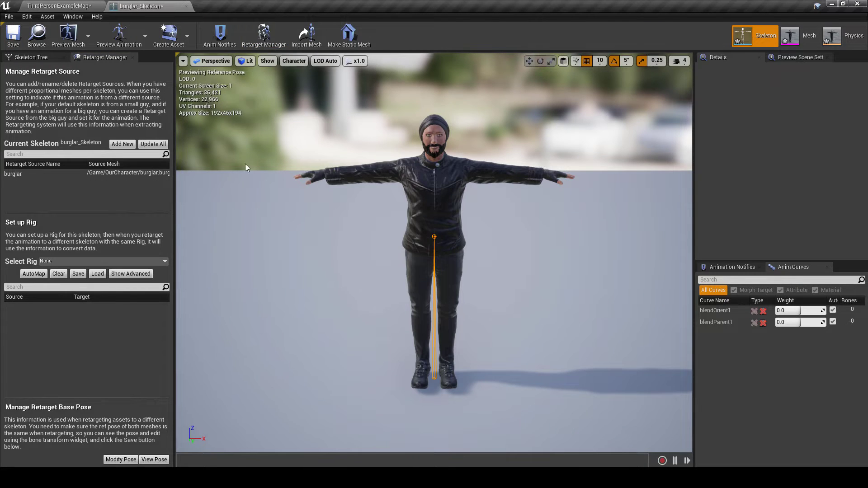
Reopen UE4_Mannequin_Skeleton from the level's content folders and compare its reference pose with the burglar's T-pose.
{"action": "left_click", "coordinate": [203, 235]}
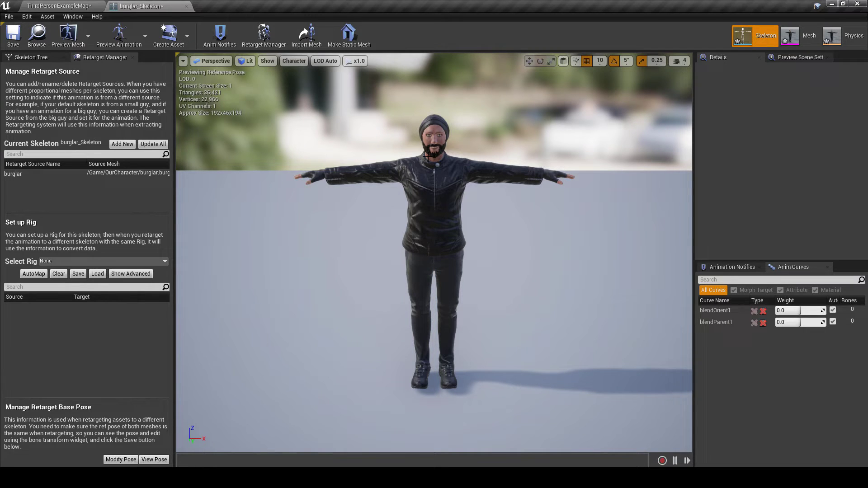
{"action": "left_click", "coordinate": [78, 4]}
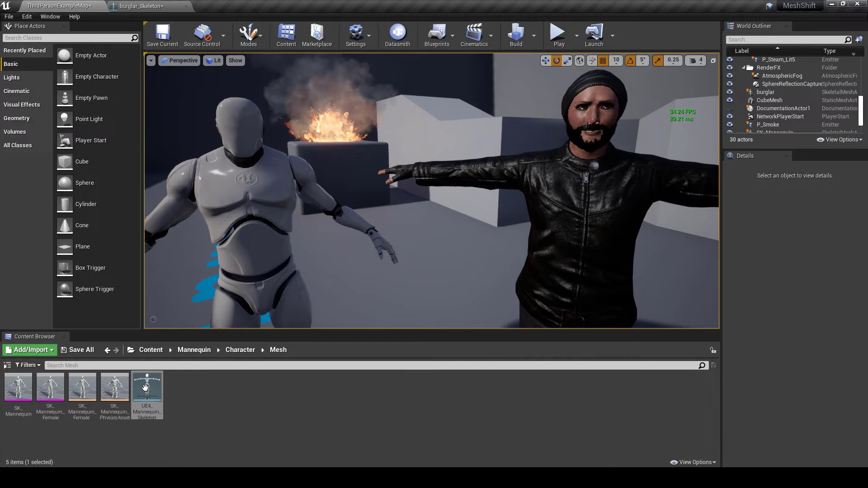
{"action": "double_click", "coordinate": [161, 389]}
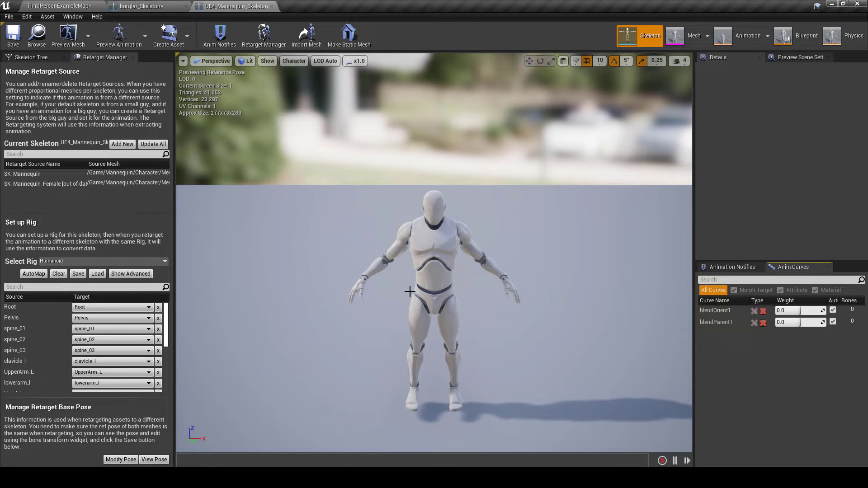
{"action": "left_click", "coordinate": [143, 6]}
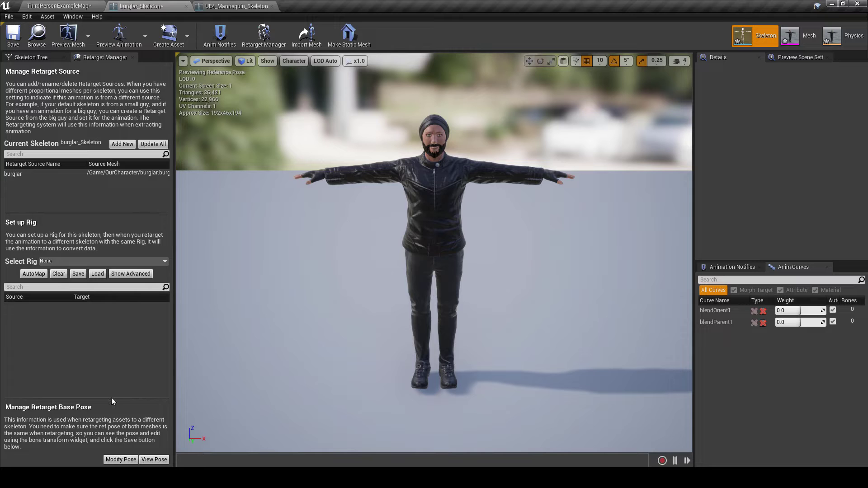
{"action": "left_click", "coordinate": [233, 6]}
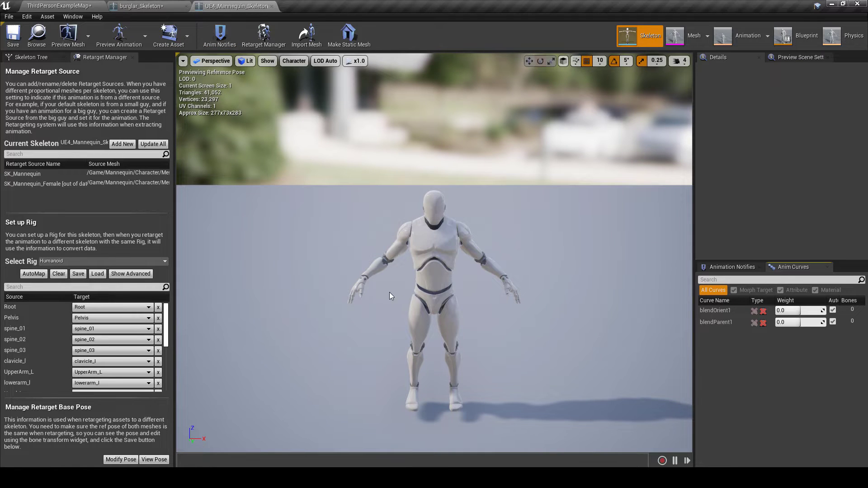
{"action": "left_click", "coordinate": [163, 5]}
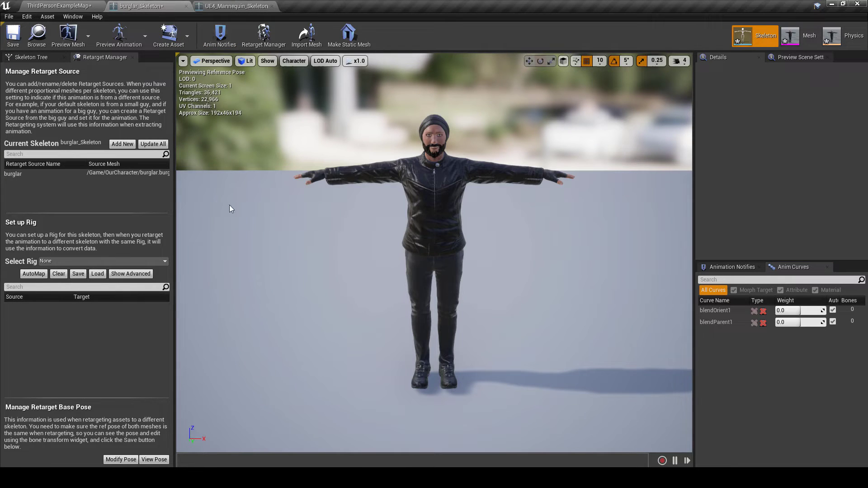
Rotate the burglar's RightArm and LeftArm bones downward to a local X rotation of about 33.6 degrees each.
{"action": "left_click", "coordinate": [378, 171]}
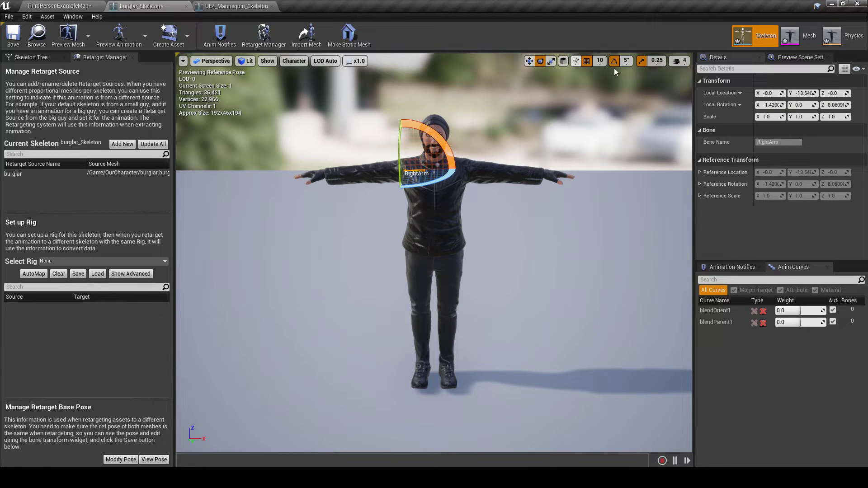
{"action": "left_click", "coordinate": [627, 64]}
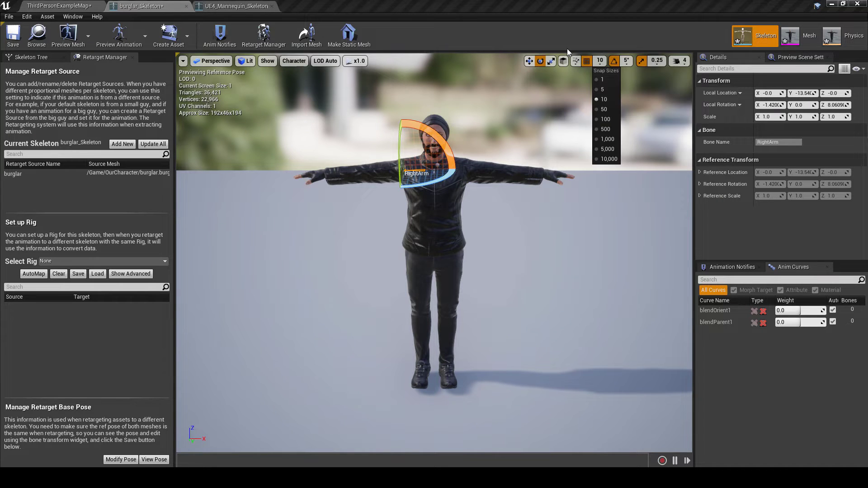
{"action": "left_click", "coordinate": [535, 11]}
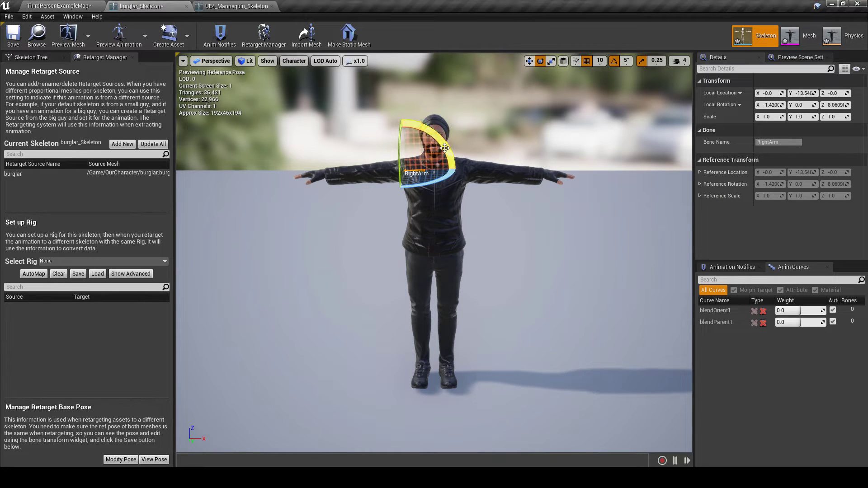
{"action": "left_click_drag", "start_coordinate": [444, 147], "coordinate": [438, 210]}
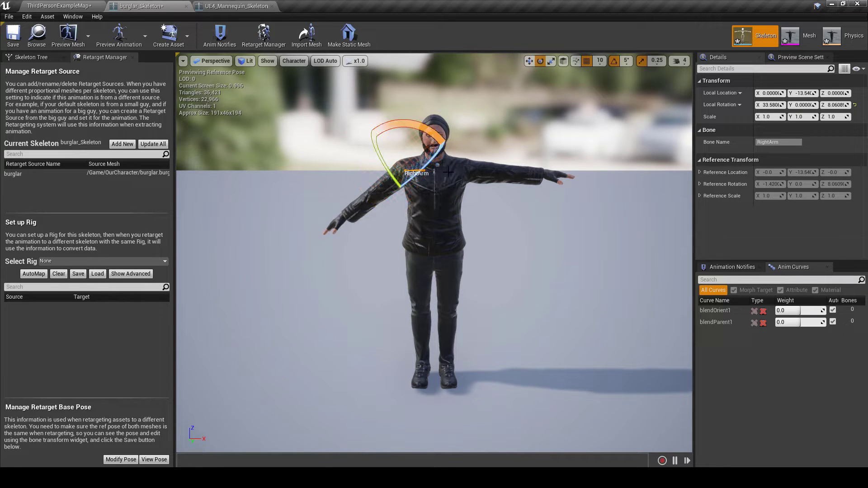
{"action": "left_click", "coordinate": [472, 171]}
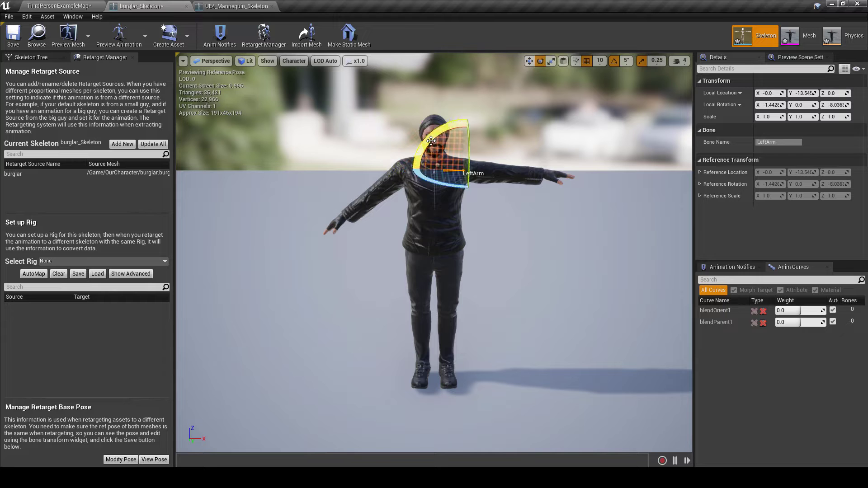
{"action": "left_click_drag", "start_coordinate": [449, 153], "coordinate": [449, 172]}
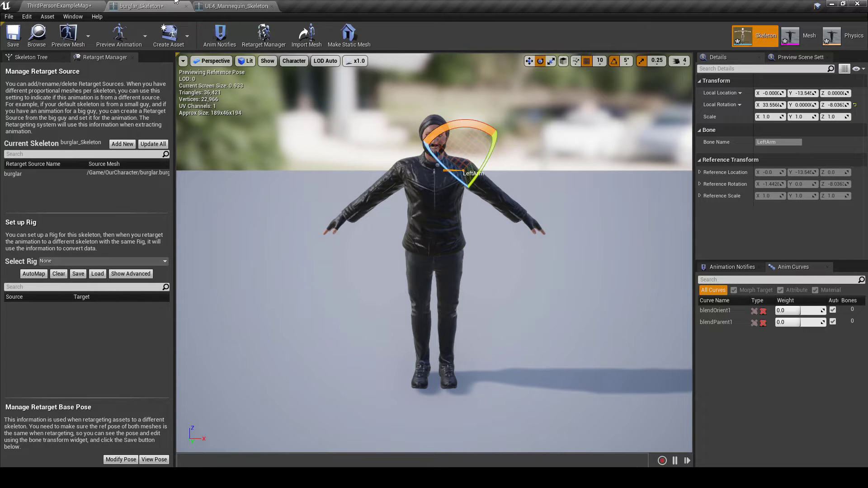
Check the arms against the mannequin's pose, then lower LeftArm to about 38.6 degrees local X and RightArm slightly further.
{"action": "left_click", "coordinate": [223, 5]}
{"action": "left_click", "coordinate": [151, 5]}
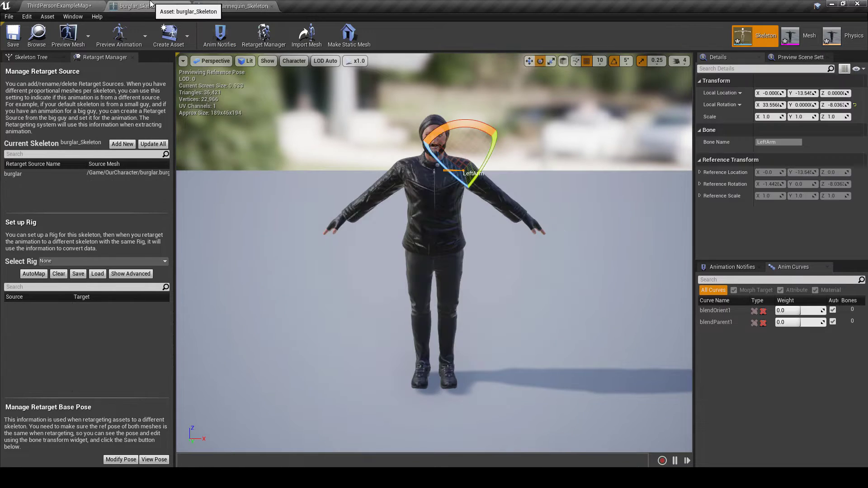
{"action": "left_click", "coordinate": [214, 4]}
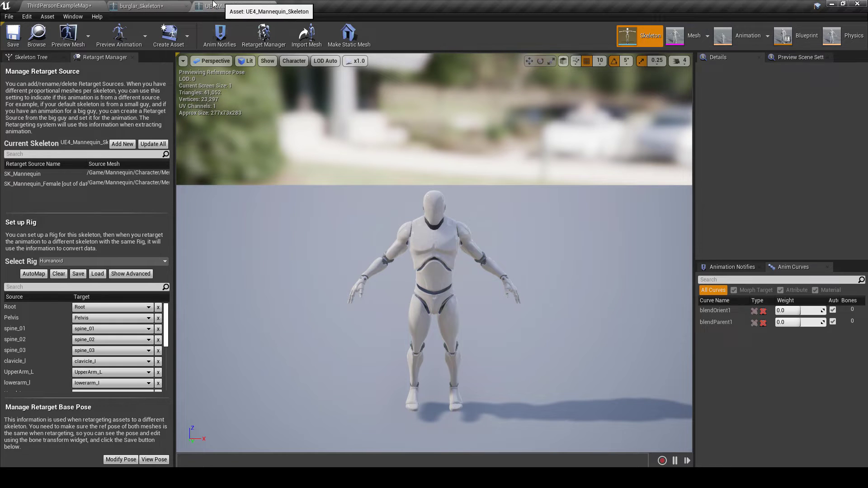
{"action": "left_click", "coordinate": [147, 3]}
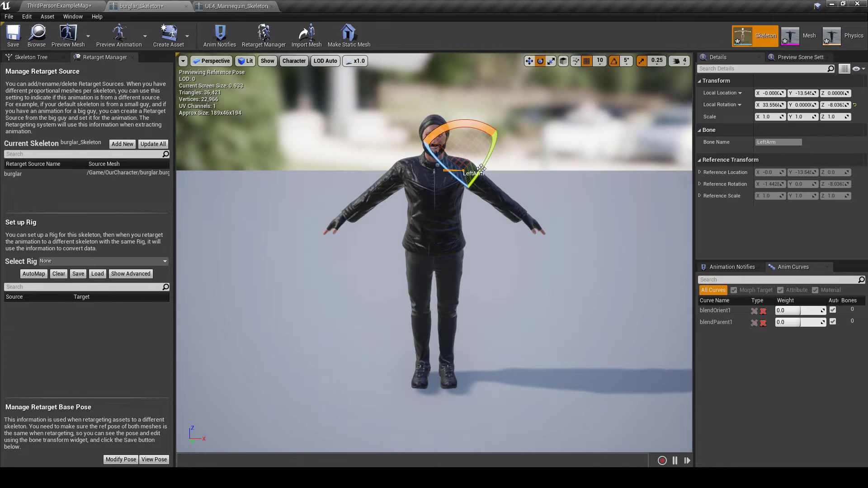
{"action": "left_click_drag", "start_coordinate": [448, 123], "coordinate": [455, 127]}
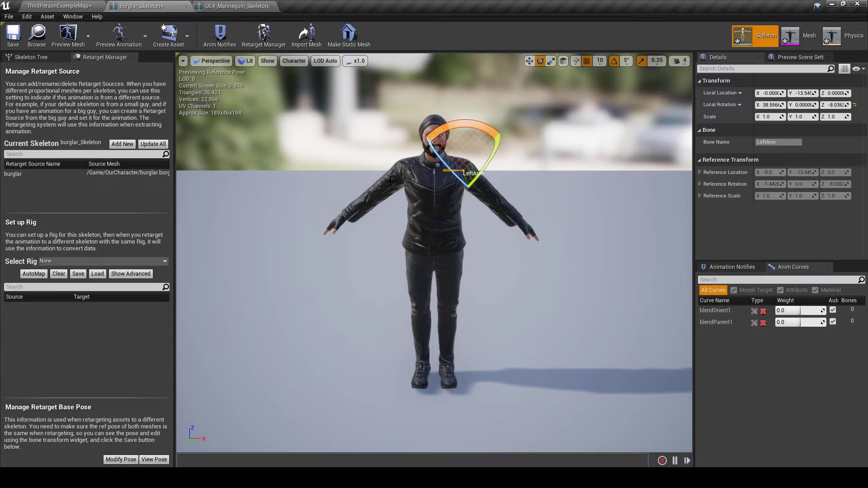
{"action": "left_click", "coordinate": [439, 170]}
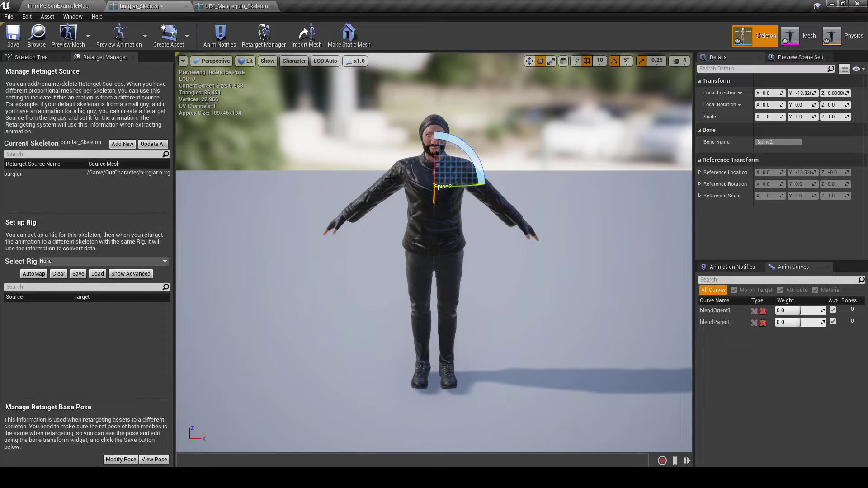
{"action": "left_click", "coordinate": [406, 173]}
{"action": "left_click_drag", "start_coordinate": [401, 120], "coordinate": [394, 122]}
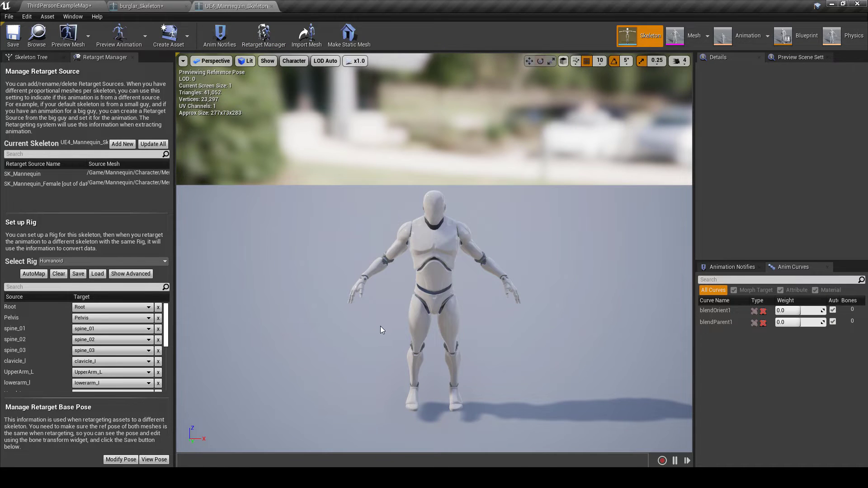
Show UE4_Mannequin_Skeleton and burglar_Skeleton in the Front orthographic view to examine their arm poses in side profile.
{"action": "right_click_drag", "start_coordinate": [381, 327], "coordinate": [387, 330]}
{"action": "left_click", "coordinate": [183, 62]}
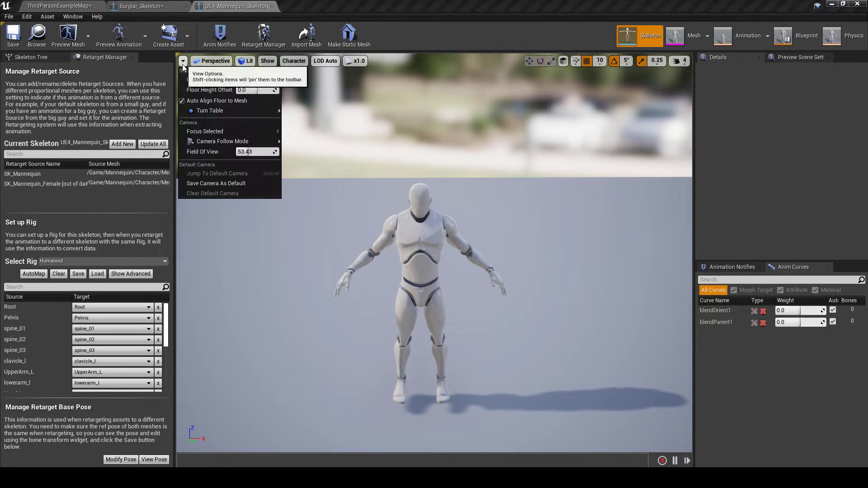
{"action": "left_click", "coordinate": [202, 62]}
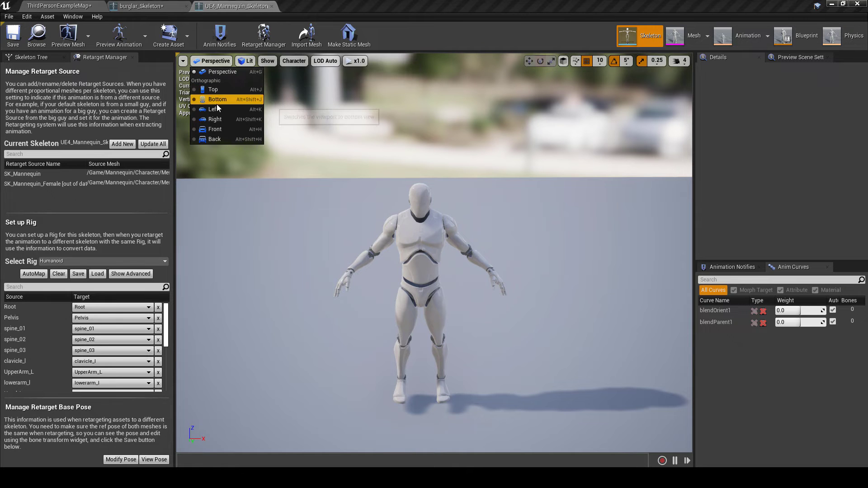
{"action": "left_click", "coordinate": [223, 129]}
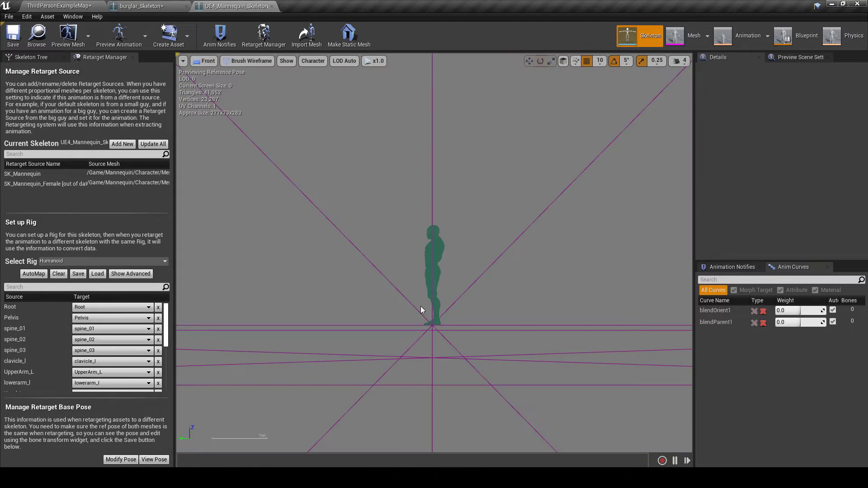
{"action": "scroll", "coordinate": [420, 310], "scroll_direction": "up", "scroll_amount": 5}
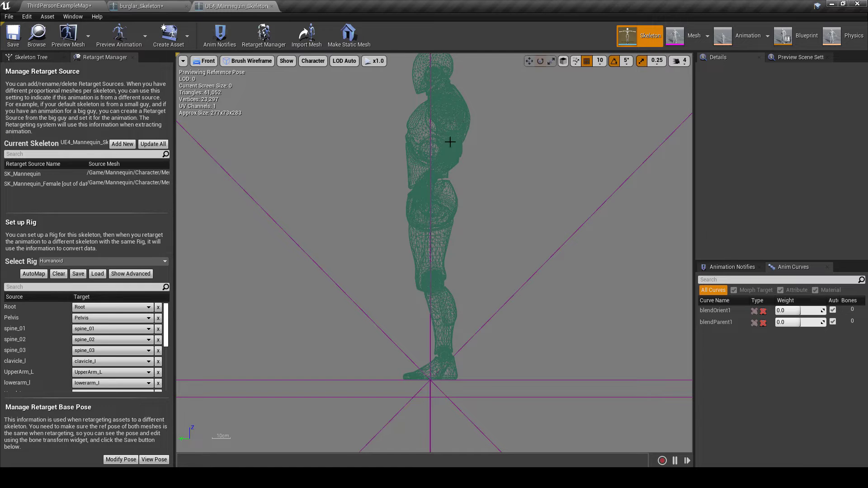
{"action": "left_click", "coordinate": [140, 6]}
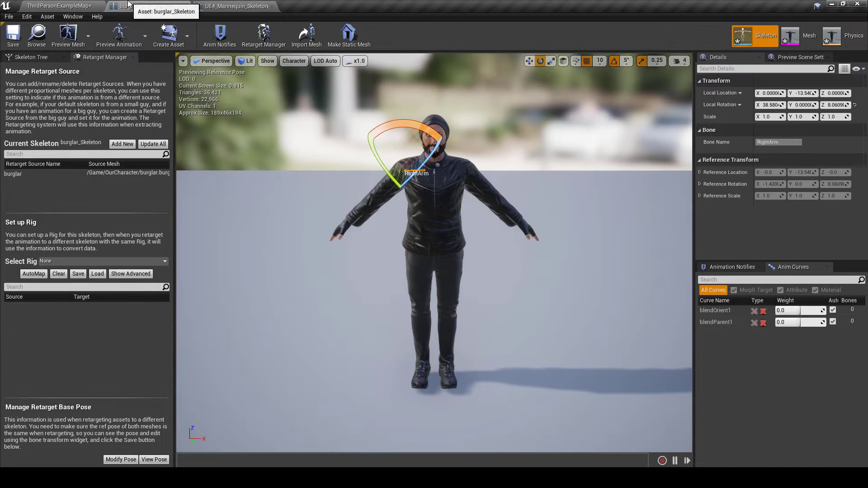
{"action": "left_click", "coordinate": [199, 62]}
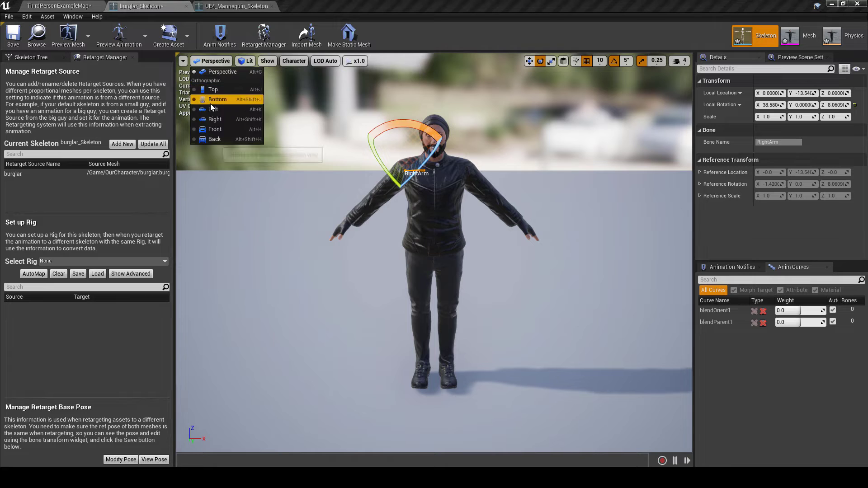
{"action": "left_click", "coordinate": [215, 130]}
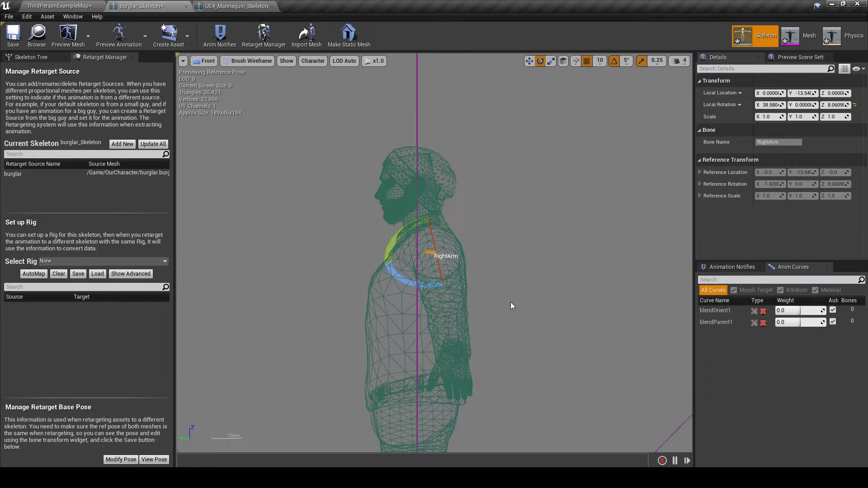
Check the mannequin's profile and swing the burglar's RightArm bone slightly to a local Z rotation of about 12 degrees.
{"action": "left_click", "coordinate": [237, 6]}
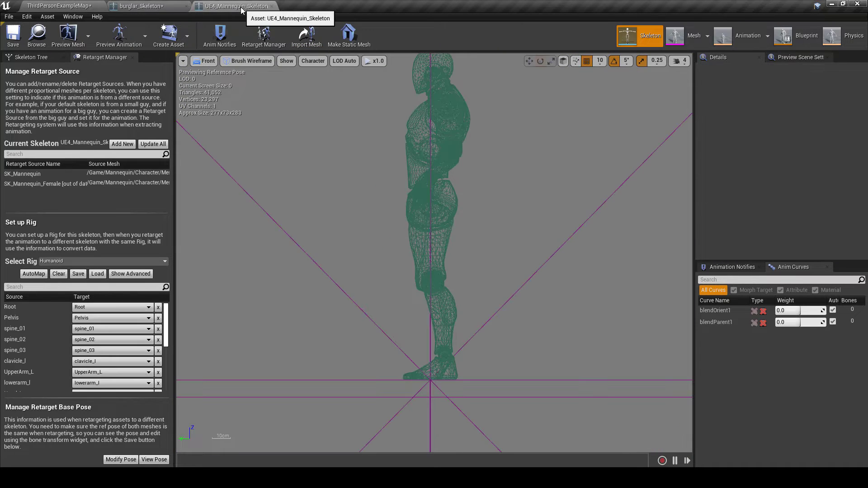
{"action": "left_click", "coordinate": [162, 4]}
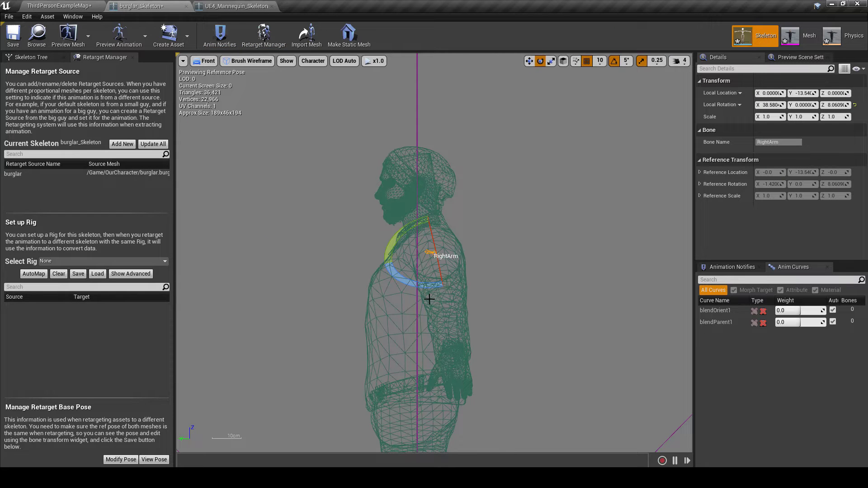
{"action": "left_click_drag", "start_coordinate": [413, 286], "coordinate": [409, 292]}
{"action": "left_click", "coordinate": [460, 296]}
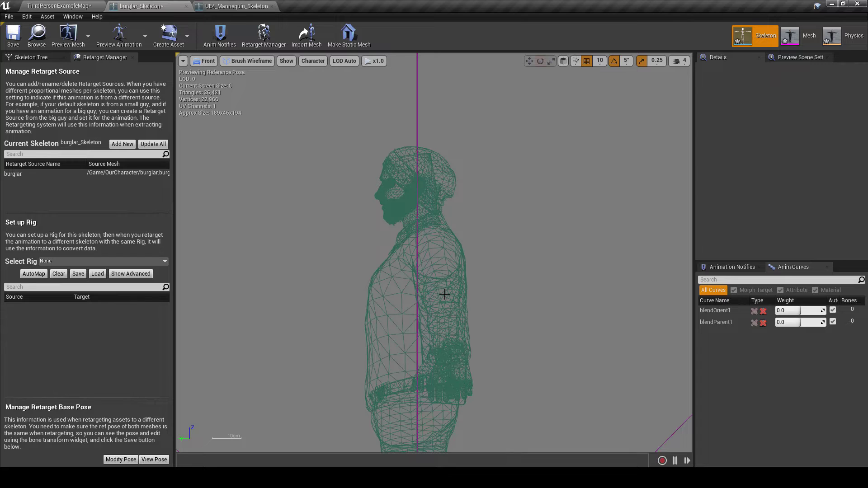
Display the burglar's bone hierarchy and select the LeftArm bone, keeping the preview in the Front view.
{"action": "left_click", "coordinate": [445, 294]}
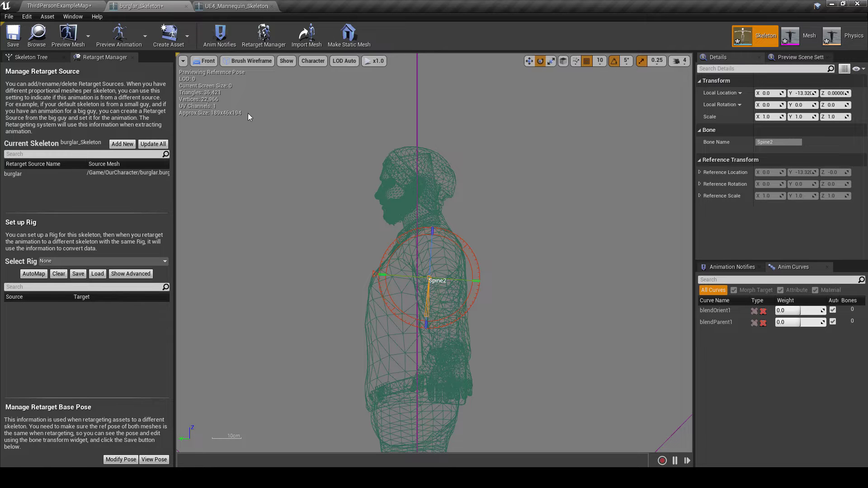
{"action": "left_click", "coordinate": [208, 62]}
{"action": "left_click", "coordinate": [216, 72]}
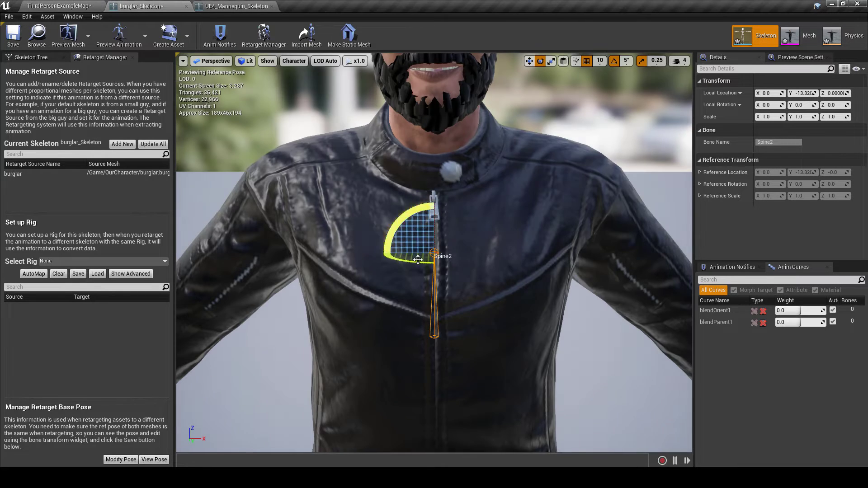
{"action": "left_click", "coordinate": [37, 56]}
{"action": "left_click", "coordinate": [656, 288]}
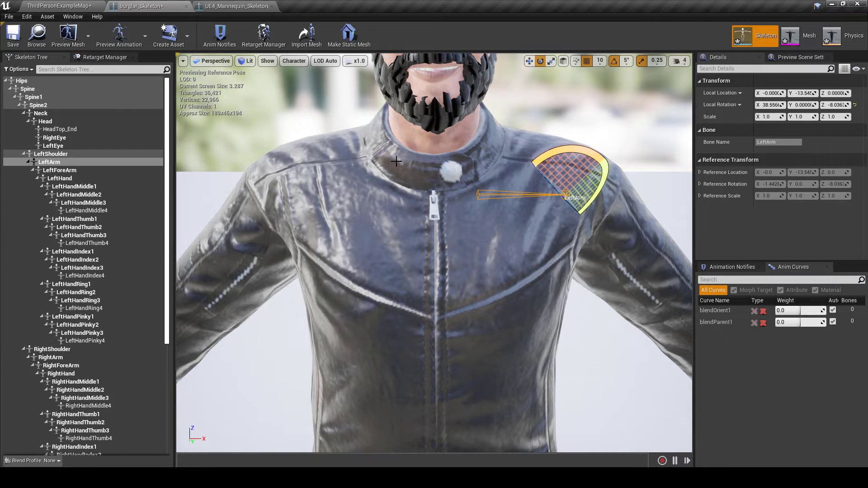
{"action": "left_click", "coordinate": [213, 61]}
{"action": "left_click", "coordinate": [209, 136]}
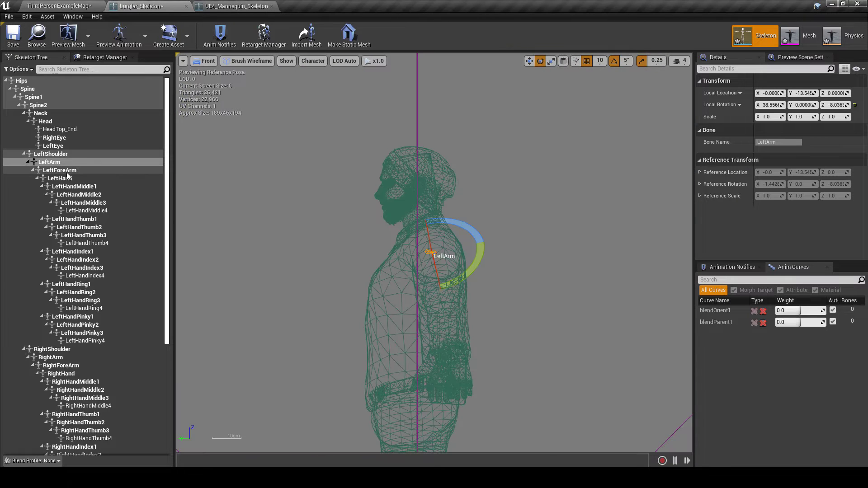
Bend the LeftForeArm bone forward to a local Z rotation of about -26 degrees, checking it against the mannequin's profile.
{"action": "left_click", "coordinate": [60, 170]}
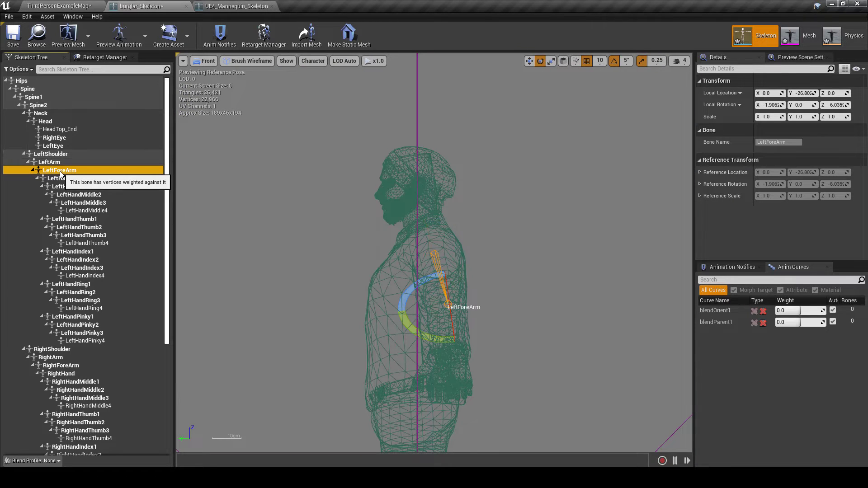
{"action": "left_click_drag", "start_coordinate": [428, 336], "coordinate": [433, 336]}
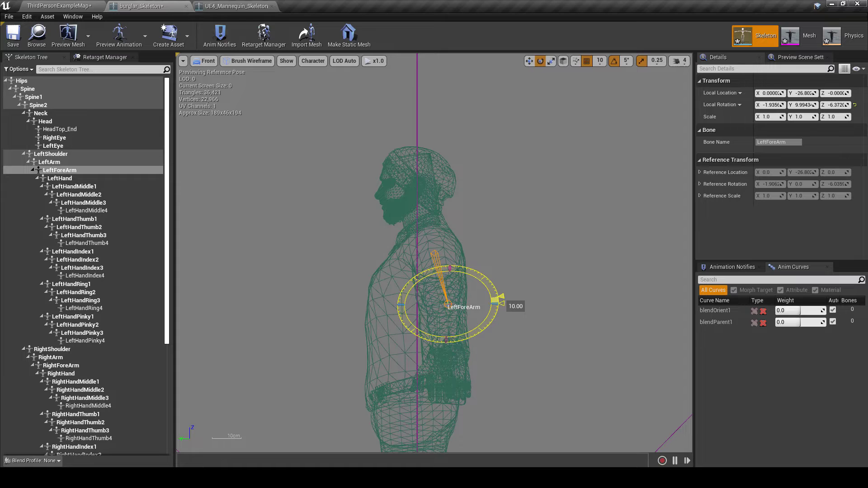
{"action": "key", "text": "ctrl+z"}
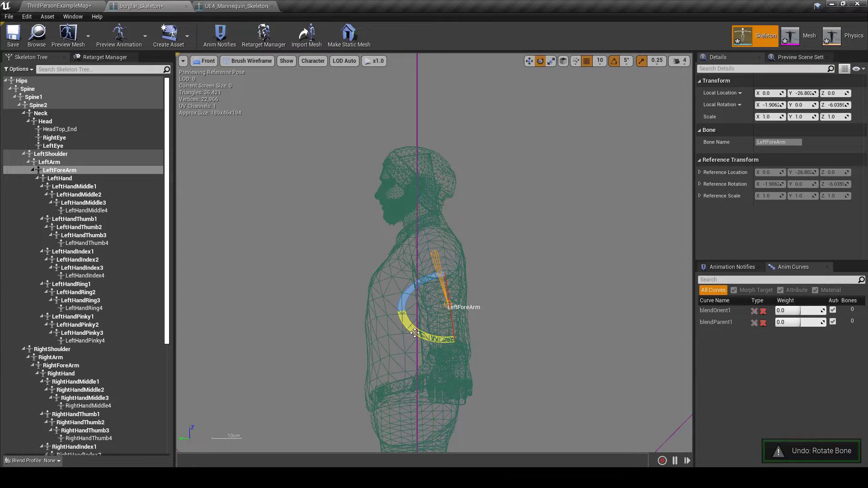
{"action": "mouse_move", "coordinate": [406, 293]}
{"action": "left_mouse_down"}
{"action": "mouse_move", "coordinate": [412, 303]}
{"action": "mouse_move", "coordinate": [408, 292]}
{"action": "left_mouse_up"}
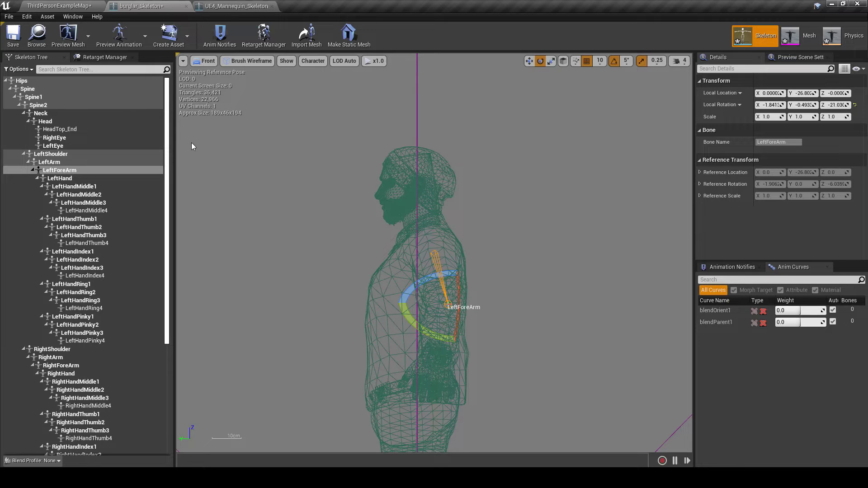
{"action": "left_click", "coordinate": [217, 5]}
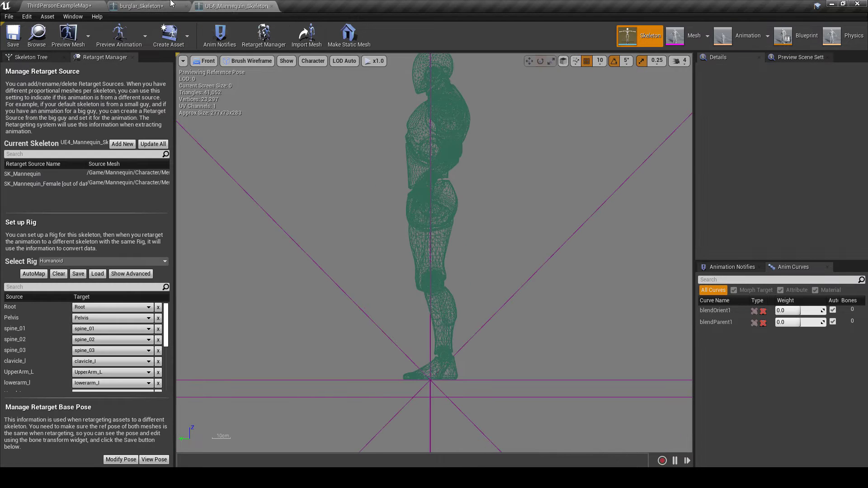
{"action": "left_click", "coordinate": [138, 6]}
{"action": "left_click_drag", "start_coordinate": [422, 286], "coordinate": [420, 286]}
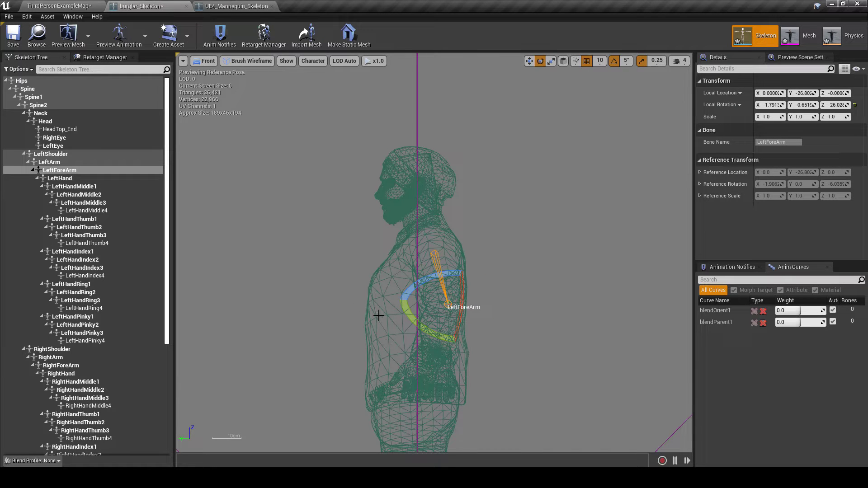
Compare the burglar's bent left arm with the mannequin's from the side, using the Perspective view for both skeletons.
{"action": "left_click", "coordinate": [205, 61]}
{"action": "left_click", "coordinate": [212, 77]}
{"action": "key", "text": "s"}
{"action": "right_click_drag", "start_coordinate": [395, 354], "coordinate": [395, 354]}
{"action": "key", "text": "w"}
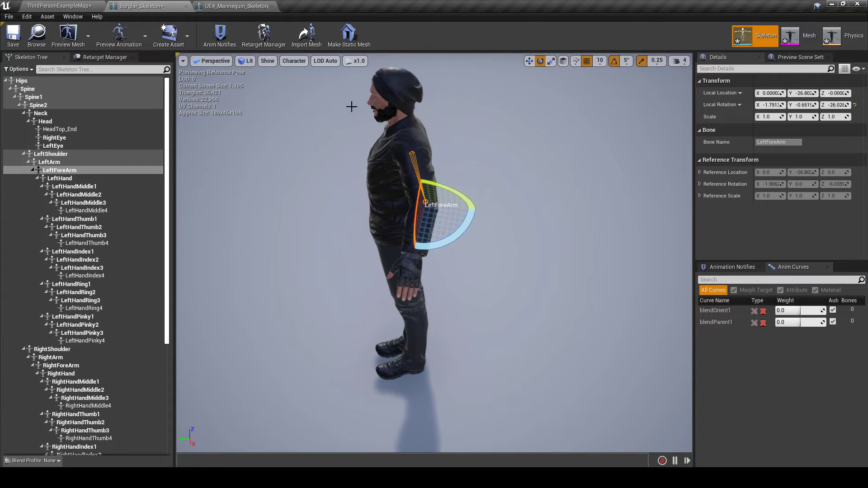
{"action": "left_click", "coordinate": [236, 6]}
{"action": "left_click", "coordinate": [196, 63]}
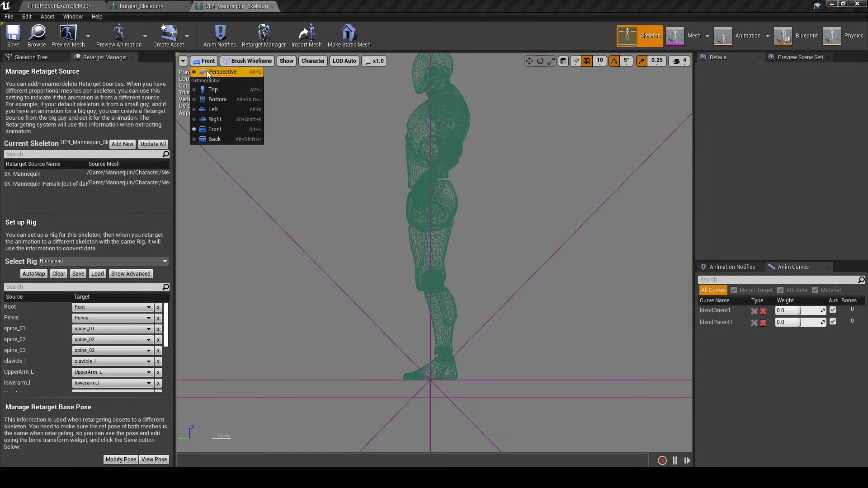
{"action": "left_click", "coordinate": [207, 70]}
{"action": "right_click_drag", "start_coordinate": [379, 237], "coordinate": [378, 237]}
{"action": "key", "text": "d"}
{"action": "right_click_drag", "start_coordinate": [422, 286], "coordinate": [422, 286]}
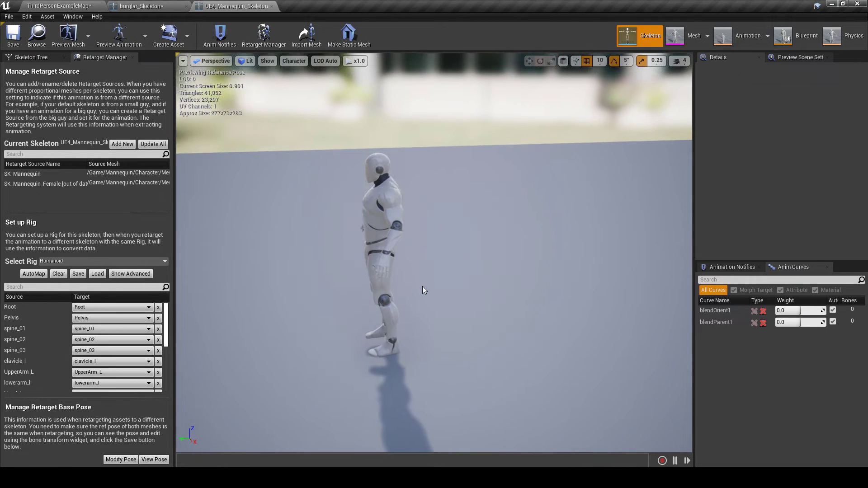
{"action": "left_click", "coordinate": [142, 5]}
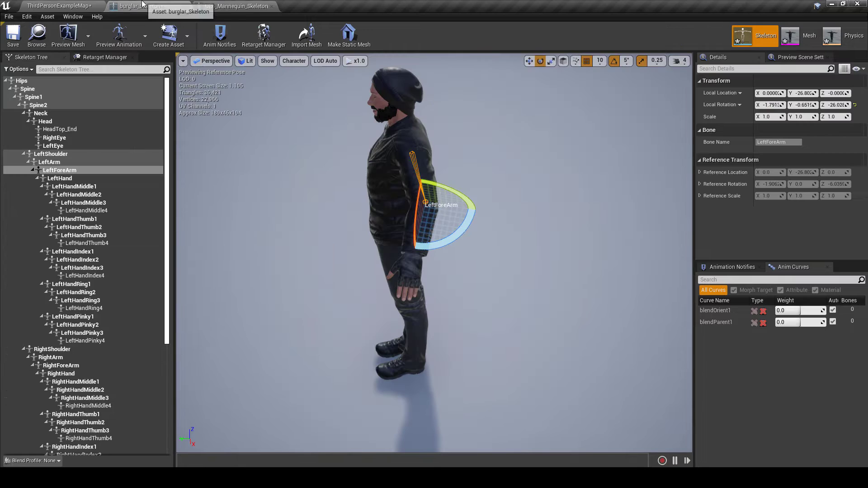
{"action": "left_click", "coordinate": [217, 5]}
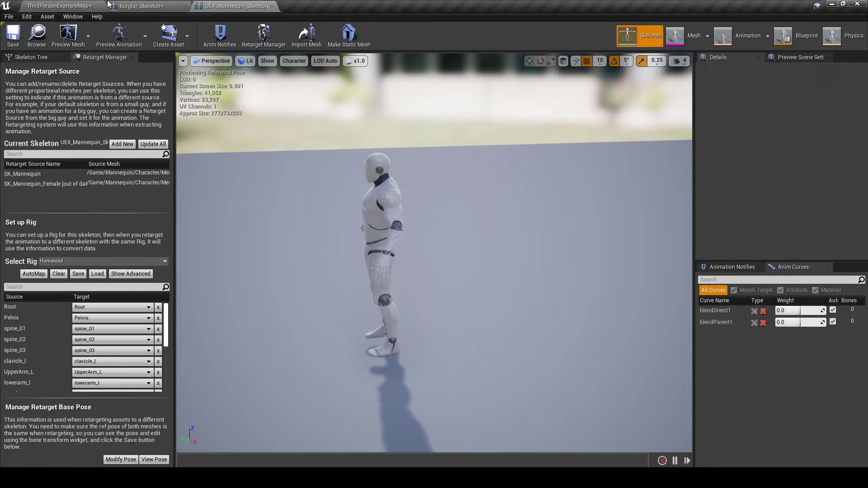
{"action": "left_click", "coordinate": [143, 6]}
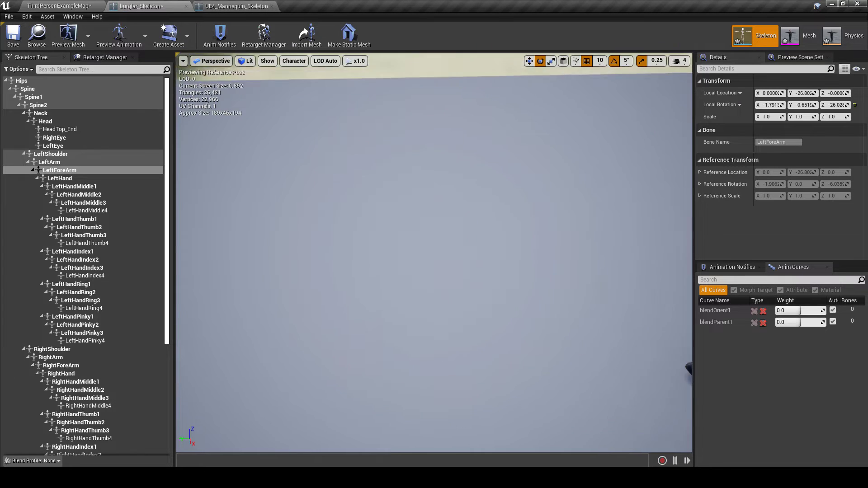
Bend the burglar's RightForeArm bone forward by 15 degrees to about 21 degrees local Z, and turn it slightly further.
{"action": "right_click_drag", "start_coordinate": [244, 178], "coordinate": [244, 178]}
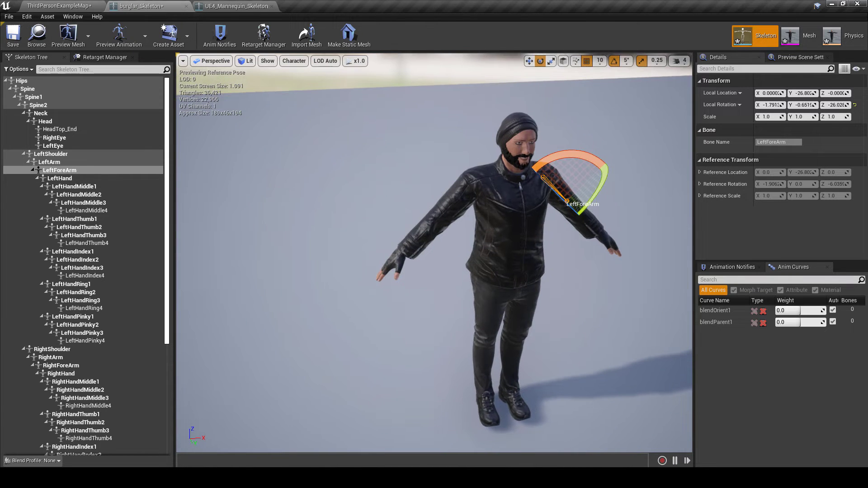
{"action": "left_click", "coordinate": [421, 237]}
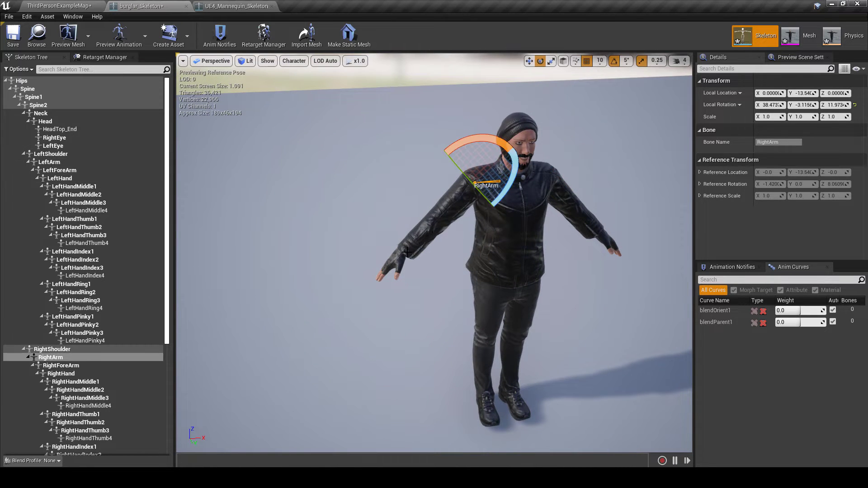
{"action": "left_click", "coordinate": [63, 366]}
{"action": "right_click_drag", "start_coordinate": [381, 315], "coordinate": [372, 270]}
{"action": "left_click_drag", "start_coordinate": [317, 267], "coordinate": [336, 272]}
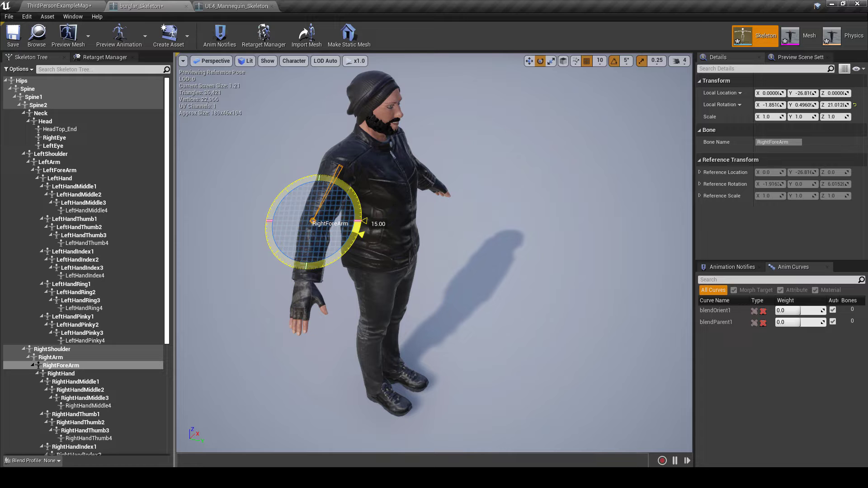
{"action": "left_click_drag", "start_coordinate": [335, 273], "coordinate": [341, 273]}
Rotate the burglar's RightArm bone to a local rotation of about X 38.2, Y -6.2 and Z 15.9 degrees.
{"action": "right_click_drag", "start_coordinate": [408, 281], "coordinate": [505, 174]}
{"action": "key", "text": "w"}
{"action": "key", "text": "a"}
{"action": "key", "text": "w"}
{"action": "key", "text": "s"}
{"action": "key", "text": "a"}
{"action": "left_click", "coordinate": [450, 183]}
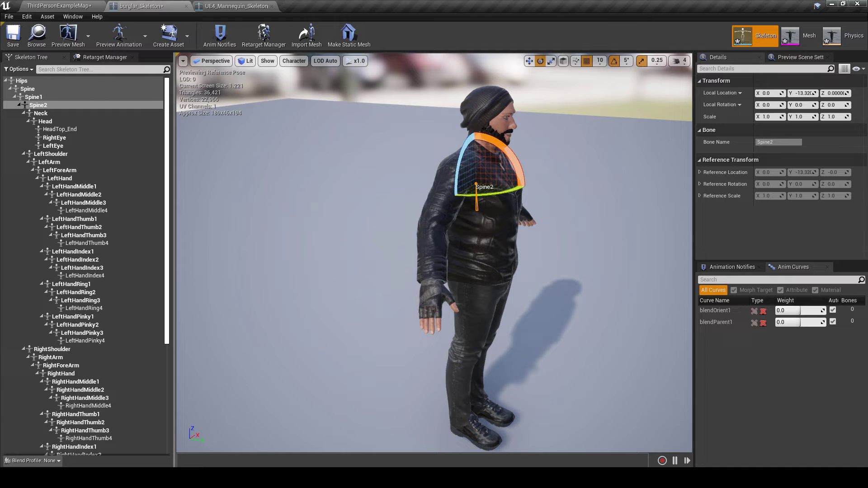
{"action": "left_click", "coordinate": [442, 194]}
{"action": "left_click_drag", "start_coordinate": [447, 216], "coordinate": [457, 218]}
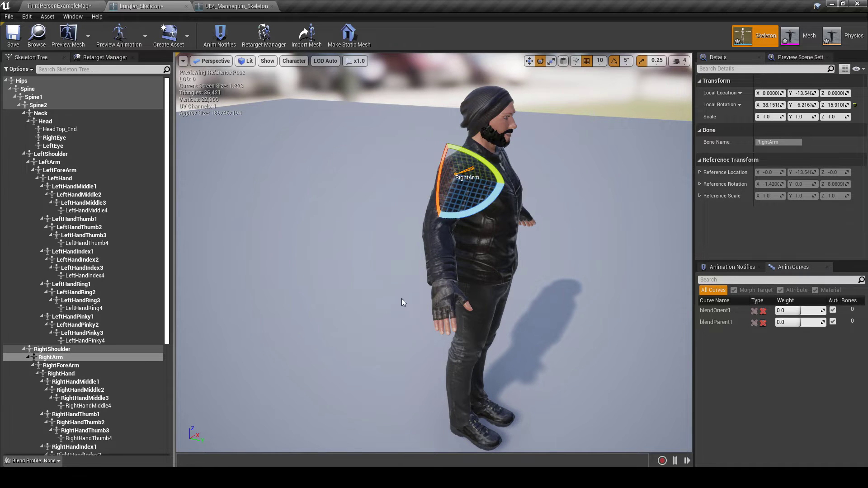
Try rotating the burglar's LeftArm bone to about Y -7.8 and Z -14.3 degrees, and undo the rotation.
{"action": "right_click_drag", "start_coordinate": [402, 300], "coordinate": [464, 287]}
{"action": "key", "text": "a"}
{"action": "key", "text": "d"}
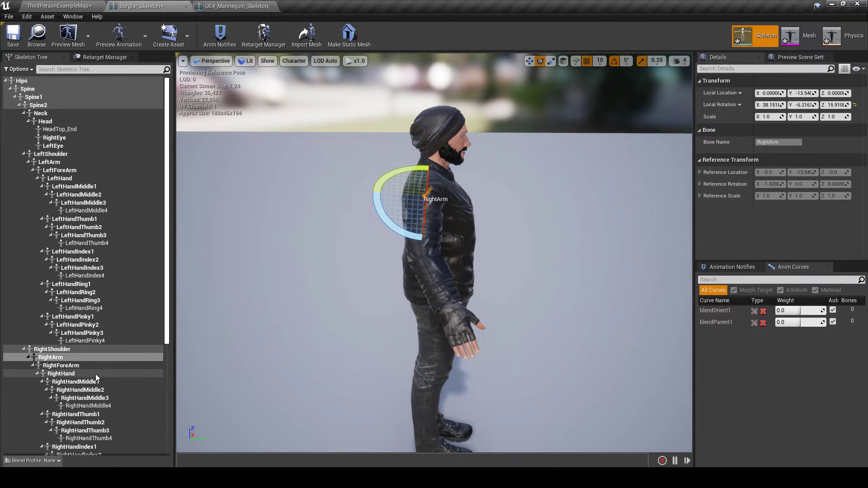
{"action": "left_click", "coordinate": [56, 162]}
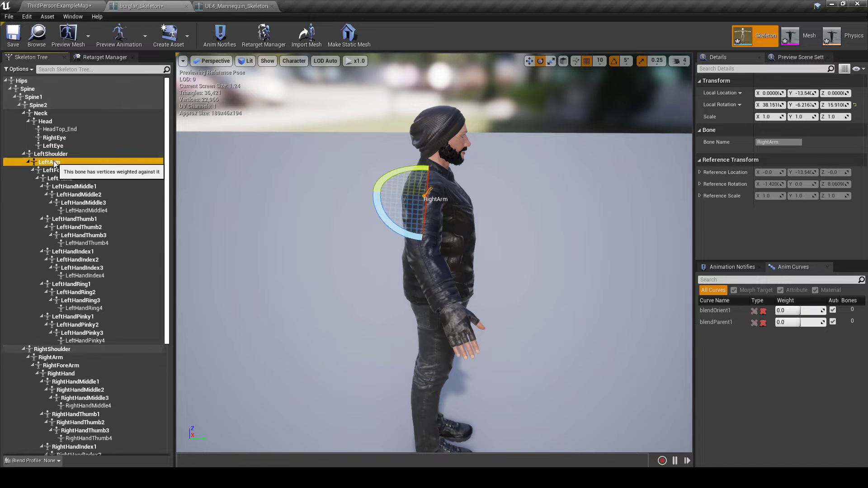
{"action": "left_click", "coordinate": [55, 358]}
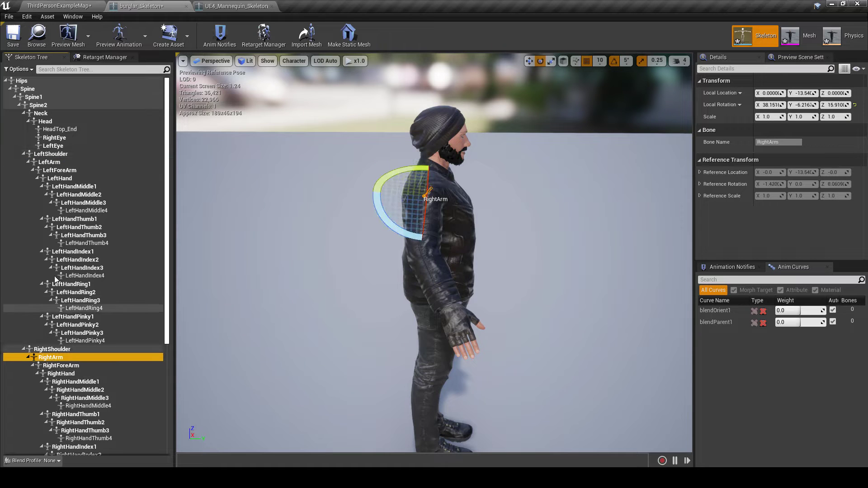
{"action": "left_click", "coordinate": [53, 163]}
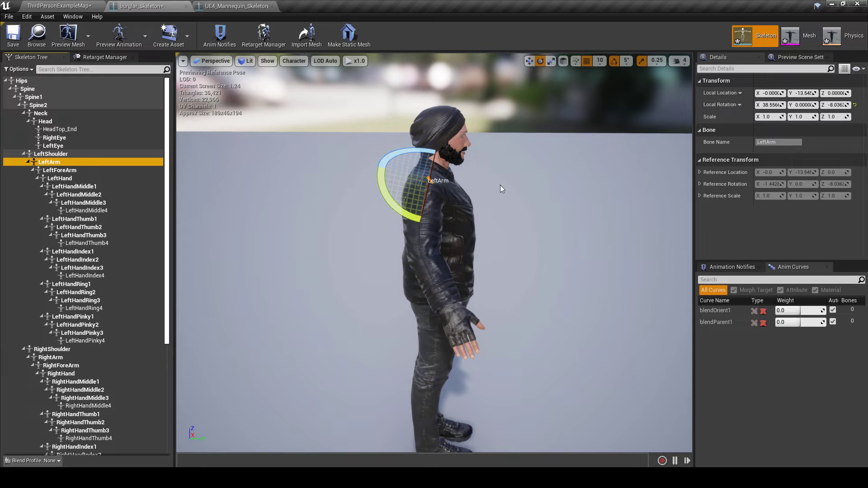
{"action": "left_click_drag", "start_coordinate": [386, 199], "coordinate": [376, 151]}
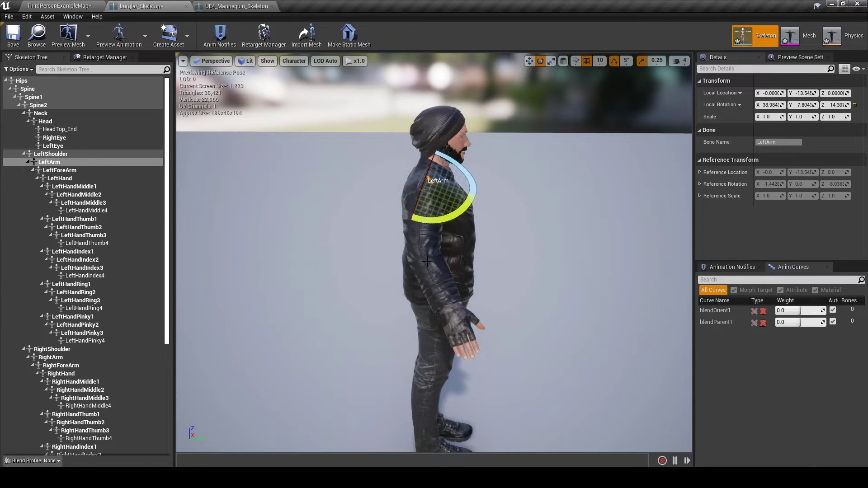
{"action": "key", "text": "ctrl+z"}
Try rotating the burglar's RightArm bone to about Y 1.7 and Z 22.1 degrees, and undo the rotation.
{"action": "key", "text": "d"}
{"action": "right_click_drag", "start_coordinate": [488, 233], "coordinate": [469, 234]}
{"action": "key", "text": "w"}
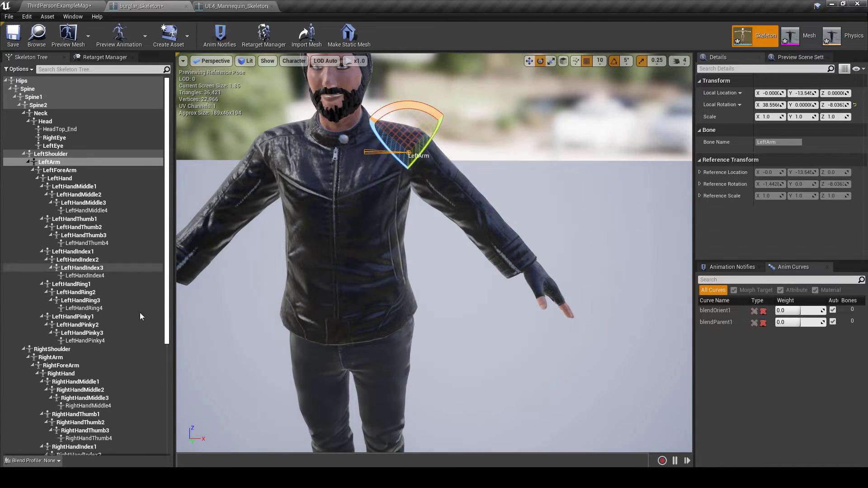
{"action": "left_click", "coordinate": [52, 357]}
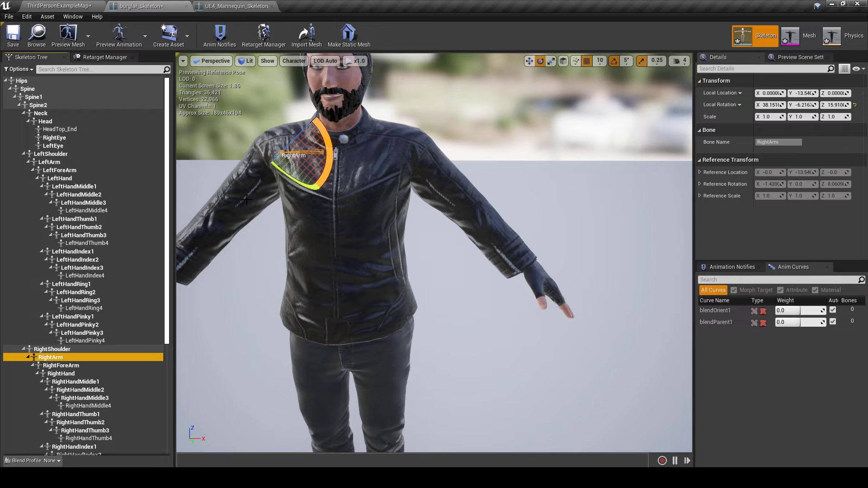
{"action": "mouse_move", "coordinate": [291, 182]}
{"action": "left_mouse_down"}
{"action": "mouse_move", "coordinate": [268, 160]}
{"action": "mouse_move", "coordinate": [281, 174]}
{"action": "left_mouse_up"}
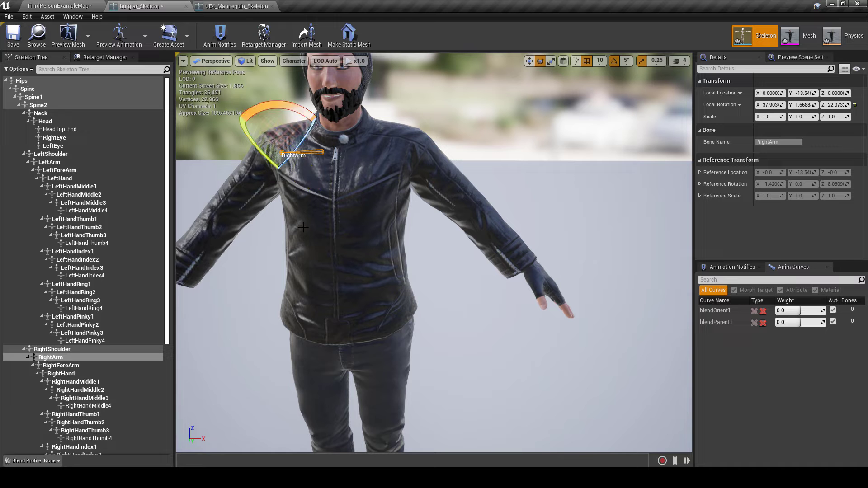
{"action": "key", "text": "ctrl+z"}
Compare the burglar's arm pose with the mannequin's from the front in the Perspective view.
{"action": "right_click_drag", "start_coordinate": [303, 227], "coordinate": [324, 209]}
{"action": "key", "text": "s"}
{"action": "key", "text": "w"}
{"action": "key", "text": "a"}
{"action": "key", "text": "d"}
{"action": "left_click", "coordinate": [237, 6]}
{"action": "key", "text": "a"}
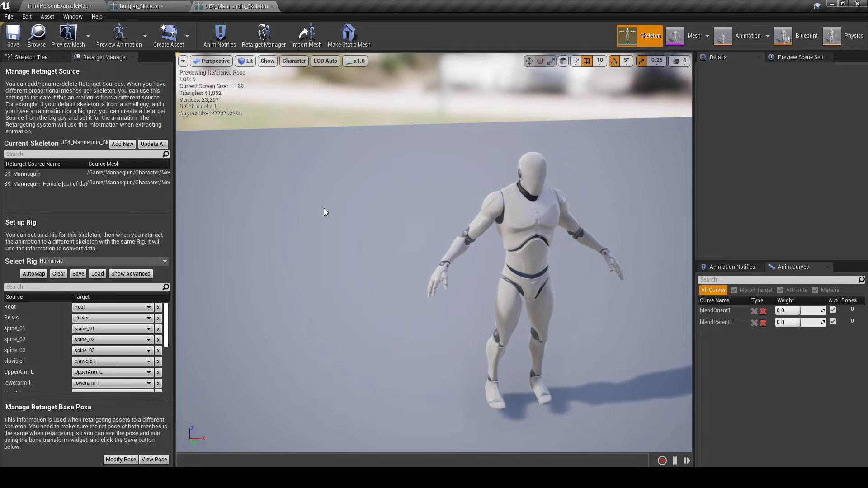
{"action": "left_click", "coordinate": [144, 6]}
{"action": "right_click_drag", "start_coordinate": [295, 113], "coordinate": [337, 114]}
{"action": "key", "text": "a"}
Set both the burglar and mannequin viewports to the Left orthographic view and frame the two figures alike.
{"action": "left_click", "coordinate": [212, 61]}
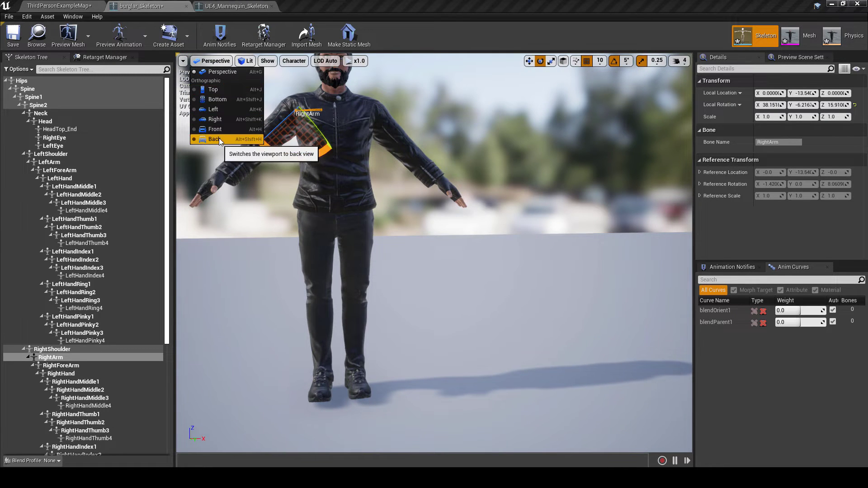
{"action": "left_click", "coordinate": [217, 109]}
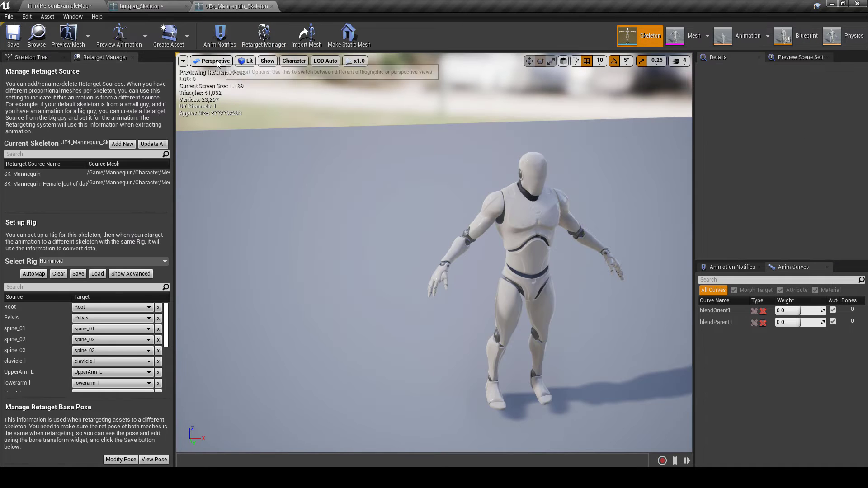
{"action": "left_click", "coordinate": [212, 60]}
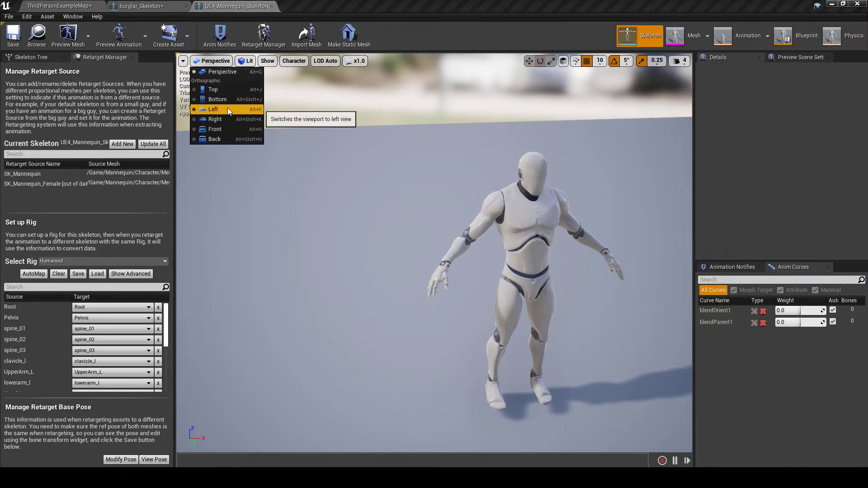
{"action": "left_click", "coordinate": [226, 109]}
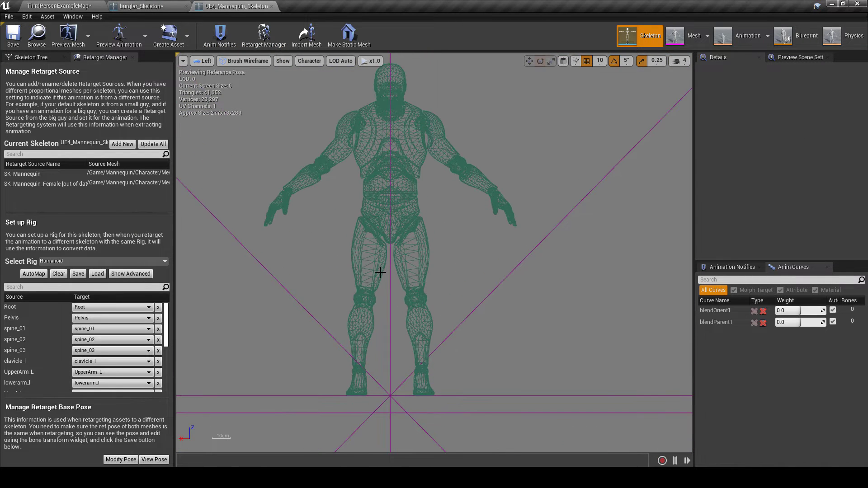
{"action": "right_click_drag", "start_coordinate": [448, 262], "coordinate": [484, 294]}
{"action": "left_click", "coordinate": [149, 4]}
{"action": "right_click_drag", "start_coordinate": [484, 361], "coordinate": [519, 241]}
{"action": "scroll", "coordinate": [519, 241], "scroll_direction": "up", "scroll_amount": 1}
{"action": "scroll", "coordinate": [516, 242], "scroll_direction": "down", "scroll_amount": 2}
{"action": "scroll", "coordinate": [516, 241], "scroll_direction": "down", "scroll_amount": 2}
{"action": "scroll", "coordinate": [517, 313], "scroll_direction": "down", "scroll_amount": 1}
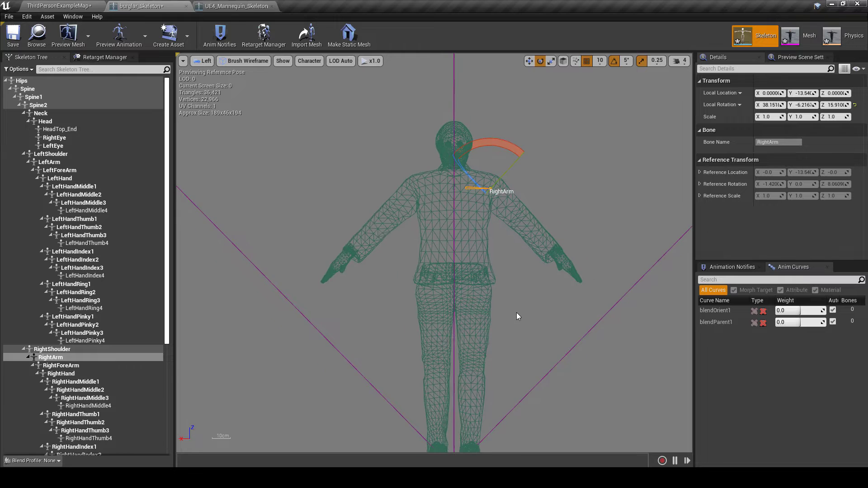
{"action": "right_click_drag", "start_coordinate": [516, 313], "coordinate": [506, 283]}
Raise the burglar's LeftForeArm and RightForeArm bones by 5 degrees each to about -6.8 degrees local X, matching the mannequin.
{"action": "left_click", "coordinate": [235, 5]}
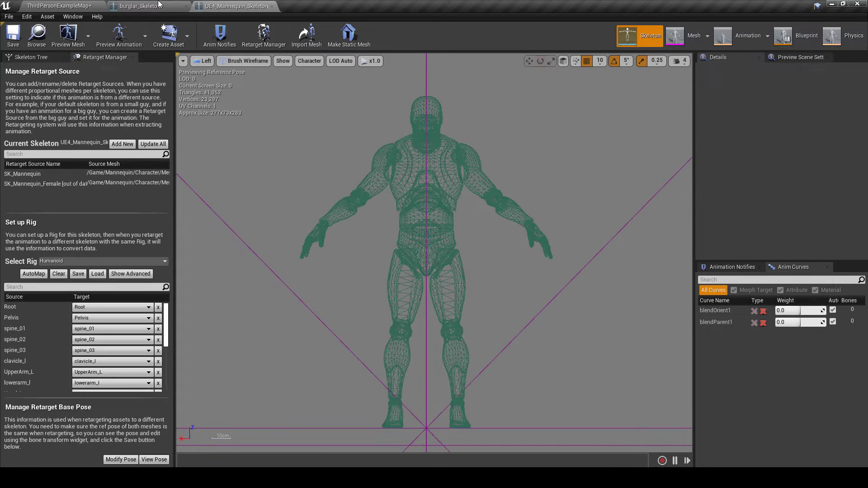
{"action": "left_click", "coordinate": [159, 5]}
{"action": "left_click", "coordinate": [235, 5]}
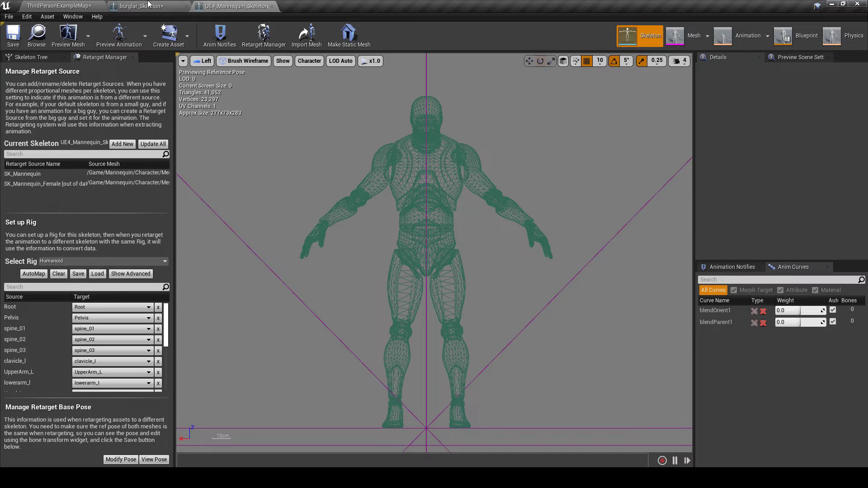
{"action": "left_click", "coordinate": [148, 6]}
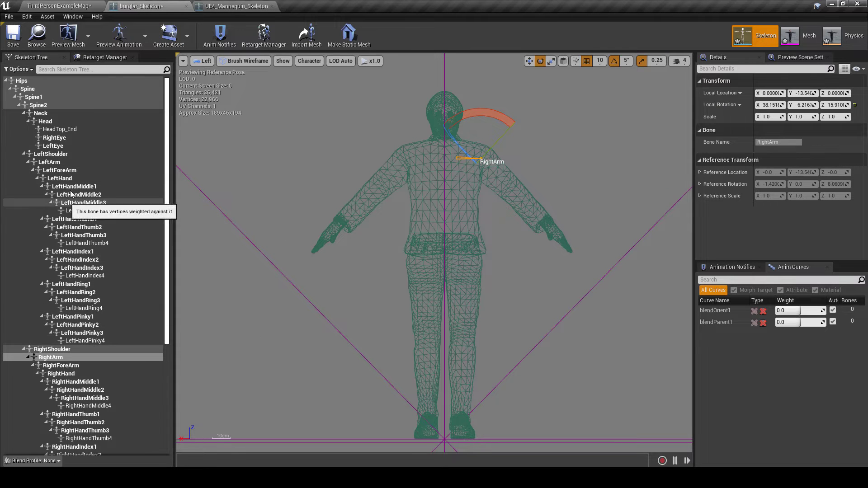
{"action": "left_click", "coordinate": [61, 178]}
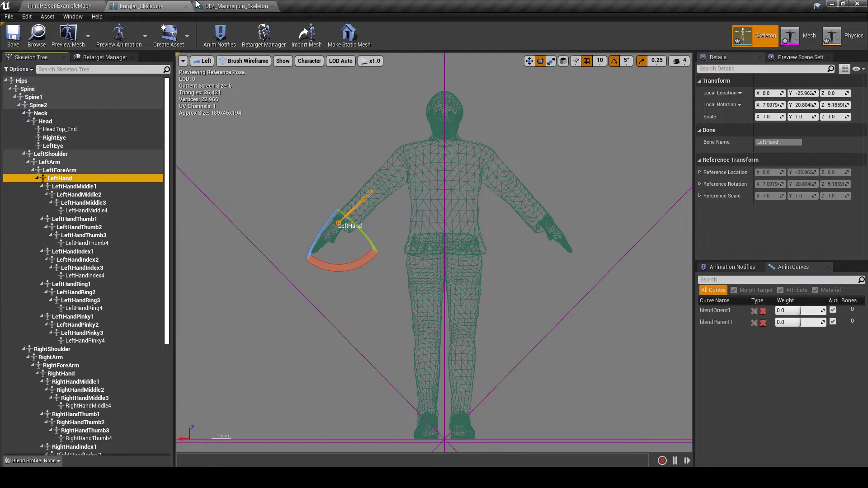
{"action": "left_click", "coordinate": [90, 171]}
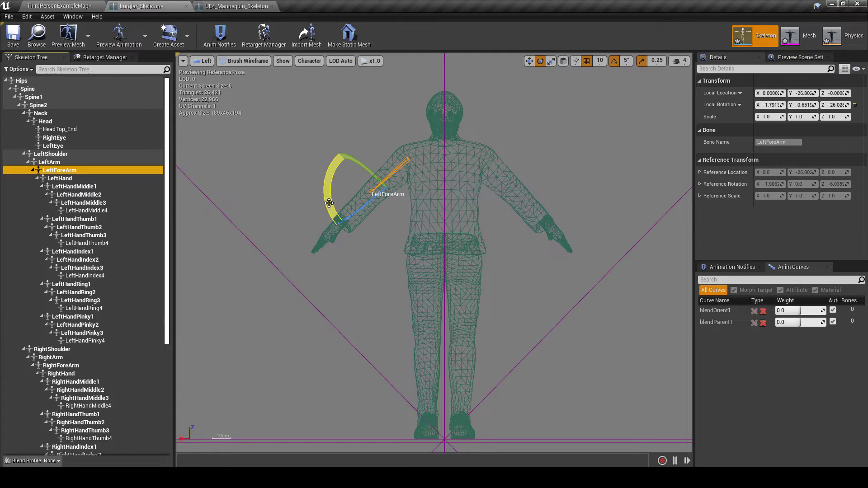
{"action": "left_click_drag", "start_coordinate": [328, 176], "coordinate": [400, 235]}
{"action": "left_click", "coordinate": [236, 6]}
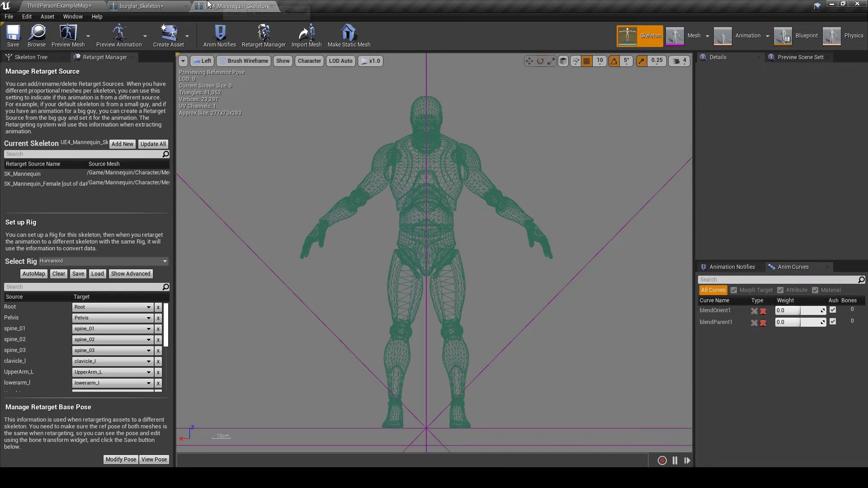
{"action": "left_click", "coordinate": [144, 5]}
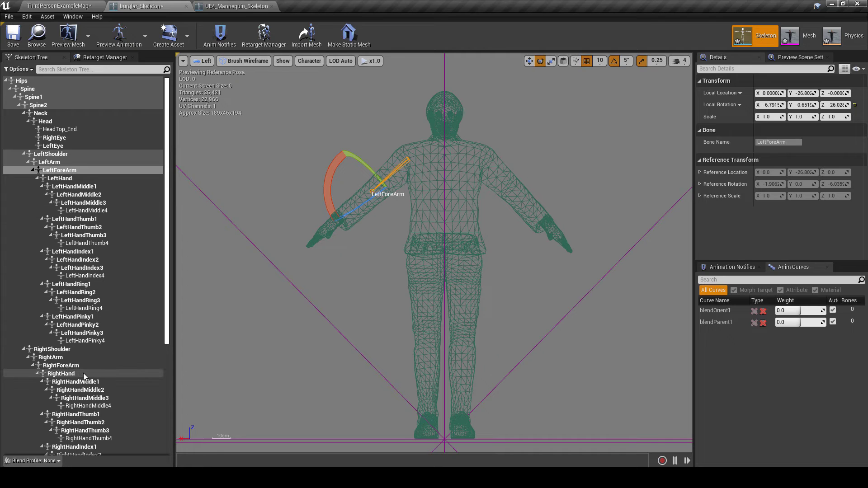
{"action": "left_click", "coordinate": [68, 366]}
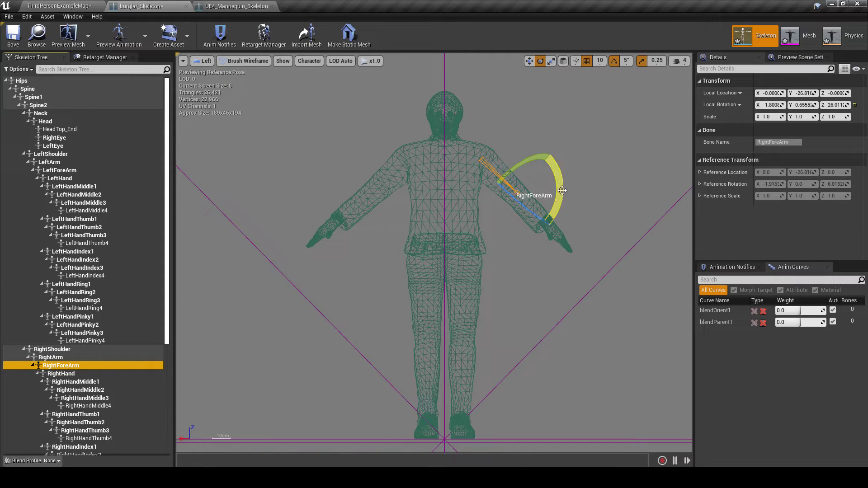
{"action": "left_click_drag", "start_coordinate": [560, 198], "coordinate": [559, 195]}
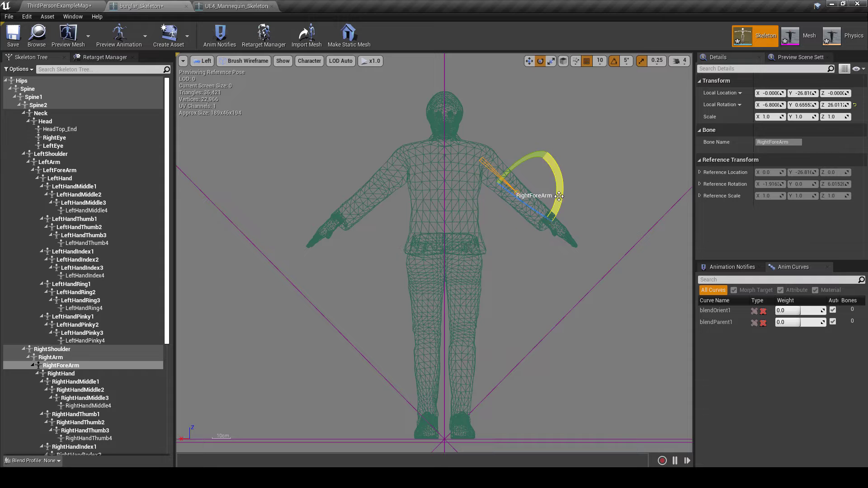
Bend the burglar's RightHand and LeftHand bones down by 10 degrees each to about 17.1 degrees local X, checking against the mannequin.
{"action": "left_click", "coordinate": [86, 374]}
{"action": "left_click_drag", "start_coordinate": [548, 262], "coordinate": [512, 254]}
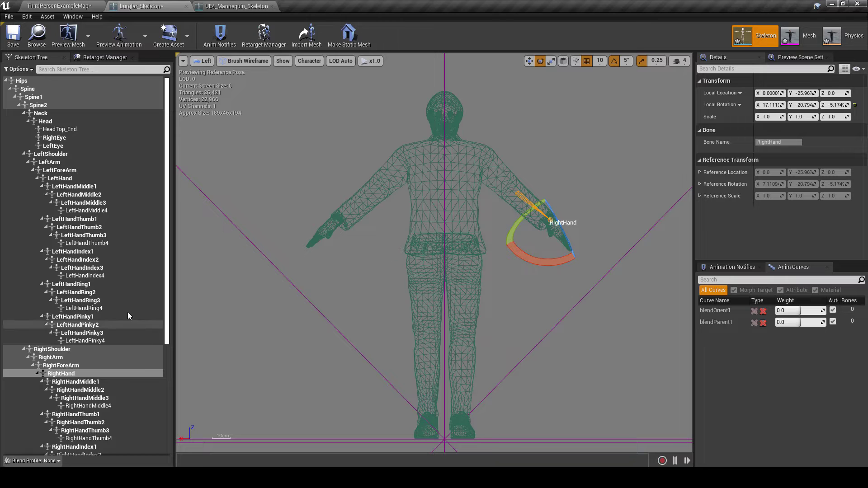
{"action": "left_click", "coordinate": [59, 178]}
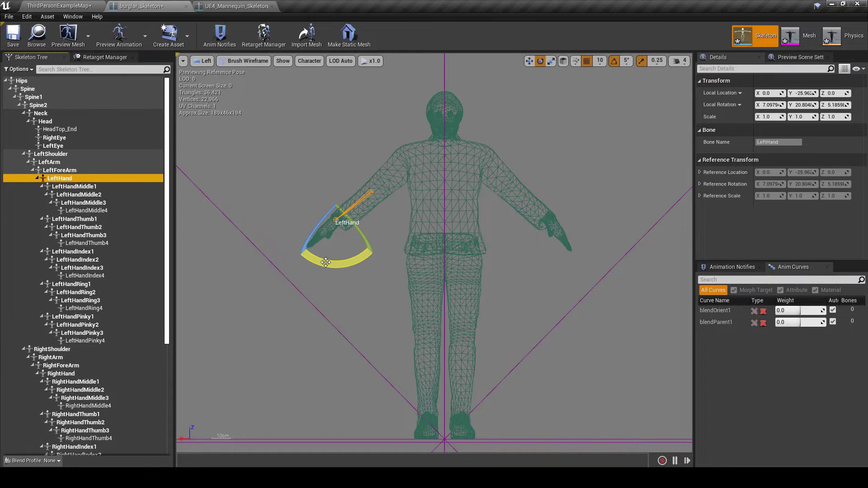
{"action": "left_click_drag", "start_coordinate": [323, 237], "coordinate": [389, 260]}
{"action": "left_click", "coordinate": [235, 6]}
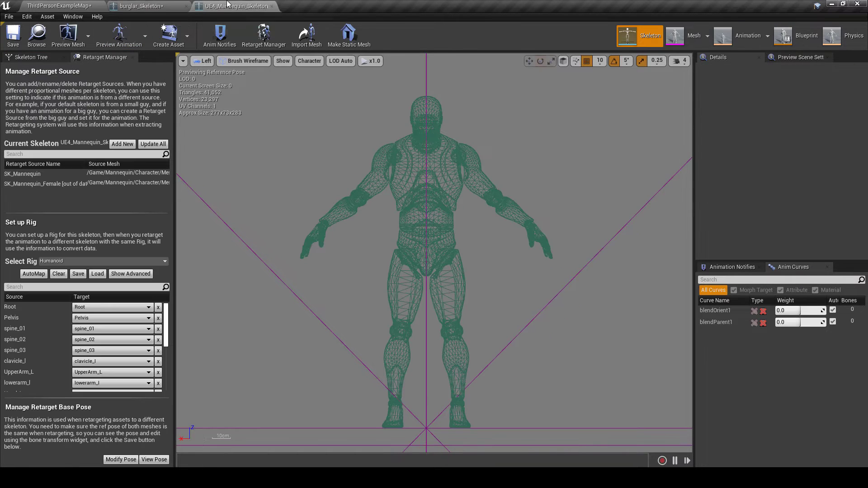
{"action": "left_click", "coordinate": [140, 6]}
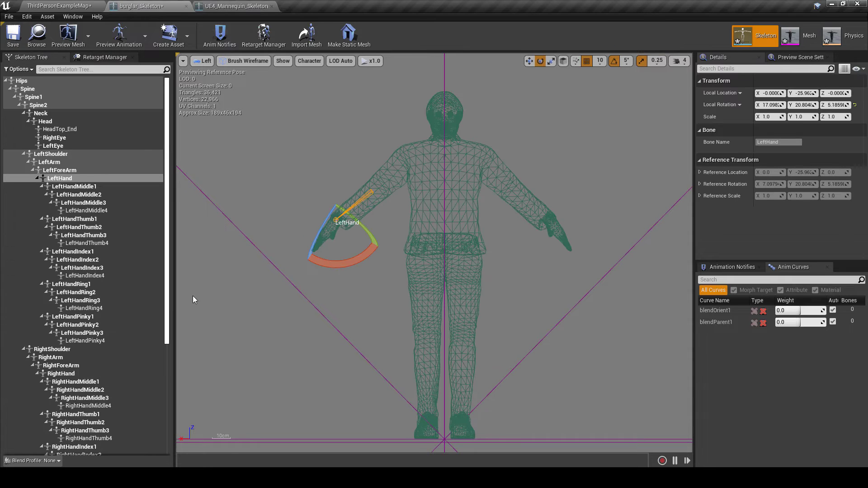
Spread the burglar's LeftUpLeg and RightUpLeg bones outward to match the mannequin's stance, with RightUpLeg at about -176.3 degrees local Z.
{"action": "left_click", "coordinate": [424, 324]}
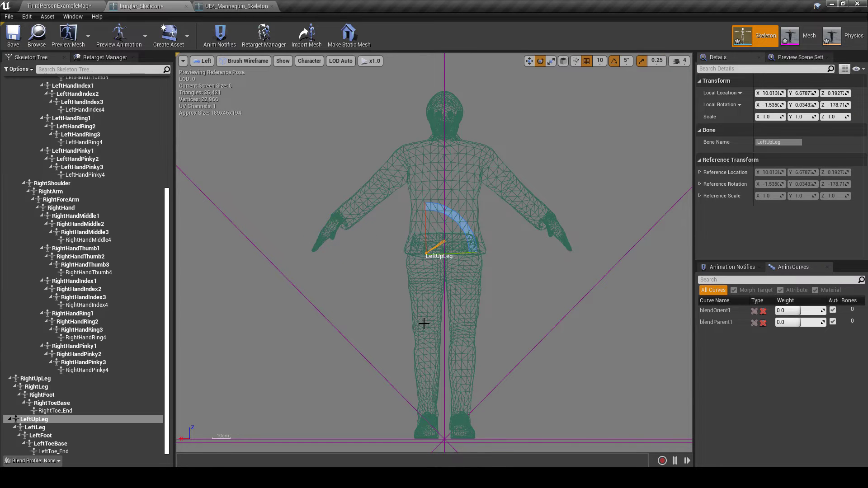
{"action": "left_click", "coordinate": [235, 6]}
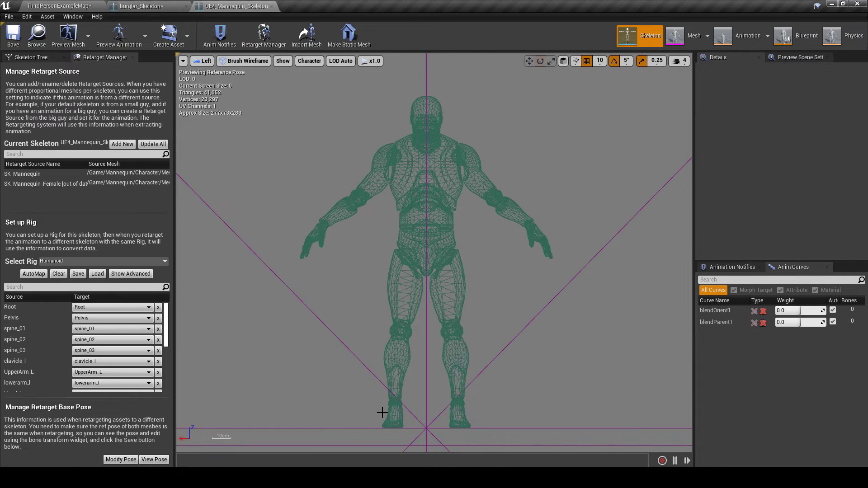
{"action": "left_click", "coordinate": [144, 4]}
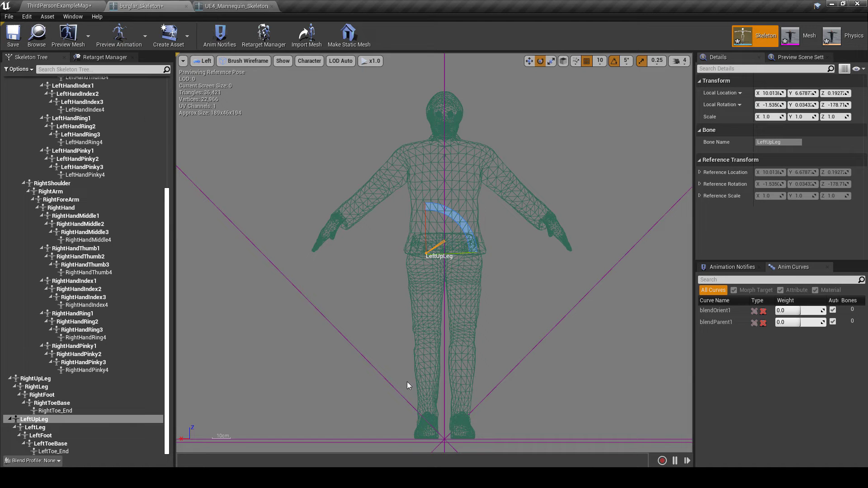
{"action": "left_click_drag", "start_coordinate": [446, 211], "coordinate": [474, 283]}
{"action": "left_click", "coordinate": [469, 294]}
{"action": "left_click_drag", "start_coordinate": [434, 222], "coordinate": [422, 414]}
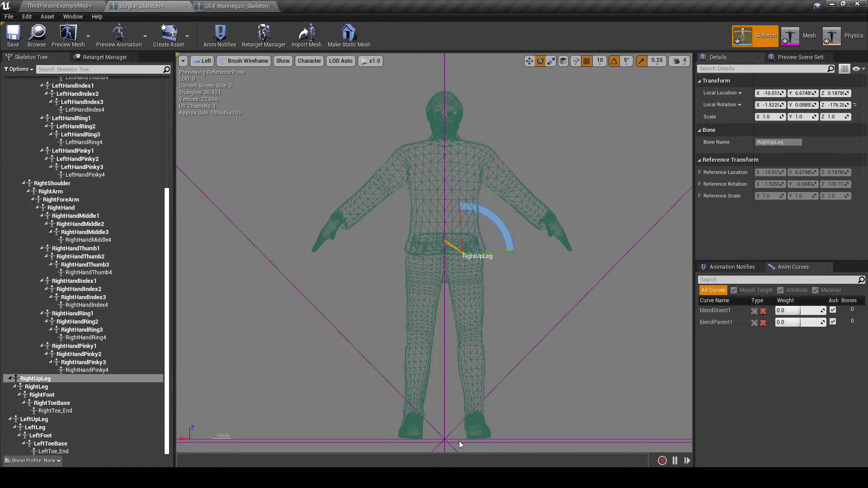
Straighten the feet by rotating RightFoot to about Y 2.2, Z -2.8 degrees and LeftFoot to about Y -2.2, Z 2.8 degrees.
{"action": "left_click", "coordinate": [50, 396]}
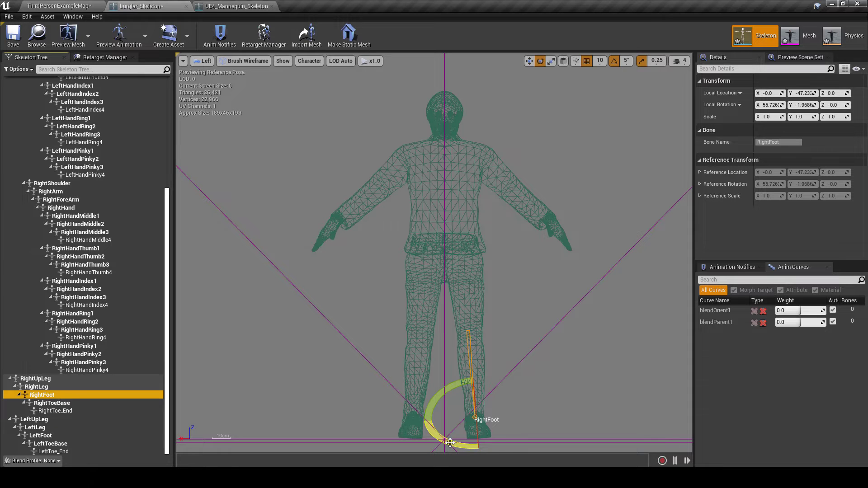
{"action": "mouse_move", "coordinate": [450, 442]}
{"action": "left_mouse_down"}
{"action": "mouse_move", "coordinate": [458, 448]}
{"action": "mouse_move", "coordinate": [445, 445]}
{"action": "left_mouse_up"}
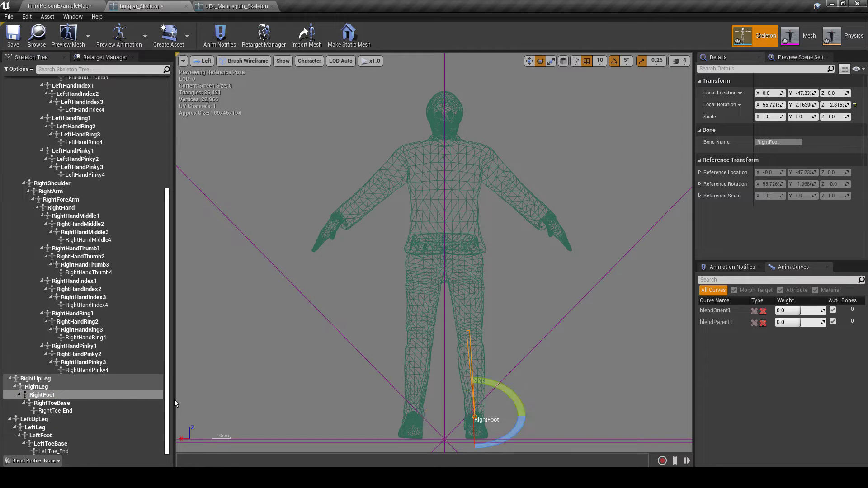
{"action": "left_click", "coordinate": [41, 436]}
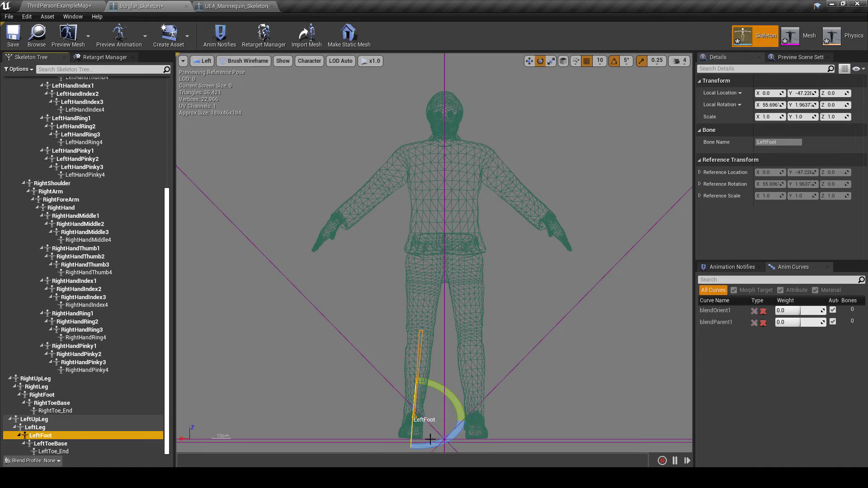
{"action": "left_click_drag", "start_coordinate": [441, 436], "coordinate": [477, 414]}
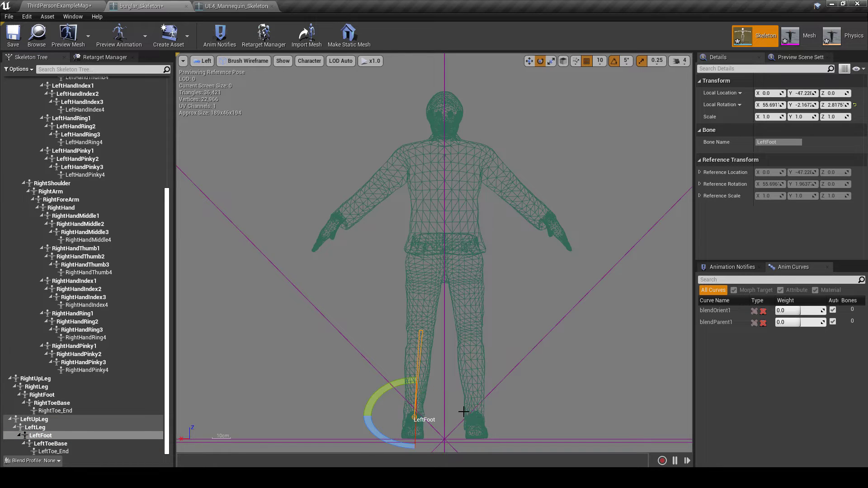
Switch both the burglar and mannequin skeleton previews to the perspective view and look over each pose.
{"action": "left_click", "coordinate": [205, 60]}
{"action": "left_click", "coordinate": [213, 70]}
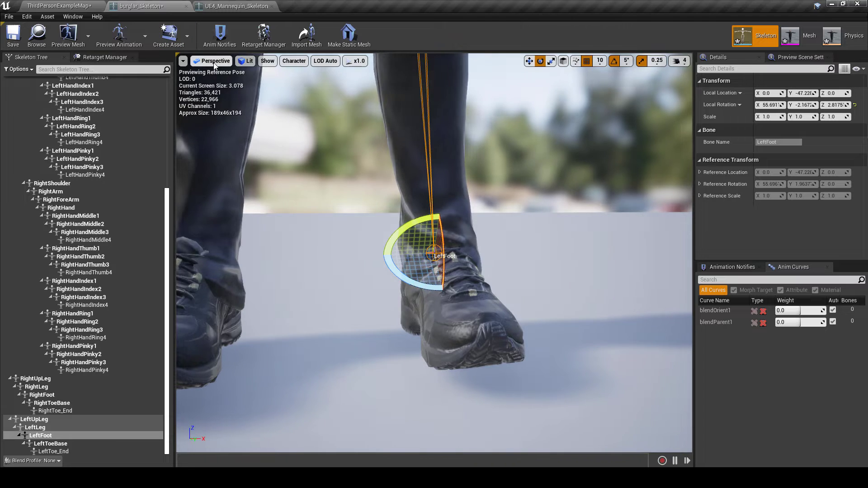
{"action": "left_click", "coordinate": [216, 6]}
{"action": "left_click", "coordinate": [200, 61]}
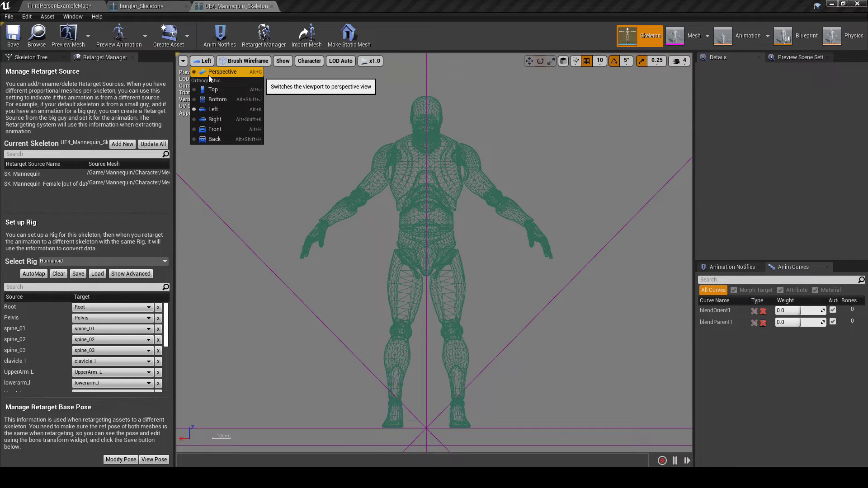
{"action": "left_click", "coordinate": [210, 75]}
{"action": "right_click_drag", "start_coordinate": [410, 359], "coordinate": [413, 405]}
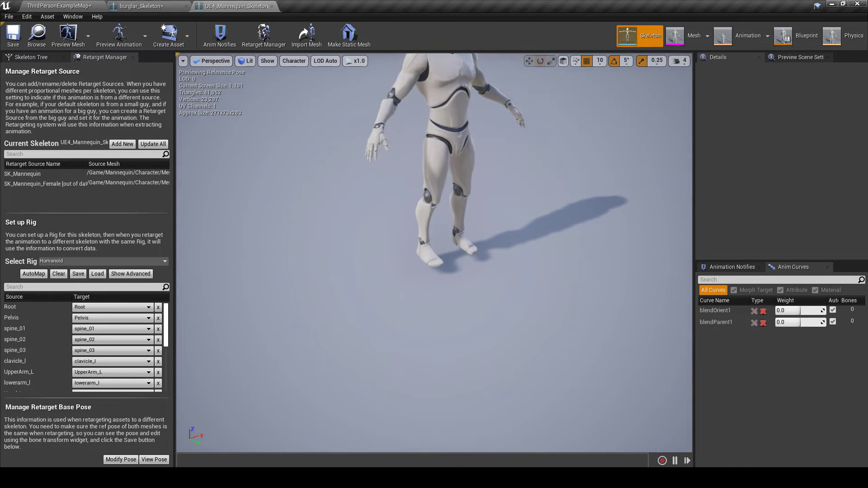
Store the burglar skeleton's current pose as its retarget base pose.
{"action": "left_click", "coordinate": [138, 6]}
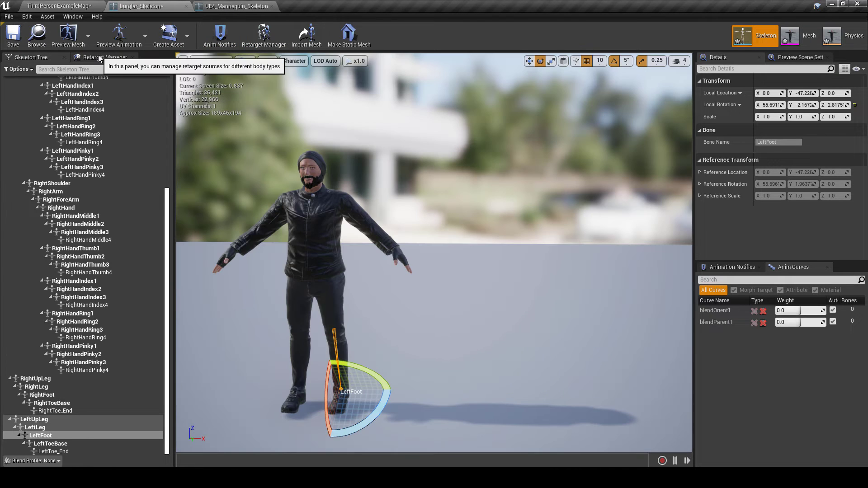
{"action": "left_click", "coordinate": [100, 57]}
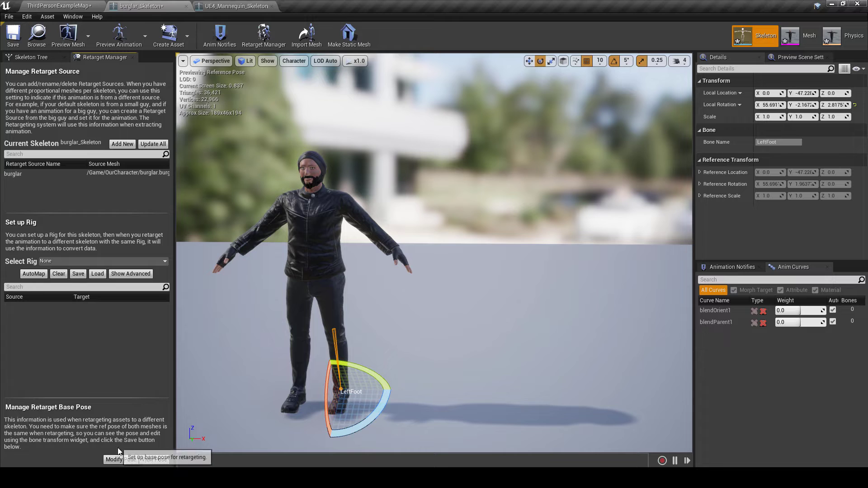
{"action": "left_click", "coordinate": [114, 459]}
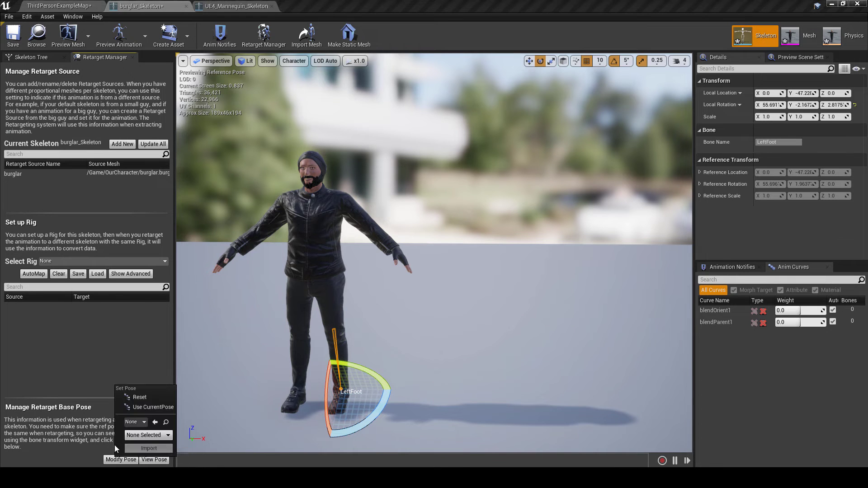
{"action": "left_click", "coordinate": [139, 408]}
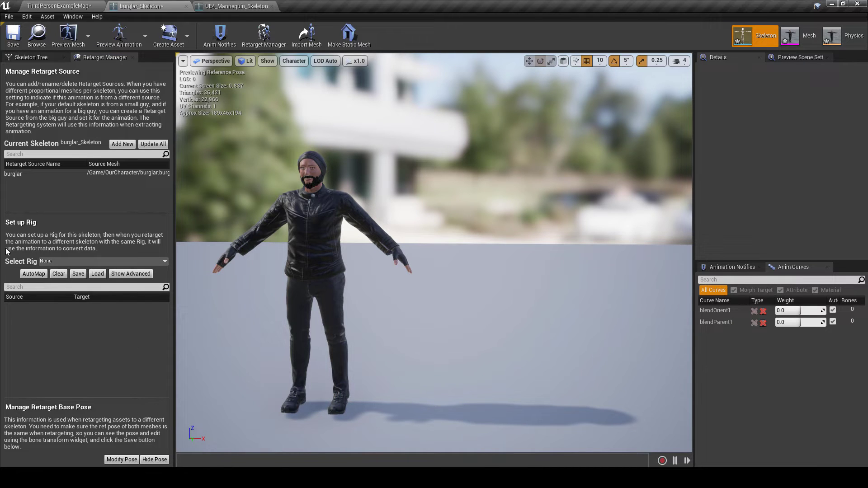
Assign the Humanoid rig to the burglar skeleton and review the mannequin's bone mapping for reference.
{"action": "left_click", "coordinate": [62, 261]}
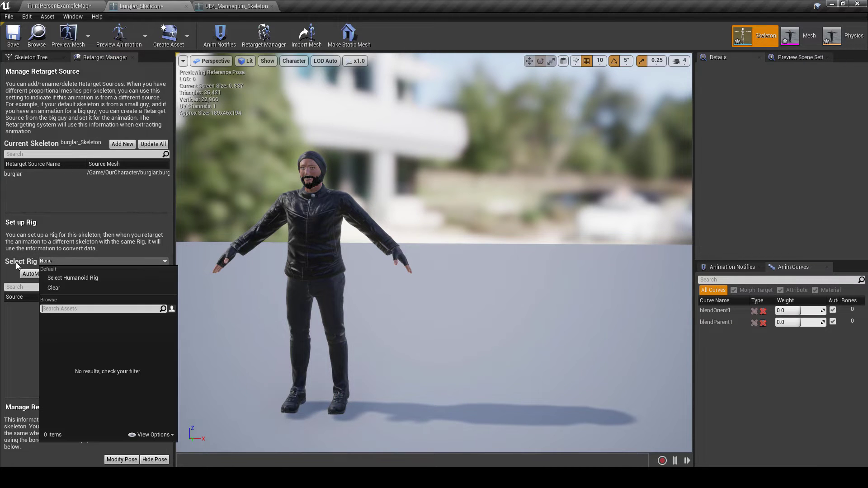
{"action": "left_click", "coordinate": [69, 278]}
{"action": "left_click", "coordinate": [235, 5]}
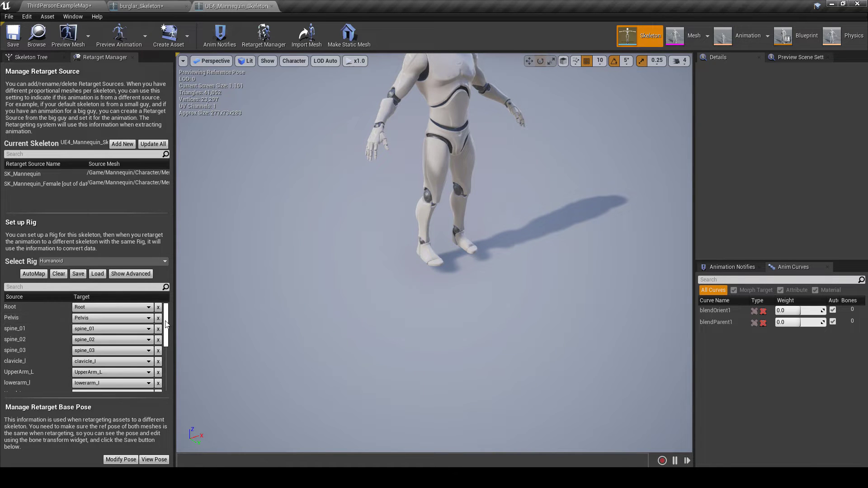
{"action": "left_click_drag", "start_coordinate": [167, 325], "coordinate": [167, 367]}
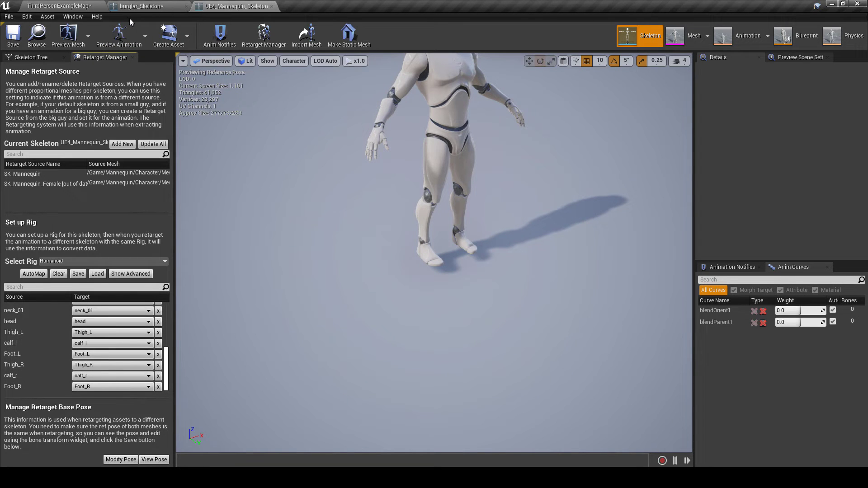
{"action": "left_click", "coordinate": [136, 7]}
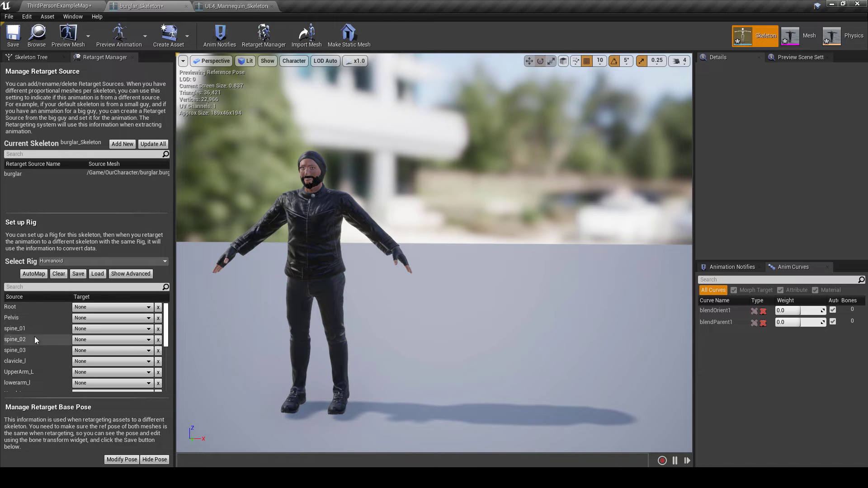
Try auto-mapping the burglar's bones to the Humanoid rig, compare with the mannequin's mapping, and clear the assignments.
{"action": "left_click", "coordinate": [28, 277]}
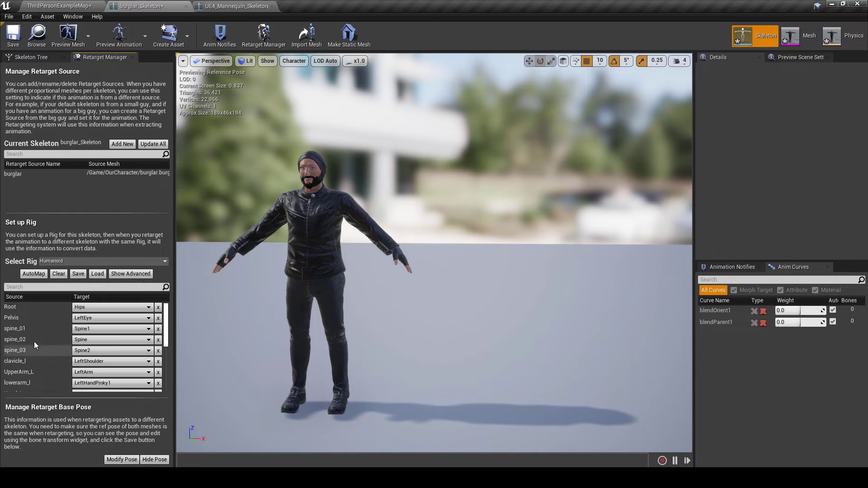
{"action": "left_click", "coordinate": [242, 5]}
{"action": "scroll", "coordinate": [110, 330], "scroll_direction": "up", "scroll_amount": 6}
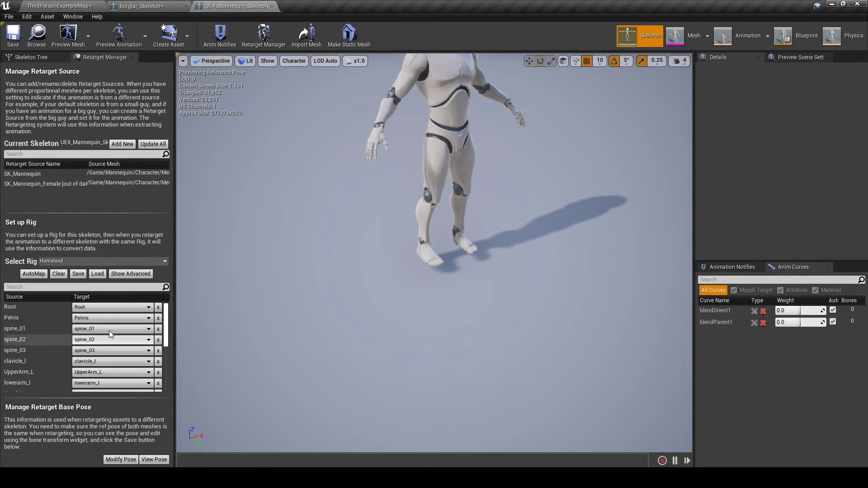
{"action": "left_click", "coordinate": [138, 6]}
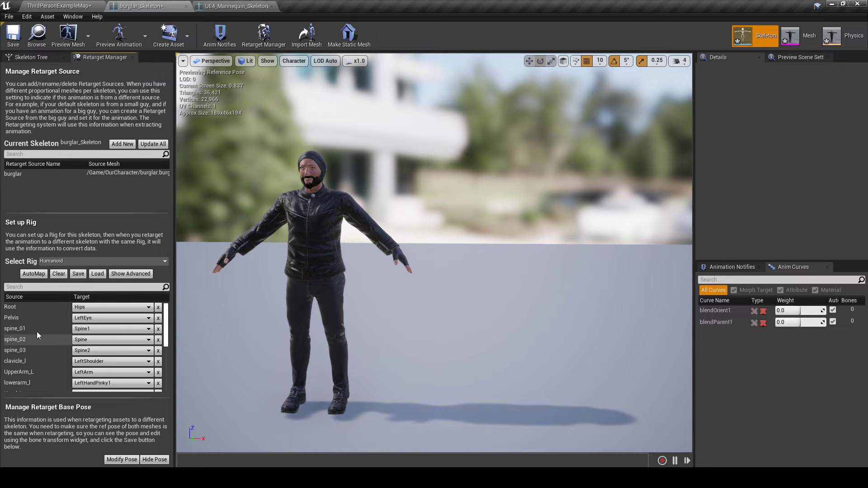
{"action": "left_click", "coordinate": [58, 274]}
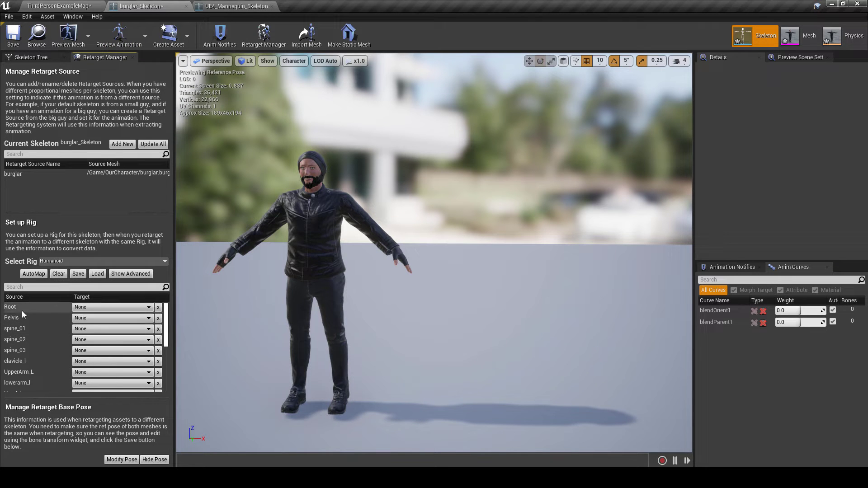
{"action": "left_click", "coordinate": [34, 274]}
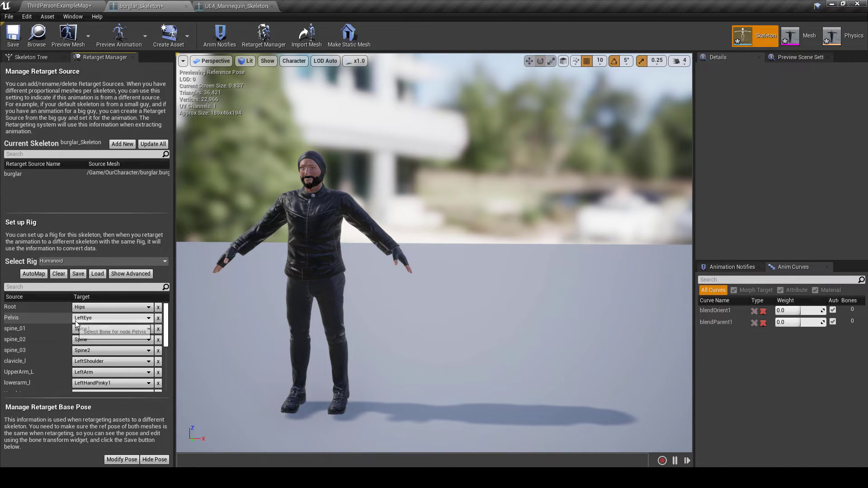
{"action": "left_click", "coordinate": [58, 275]}
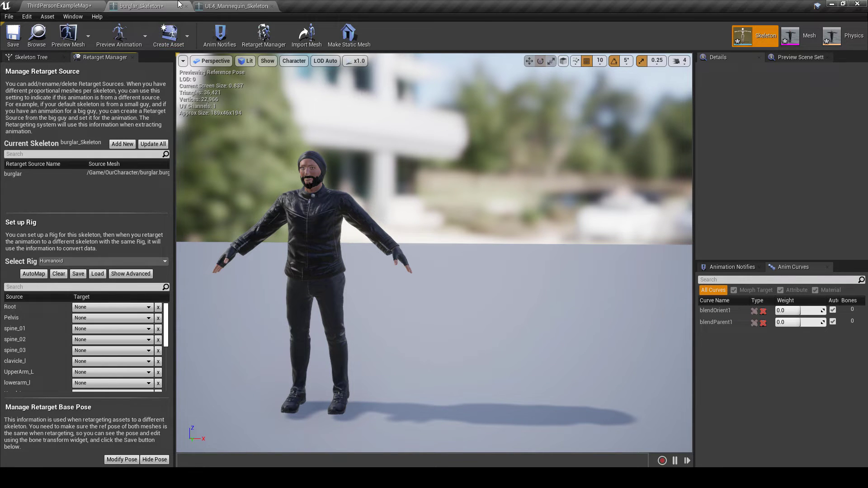
Compare the mannequin's root and pelvis bones with the burglar's Hips bone in their skeleton hierarchies.
{"action": "left_click", "coordinate": [230, 5]}
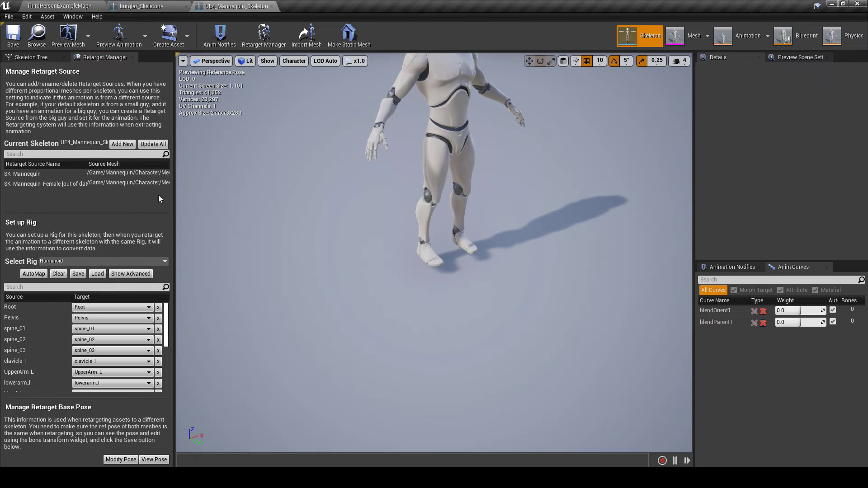
{"action": "left_click", "coordinate": [31, 58]}
{"action": "left_click", "coordinate": [22, 81]}
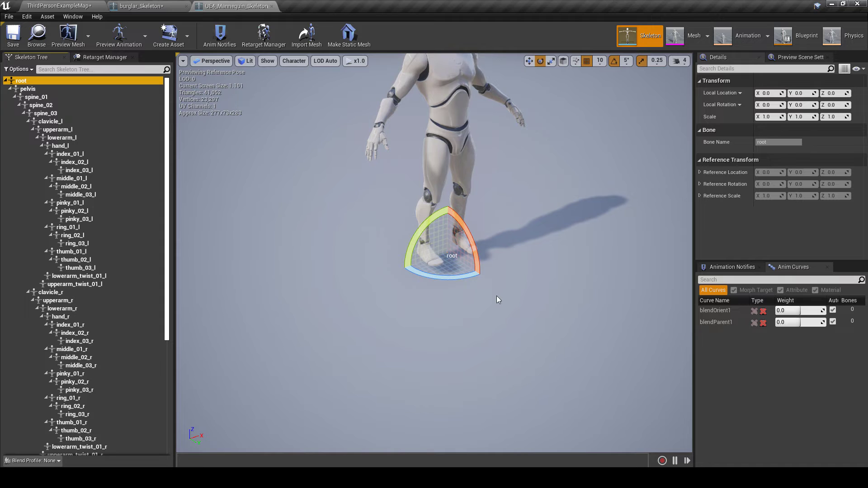
{"action": "right_click_drag", "start_coordinate": [497, 296], "coordinate": [418, 297]}
{"action": "key", "text": "d"}
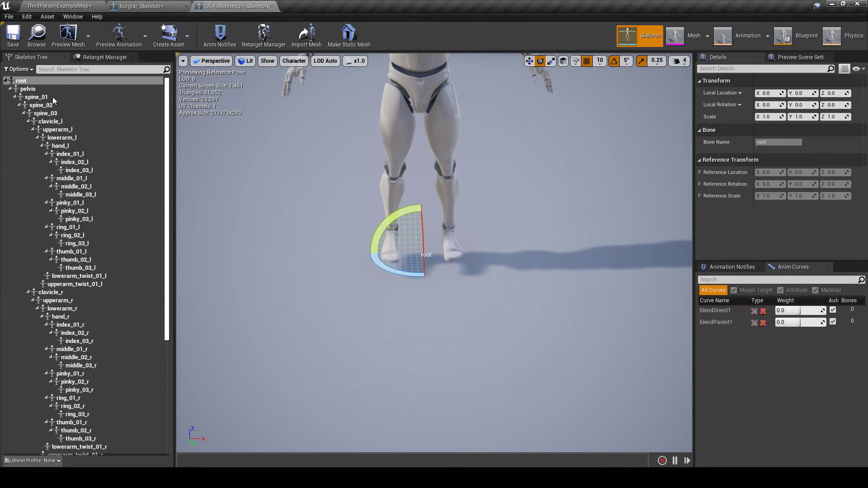
{"action": "left_click", "coordinate": [27, 89]}
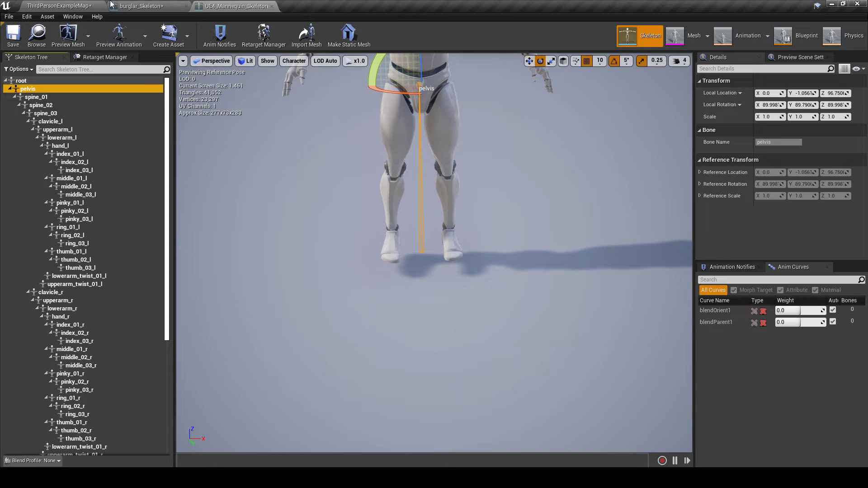
{"action": "left_click", "coordinate": [136, 8]}
{"action": "left_click", "coordinate": [40, 55]}
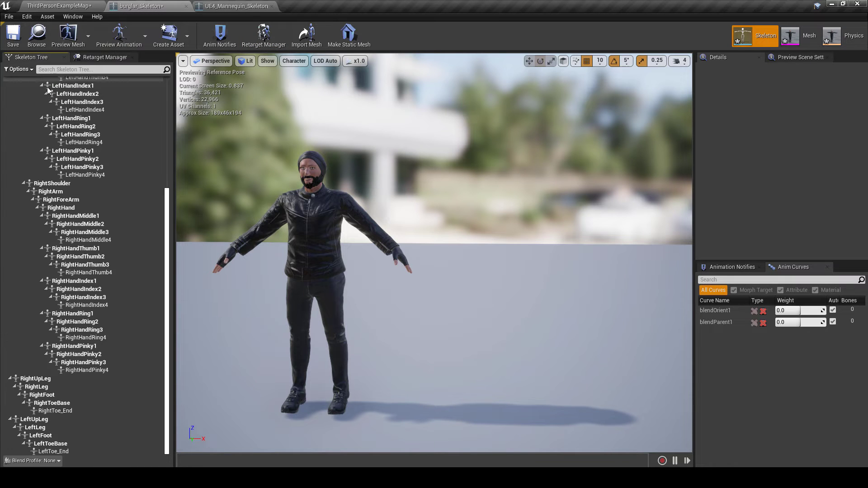
{"action": "scroll", "coordinate": [68, 91], "scroll_direction": "up", "scroll_amount": 5}
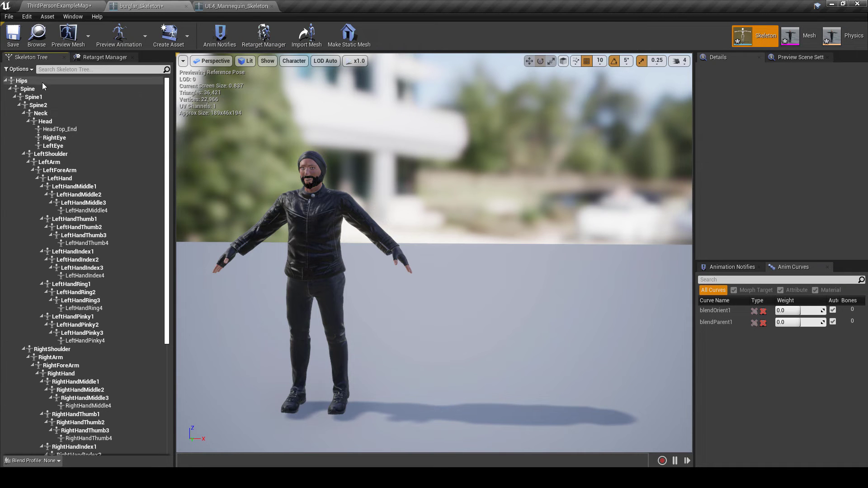
{"action": "left_click", "coordinate": [42, 81]}
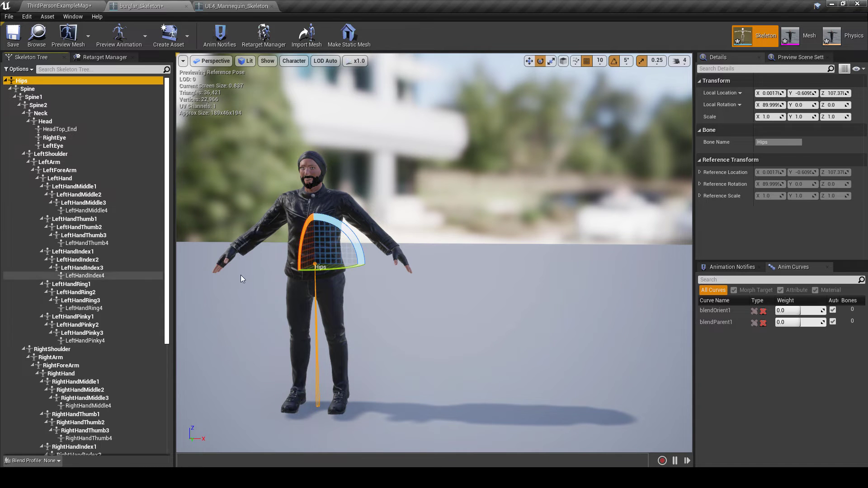
{"action": "left_click", "coordinate": [236, 6]}
{"action": "left_click", "coordinate": [140, 6]}
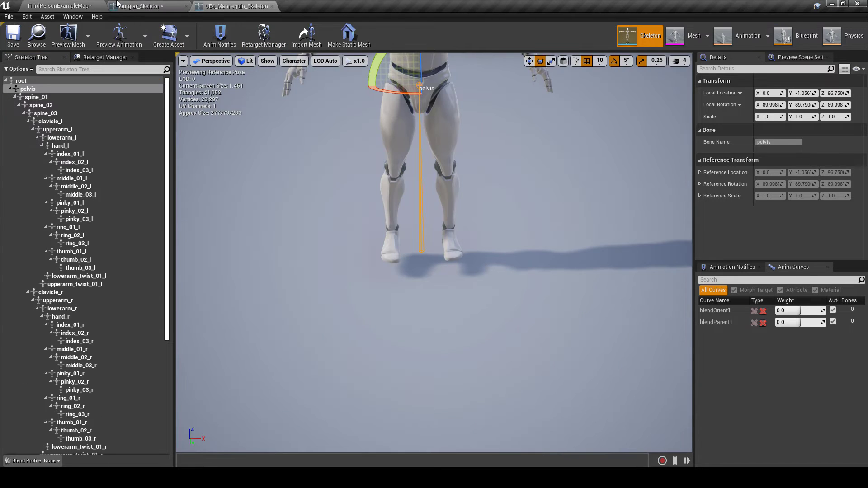
Map the burglar rig's Pelvis to Hips, spine_01 to Spine, spine_02 to Spine1 and spine_03 to Spine2.
{"action": "left_click", "coordinate": [84, 58]}
{"action": "left_click", "coordinate": [92, 319]}
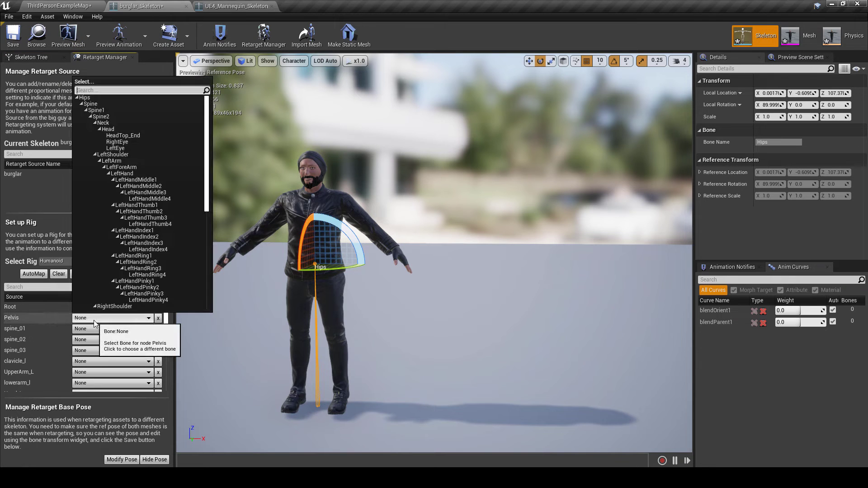
{"action": "left_click", "coordinate": [91, 98]}
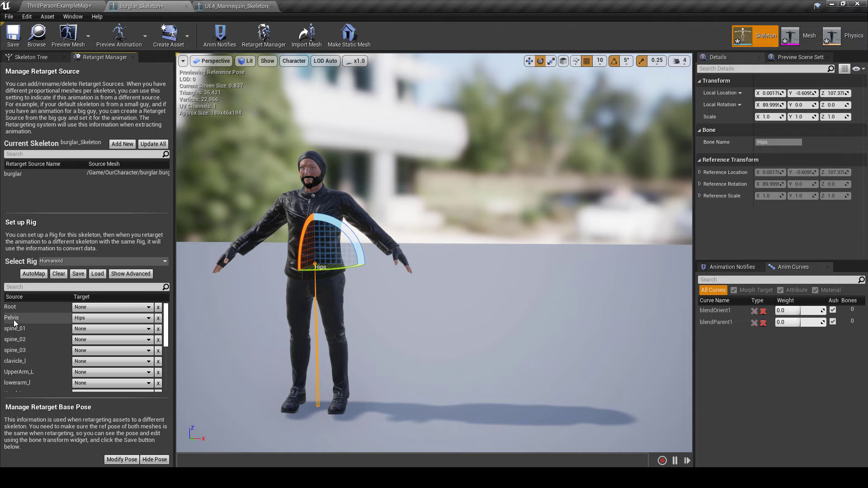
{"action": "left_click", "coordinate": [111, 328]}
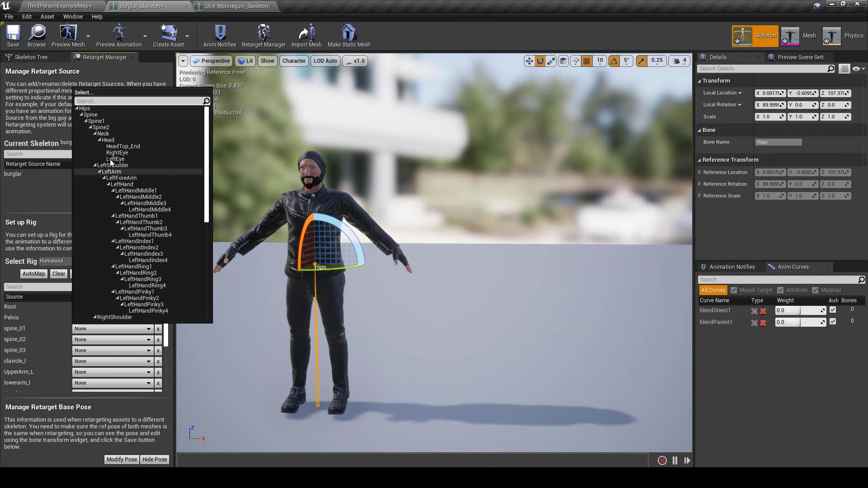
{"action": "left_click", "coordinate": [109, 118]}
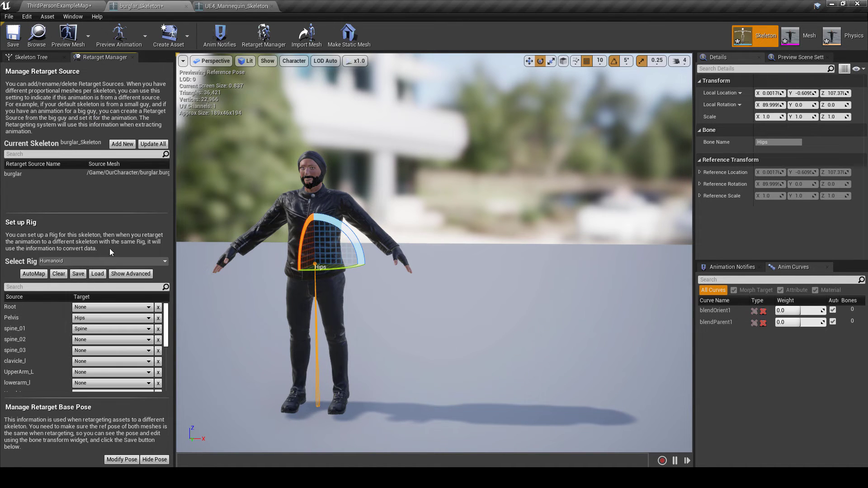
{"action": "left_click", "coordinate": [83, 340]}
{"action": "left_click", "coordinate": [102, 134]}
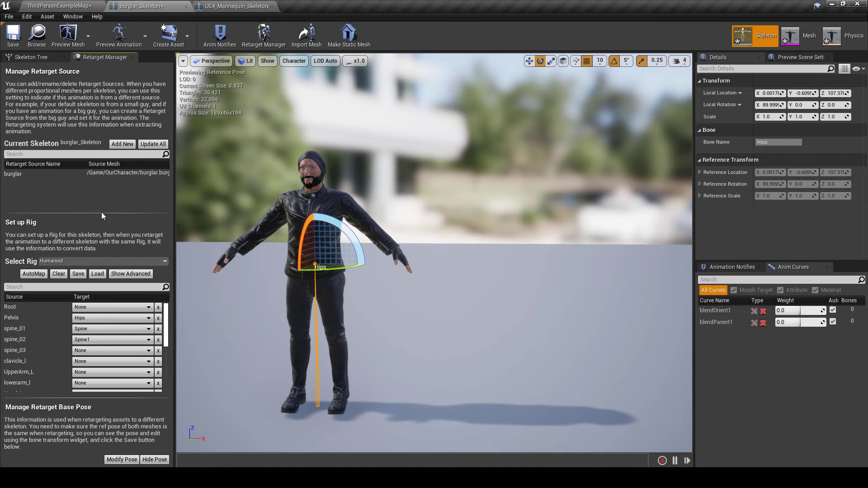
{"action": "left_click", "coordinate": [81, 352]}
{"action": "left_click", "coordinate": [109, 155]}
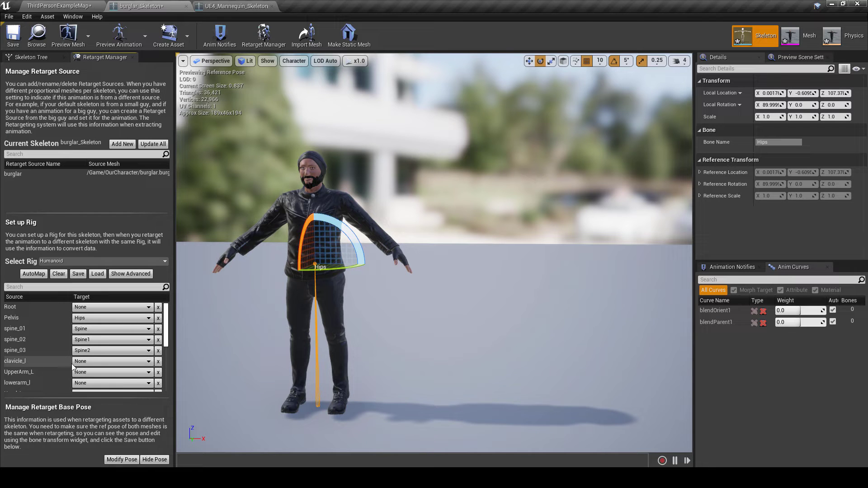
Map the left arm nodes: clavicle_l to LeftShoulder, UpperArm_L to LeftArm and lowerarm_l to LeftForeArm.
{"action": "left_click", "coordinate": [86, 364]}
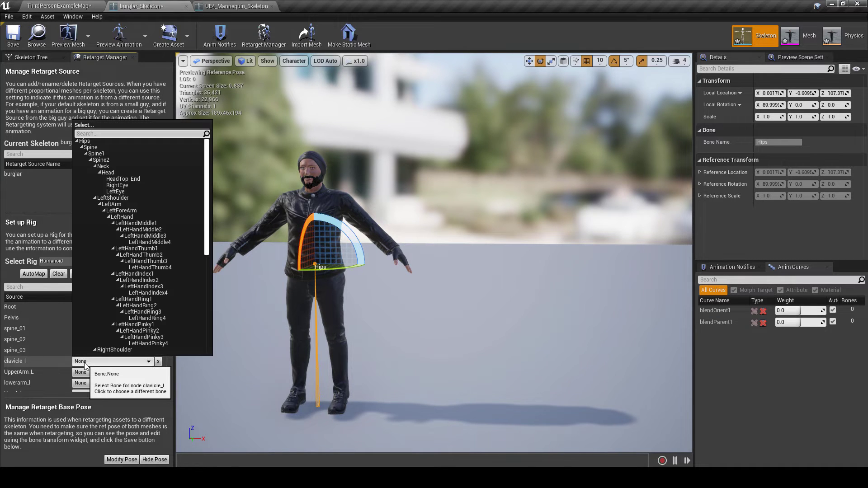
{"action": "left_click", "coordinate": [114, 198]}
{"action": "left_click", "coordinate": [80, 372]}
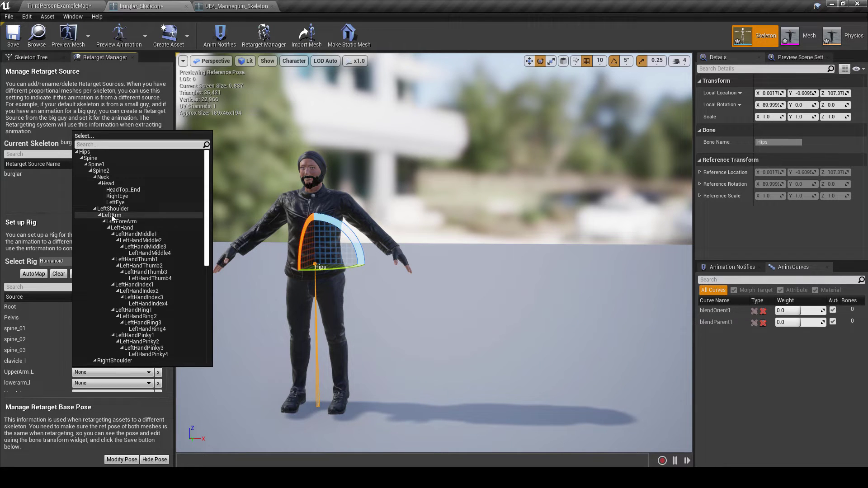
{"action": "left_click", "coordinate": [112, 216]}
{"action": "left_click", "coordinate": [97, 383]}
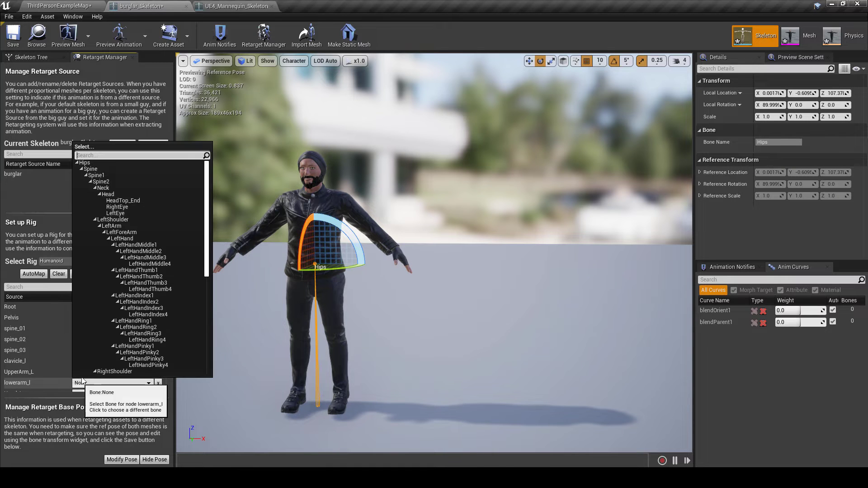
{"action": "left_click", "coordinate": [123, 235]}
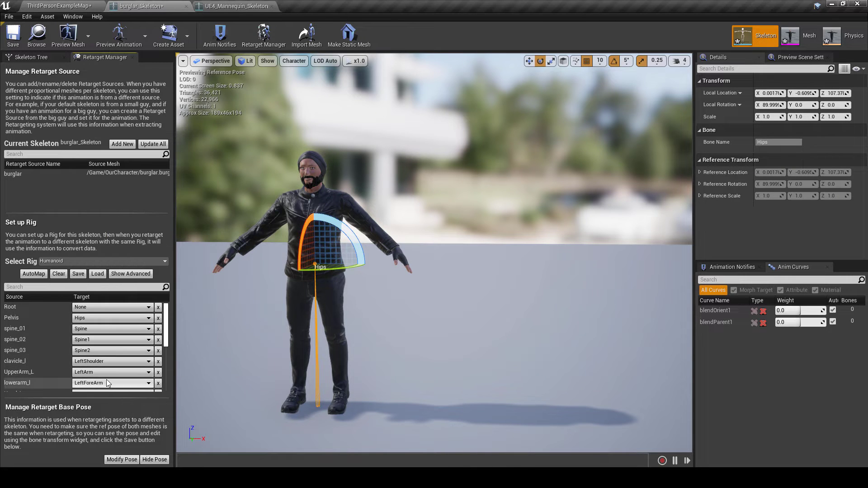
Map Hand_L to LeftHand, and review the remaining base nodes and the advanced finger nodes of the rig.
{"action": "scroll", "coordinate": [106, 379], "scroll_direction": "down", "scroll_amount": 1}
{"action": "left_click", "coordinate": [93, 379]}
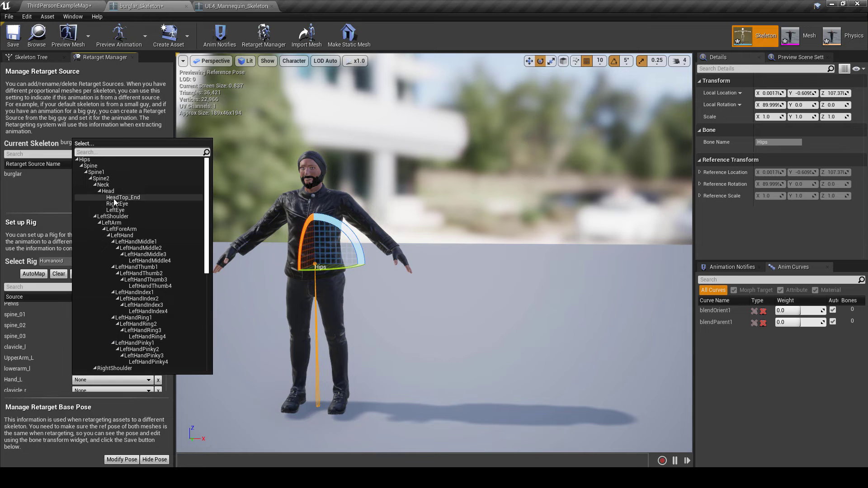
{"action": "left_click", "coordinate": [137, 234]}
{"action": "scroll", "coordinate": [83, 356], "scroll_direction": "down", "scroll_amount": 4}
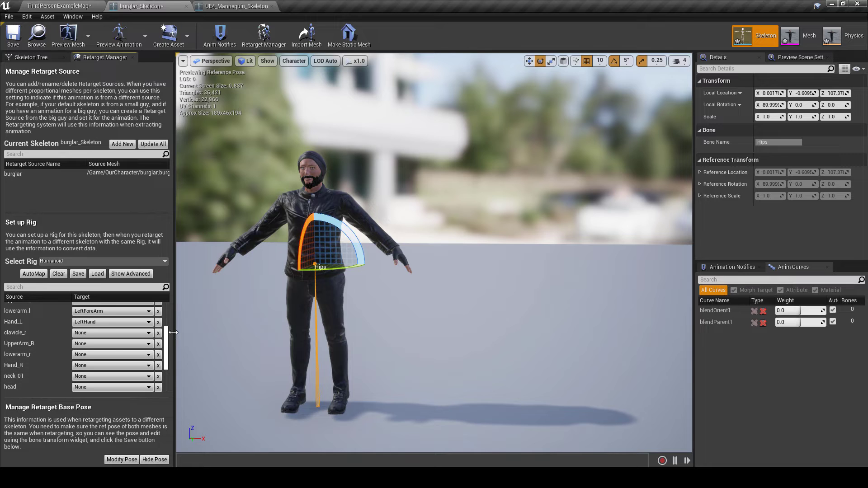
{"action": "scroll", "coordinate": [45, 355], "scroll_direction": "down", "scroll_amount": 3}
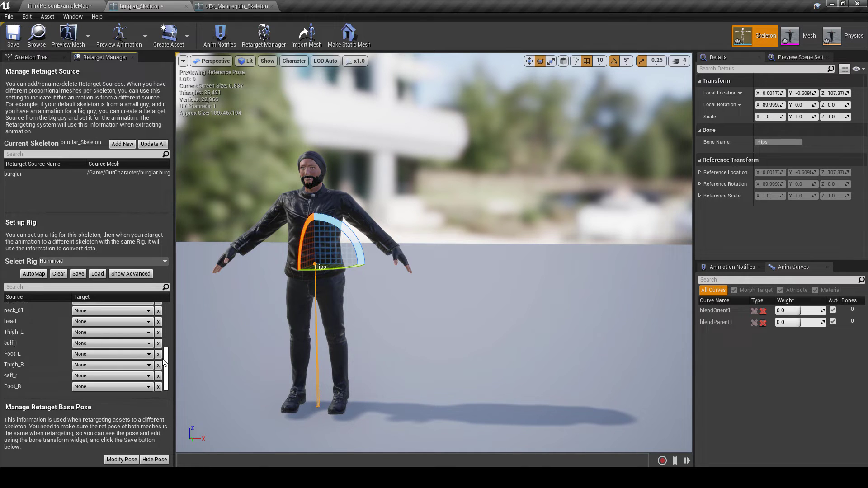
{"action": "left_click_drag", "start_coordinate": [167, 368], "coordinate": [172, 340]}
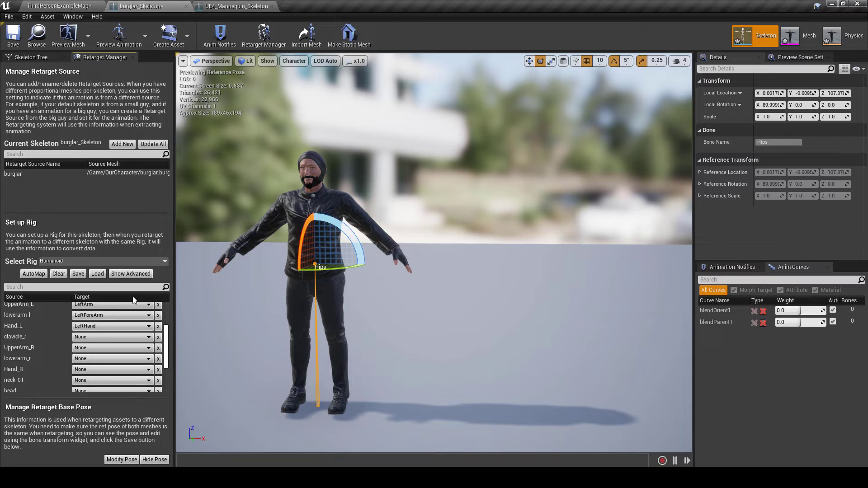
{"action": "left_click", "coordinate": [122, 275]}
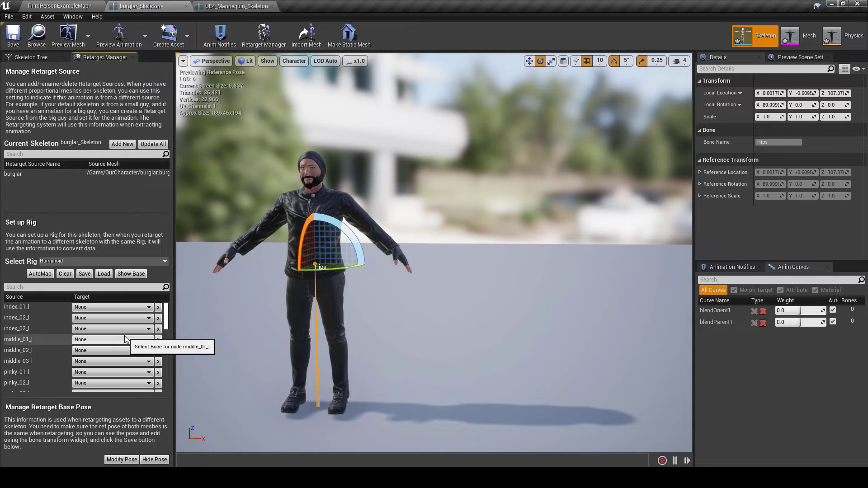
{"action": "left_click", "coordinate": [131, 273]}
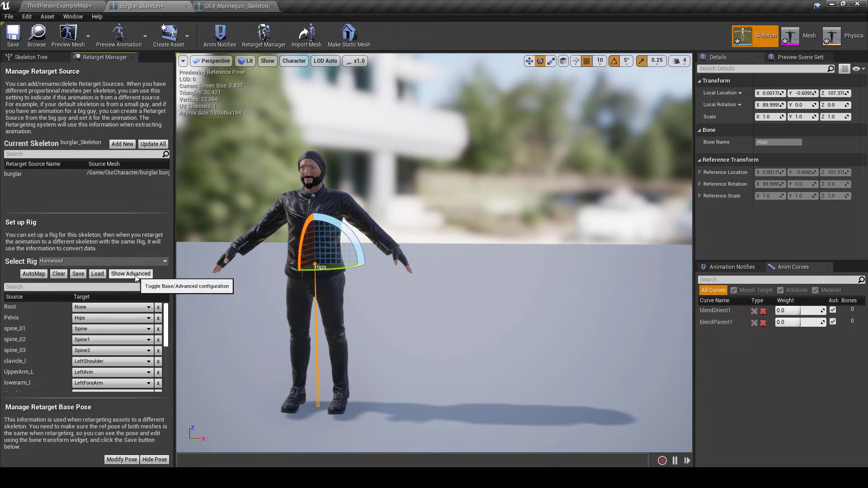
Map the right arm nodes: UpperArm_R to RightArm, lowerarm_r to RightForeArm and Hand_R to RightHand.
{"action": "scroll", "coordinate": [42, 349], "scroll_direction": "down", "scroll_amount": 4}
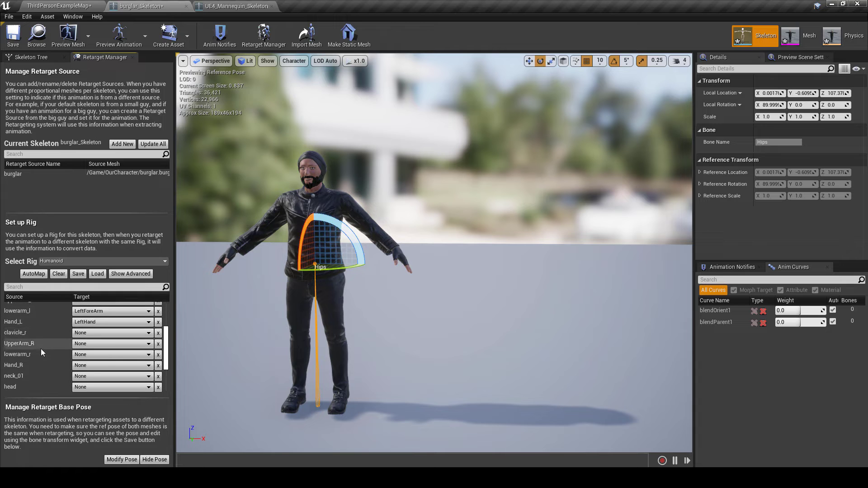
{"action": "left_click", "coordinate": [96, 344]}
{"action": "scroll", "coordinate": [113, 289], "scroll_direction": "down", "scroll_amount": 4}
{"action": "left_click", "coordinate": [118, 281]}
{"action": "left_click", "coordinate": [94, 355]}
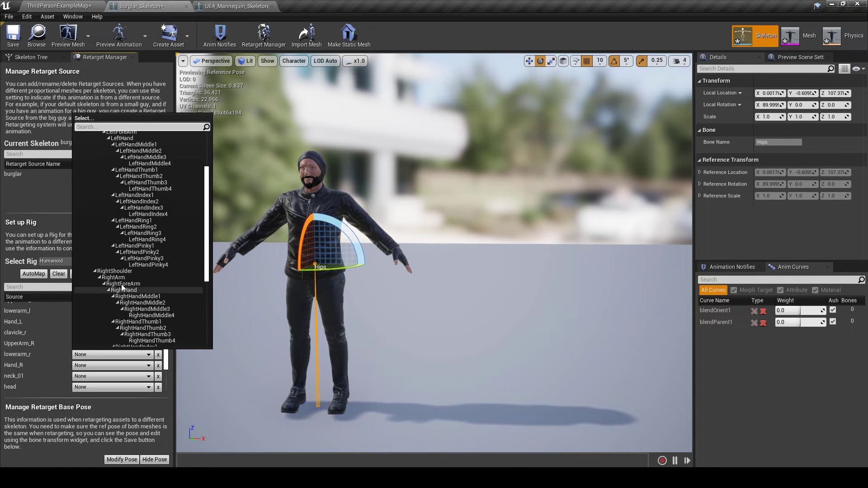
{"action": "left_click", "coordinate": [122, 284]}
{"action": "left_click", "coordinate": [93, 366]}
{"action": "left_click", "coordinate": [123, 301]}
Map the rig's neck_01 node to the Neck bone and its head node to the Head bone.
{"action": "left_click", "coordinate": [82, 376]}
{"action": "left_click", "coordinate": [104, 182]}
{"action": "left_click", "coordinate": [93, 387]}
{"action": "left_click", "coordinate": [110, 199]}
Map the left leg nodes: Thigh_L to LeftUpLeg, calf_l to LeftLeg and Foot_L to LeftFoot.
{"action": "scroll", "coordinate": [100, 339], "scroll_direction": "down", "scroll_amount": 5}
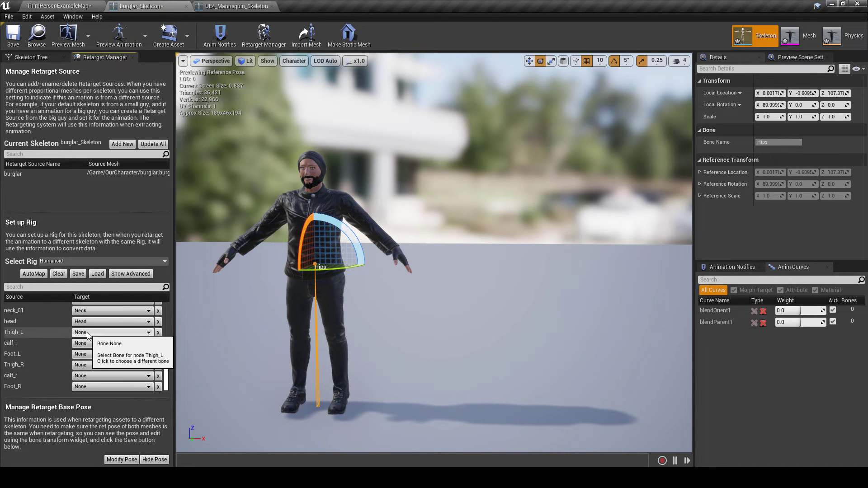
{"action": "left_click", "coordinate": [88, 332]}
{"action": "scroll", "coordinate": [108, 280], "scroll_direction": "down", "scroll_amount": 6}
{"action": "left_click", "coordinate": [115, 296]}
{"action": "left_click", "coordinate": [104, 344]}
{"action": "left_click", "coordinate": [112, 314]}
{"action": "left_click", "coordinate": [92, 355]}
{"action": "scroll", "coordinate": [103, 317], "scroll_direction": "down", "scroll_amount": 6}
{"action": "left_click", "coordinate": [108, 331]}
Map the right leg nodes: Thigh_R to RightUpLeg, calf_r to RightLeg and Foot_R to RightFoot.
{"action": "left_click", "coordinate": [93, 364]}
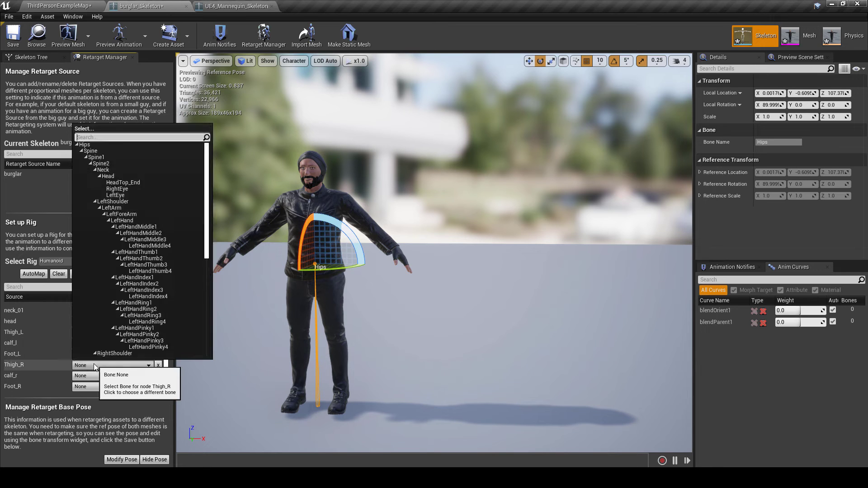
{"action": "scroll", "coordinate": [102, 307], "scroll_direction": "down", "scroll_amount": 6}
{"action": "left_click", "coordinate": [103, 298]}
{"action": "left_click", "coordinate": [83, 377]}
{"action": "left_click", "coordinate": [99, 387]}
{"action": "scroll", "coordinate": [106, 330], "scroll_direction": "down", "scroll_amount": 6}
{"action": "left_click", "coordinate": [111, 334]}
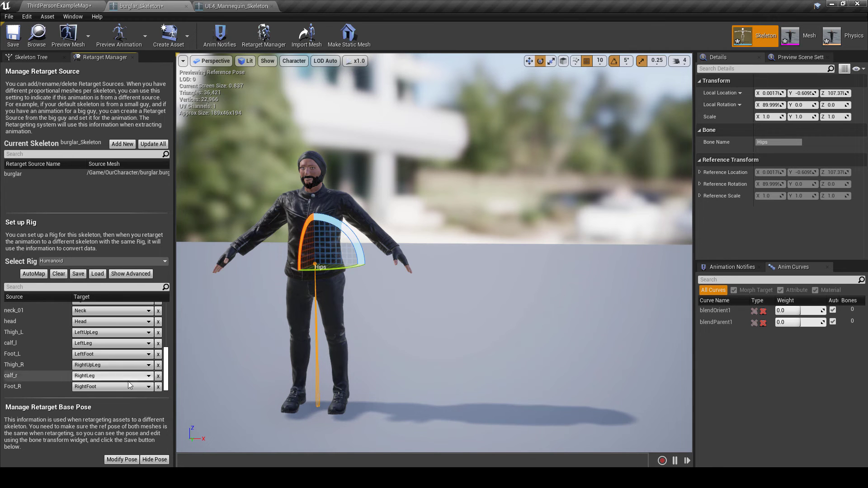
In the advanced rig configuration, map index_01_l to LeftHandIndex1 and index_02_l to LeftHandIndex2.
{"action": "left_click", "coordinate": [135, 273]}
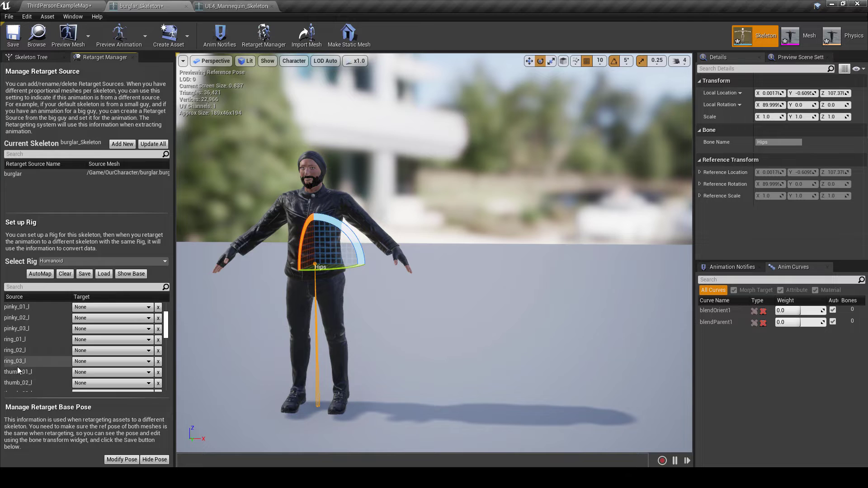
{"action": "left_click", "coordinate": [132, 274]}
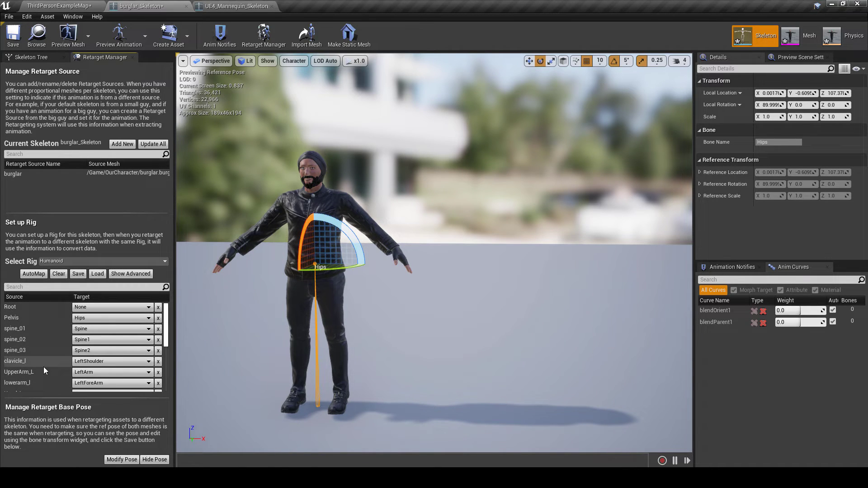
{"action": "left_click", "coordinate": [130, 274]}
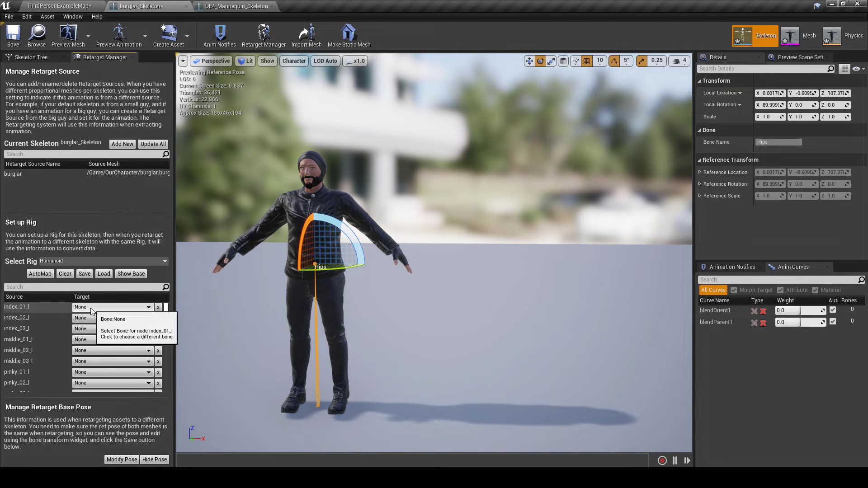
{"action": "left_click", "coordinate": [106, 306]}
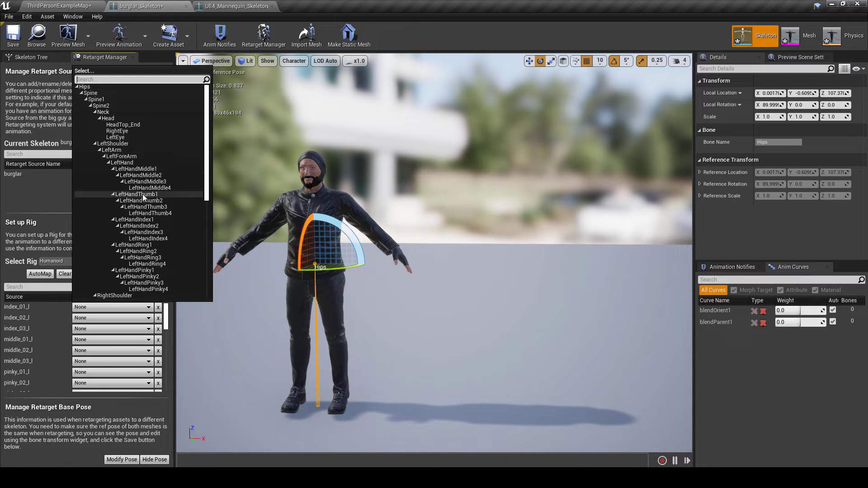
{"action": "left_click", "coordinate": [132, 221]}
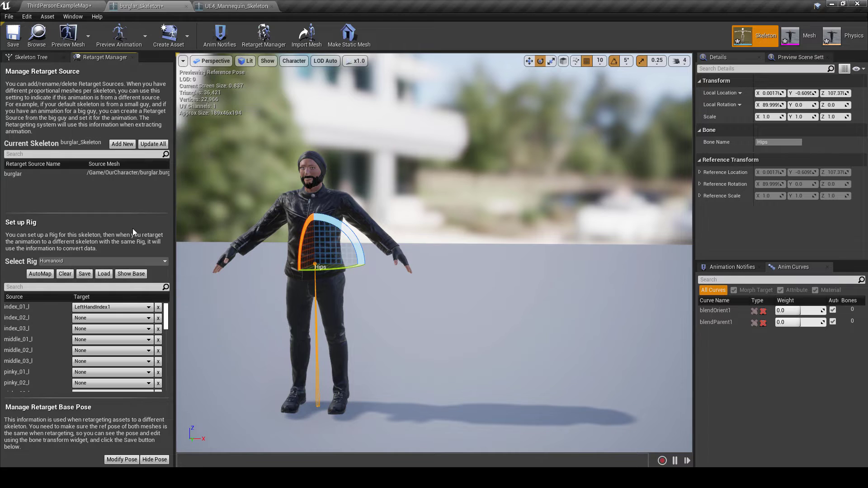
{"action": "left_click", "coordinate": [106, 318]}
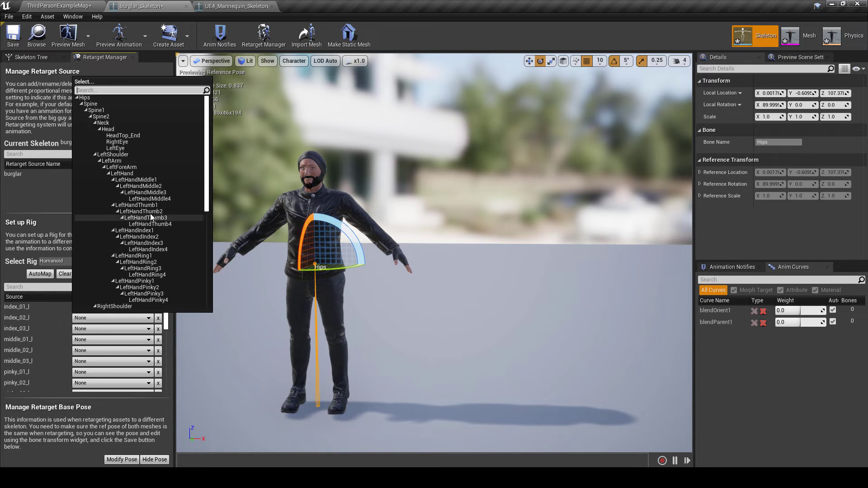
{"action": "left_click", "coordinate": [151, 237]}
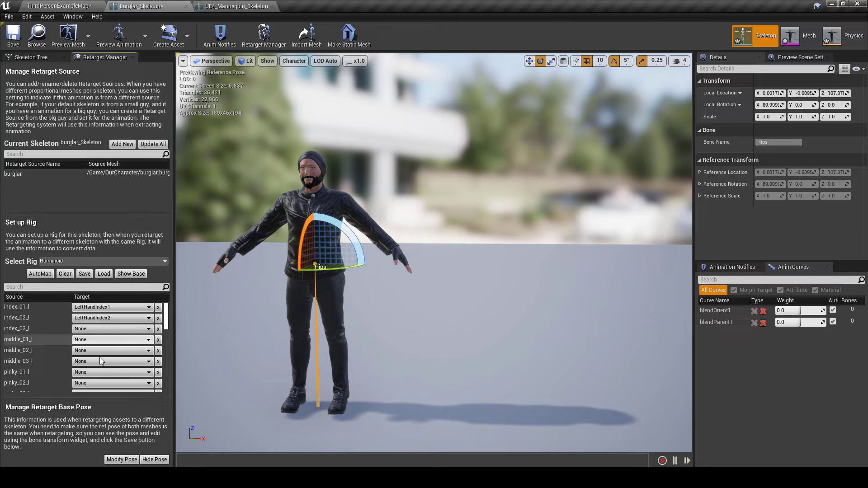
Review the rest of the advanced rig nodes, from the other fingers and twist bones to the IK and custom nodes.
{"action": "scroll", "coordinate": [45, 379], "scroll_direction": "down", "scroll_amount": 3}
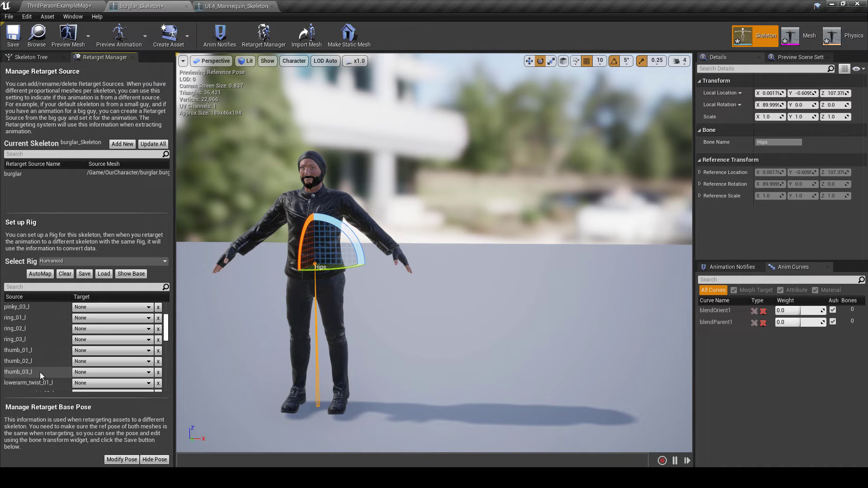
{"action": "scroll", "coordinate": [34, 322], "scroll_direction": "down", "scroll_amount": 1}
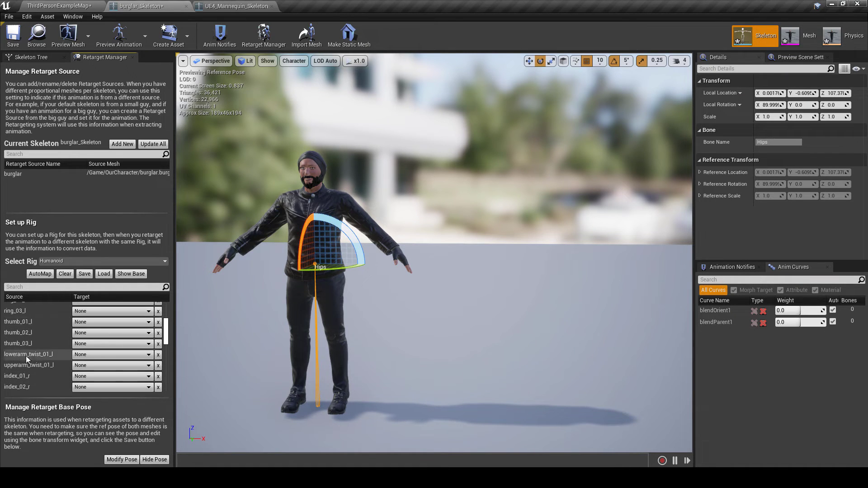
{"action": "scroll", "coordinate": [40, 362], "scroll_direction": "down", "scroll_amount": 1}
{"action": "scroll", "coordinate": [40, 363], "scroll_direction": "down", "scroll_amount": 1}
{"action": "scroll", "coordinate": [55, 344], "scroll_direction": "down", "scroll_amount": 1}
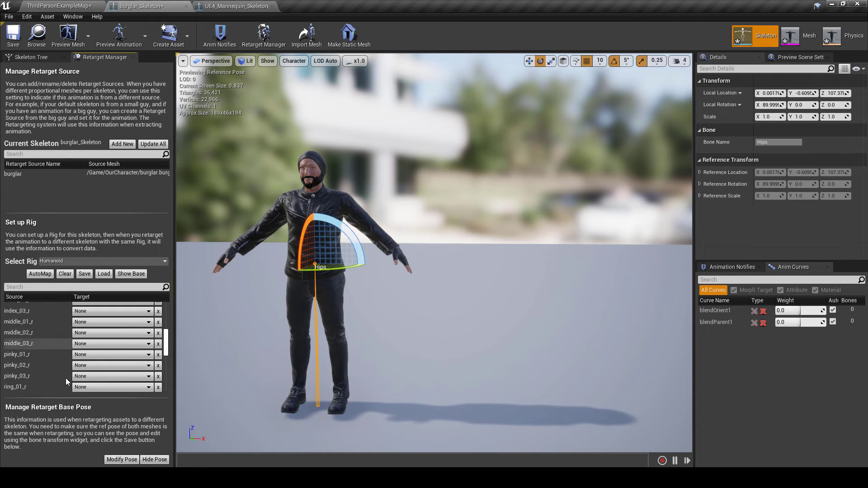
{"action": "scroll", "coordinate": [44, 361], "scroll_direction": "down", "scroll_amount": 2}
{"action": "scroll", "coordinate": [40, 354], "scroll_direction": "down", "scroll_amount": 1}
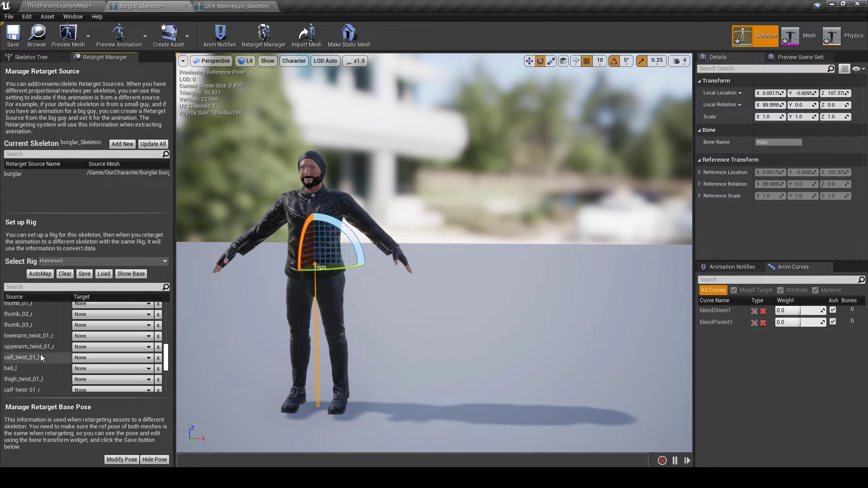
{"action": "scroll", "coordinate": [36, 345], "scroll_direction": "down", "scroll_amount": 3}
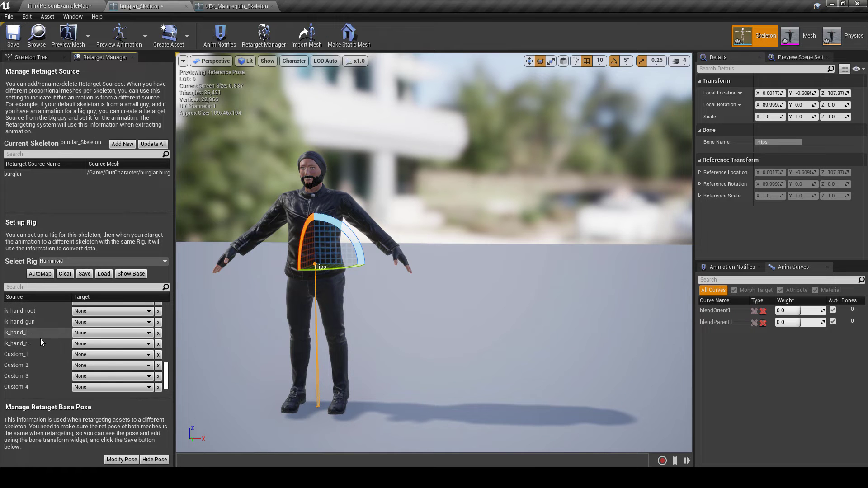
{"action": "scroll", "coordinate": [45, 362], "scroll_direction": "up", "scroll_amount": 2}
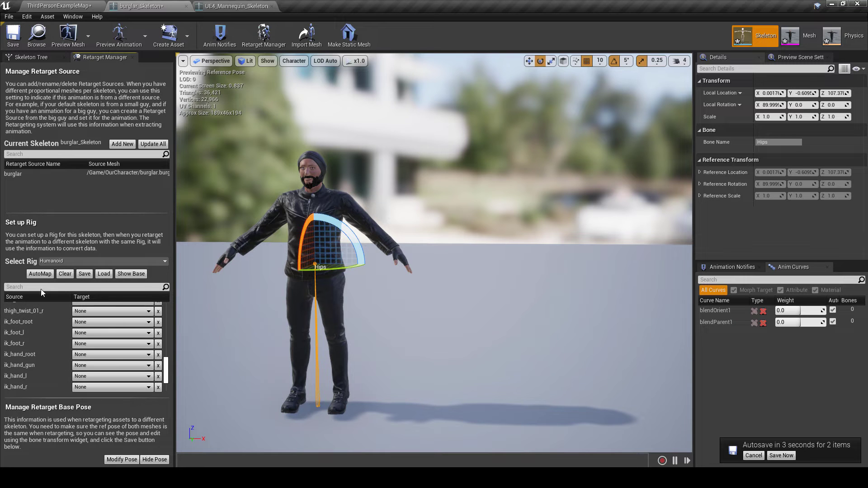
Save the burglar's rig mapping as BoneMapping in the OurCharacter folder, replacing the existing asset.
{"action": "left_click", "coordinate": [84, 273]}
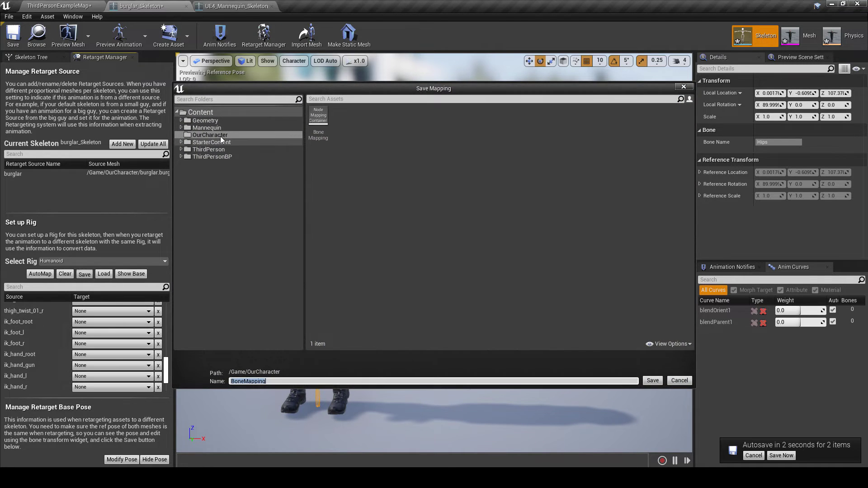
{"action": "left_click", "coordinate": [318, 123]}
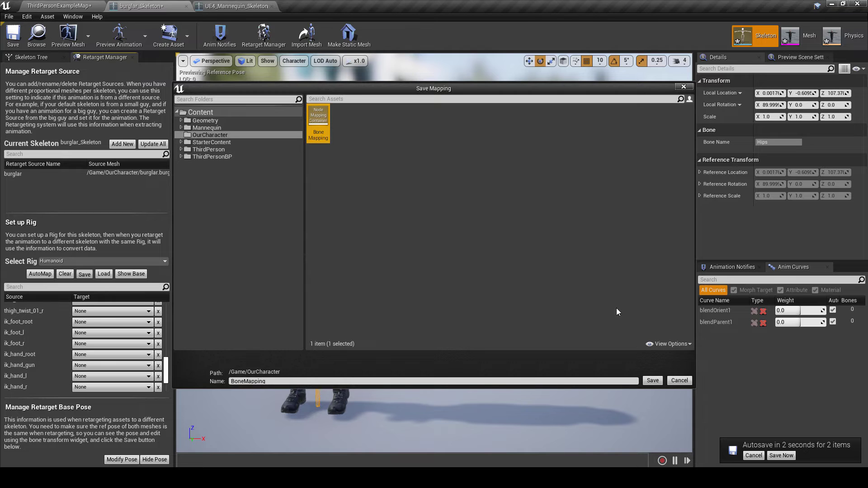
{"action": "left_click", "coordinate": [652, 380]}
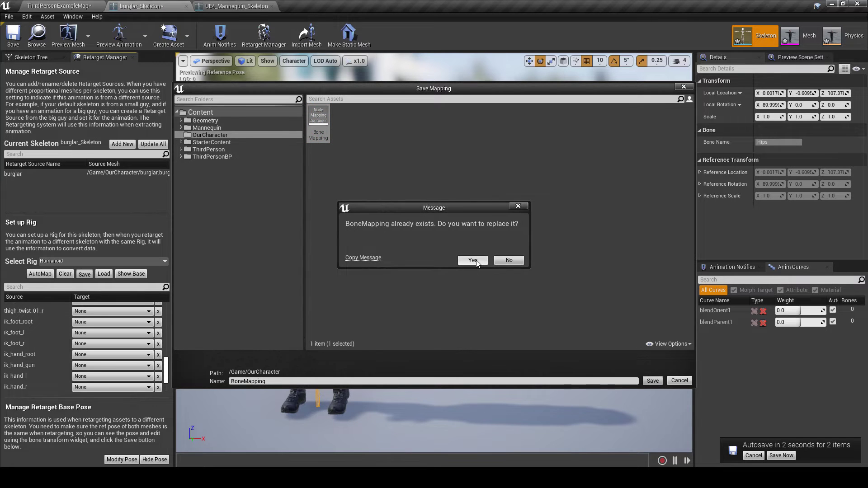
{"action": "left_click", "coordinate": [472, 260]}
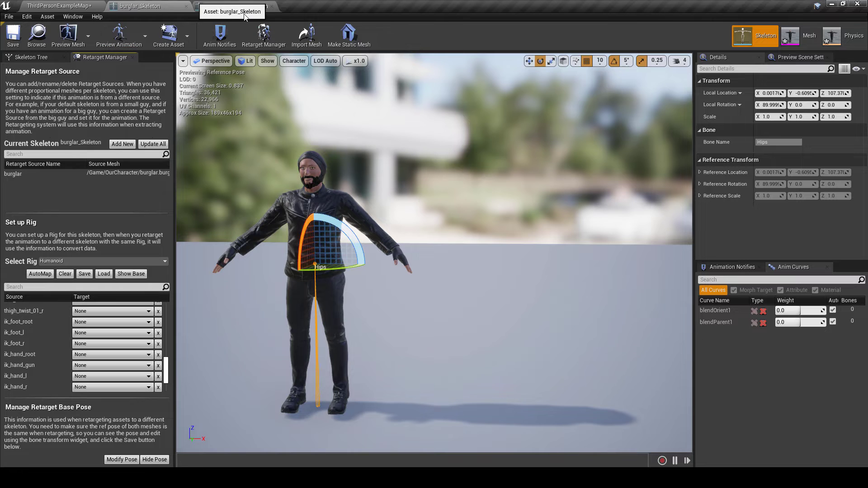
Open the ThirdPerson_AnimBP animation blueprint from Mannequin/Animations and dock its window with the other open editors.
{"action": "left_click", "coordinate": [72, 5]}
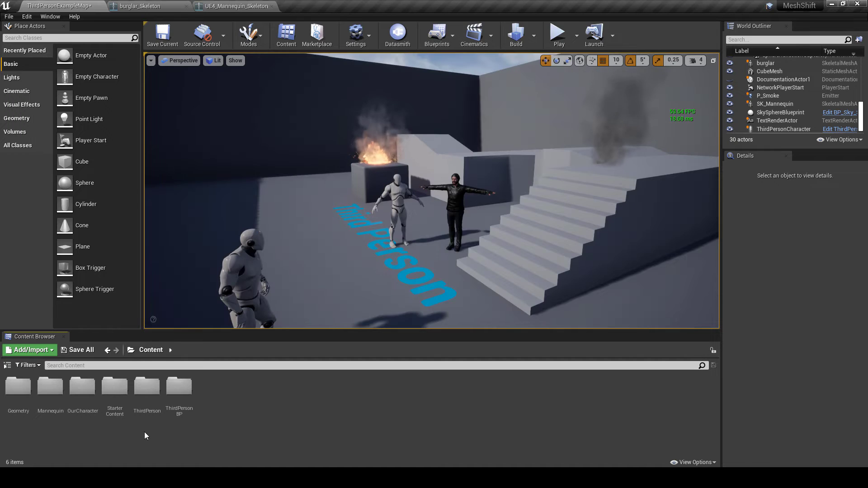
{"action": "double_click", "coordinate": [58, 394]}
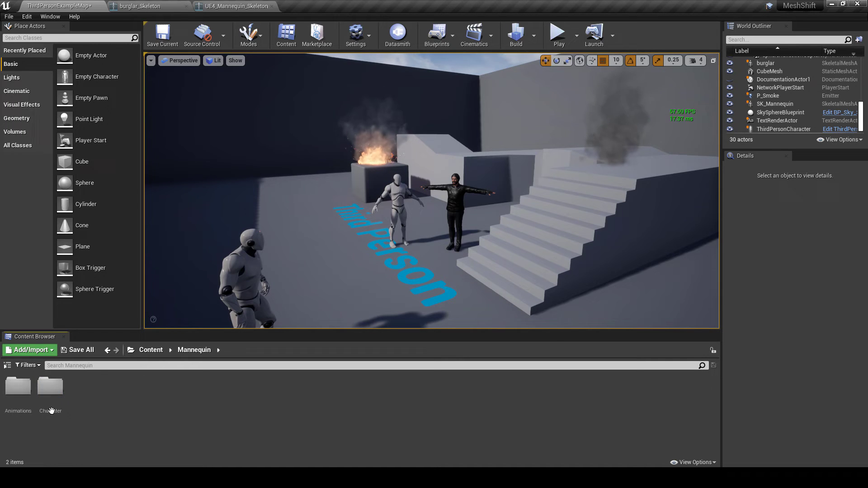
{"action": "double_click", "coordinate": [18, 388]}
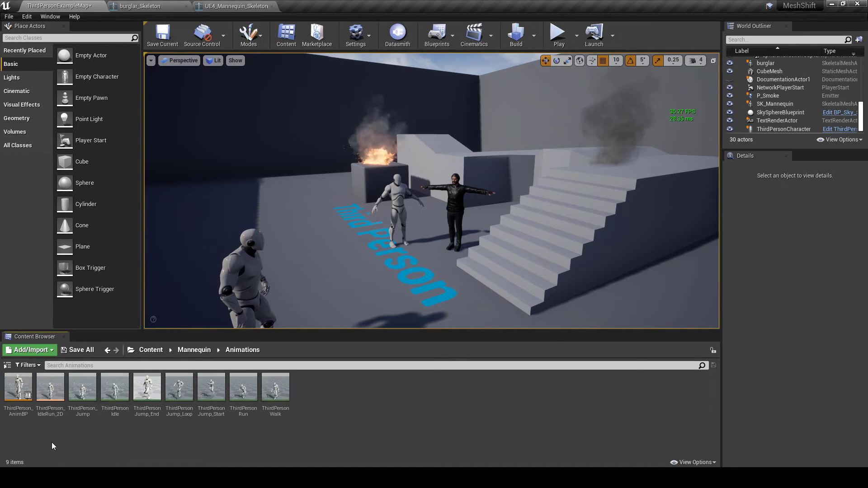
{"action": "double_click", "coordinate": [17, 385]}
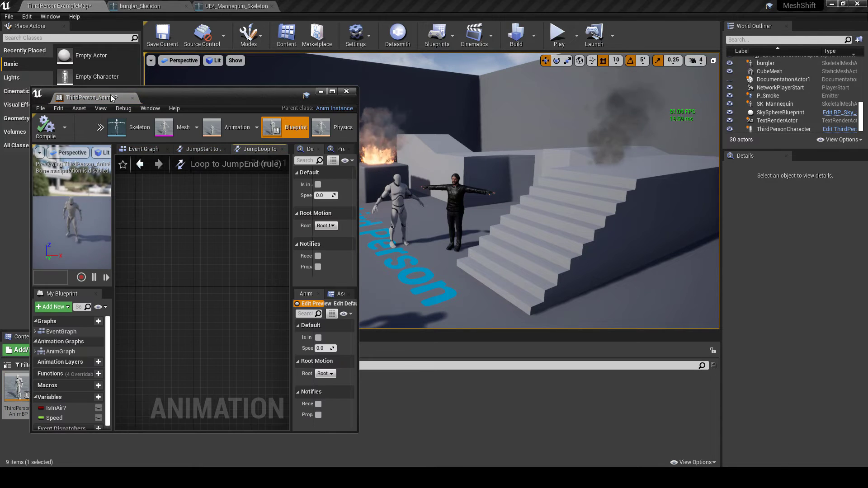
{"action": "left_click", "coordinate": [325, 9]}
{"action": "left_click_drag", "start_coordinate": [325, 10], "coordinate": [322, 7]}
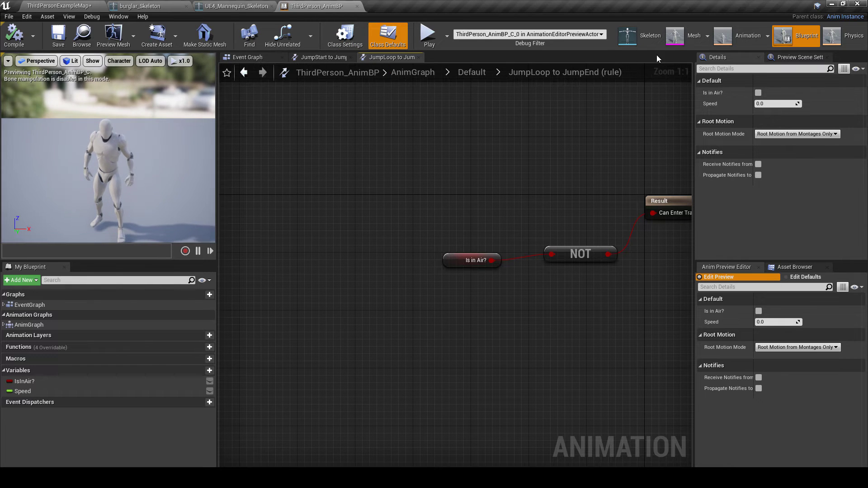
Open the ThirdPerson_IdleRun_2D blend space and preview the mannequin's movement at a Speed of 375.
{"action": "left_click", "coordinate": [741, 36]}
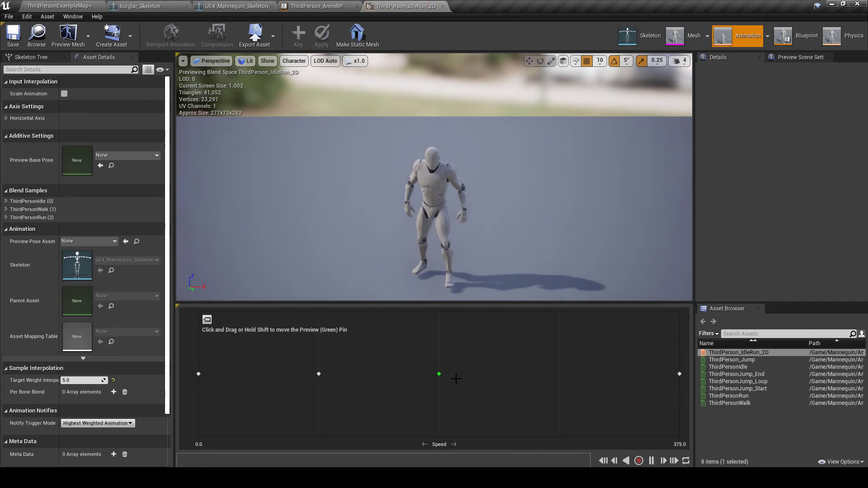
{"action": "left_click_drag", "start_coordinate": [438, 374], "coordinate": [691, 371]}
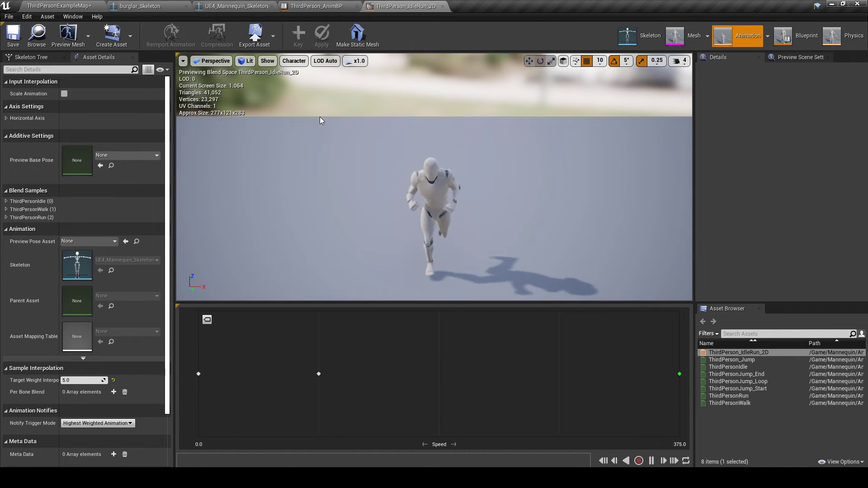
Duplicate and retarget the mannequin's ThirdPerson_AnimBP to burglar_Skeleton, storing the new assets in the OurCharacter folder.
{"action": "left_click", "coordinate": [140, 6]}
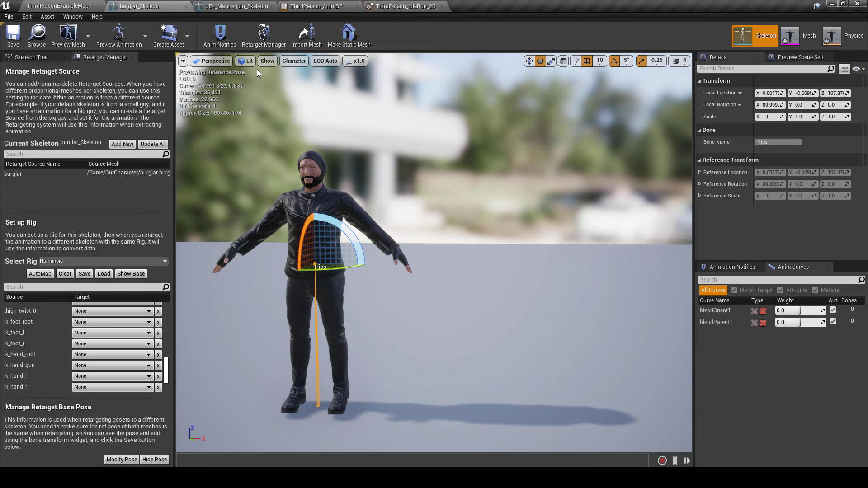
{"action": "left_click", "coordinate": [72, 6]}
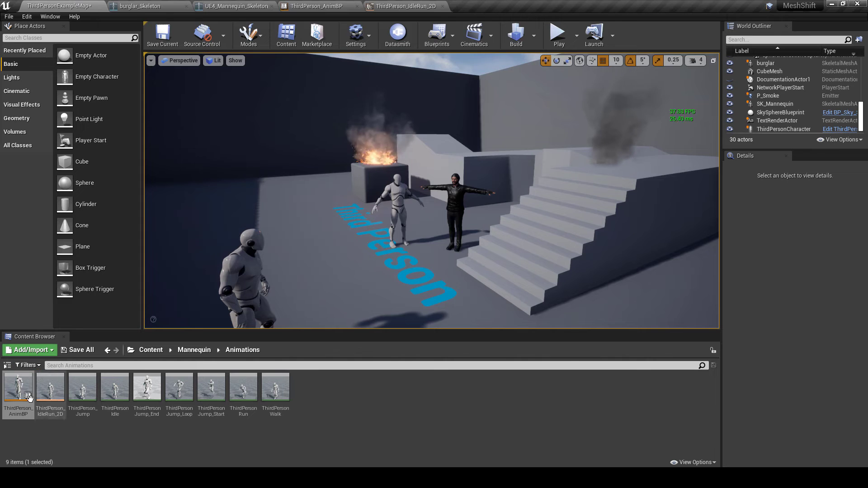
{"action": "right_click", "coordinate": [21, 383]}
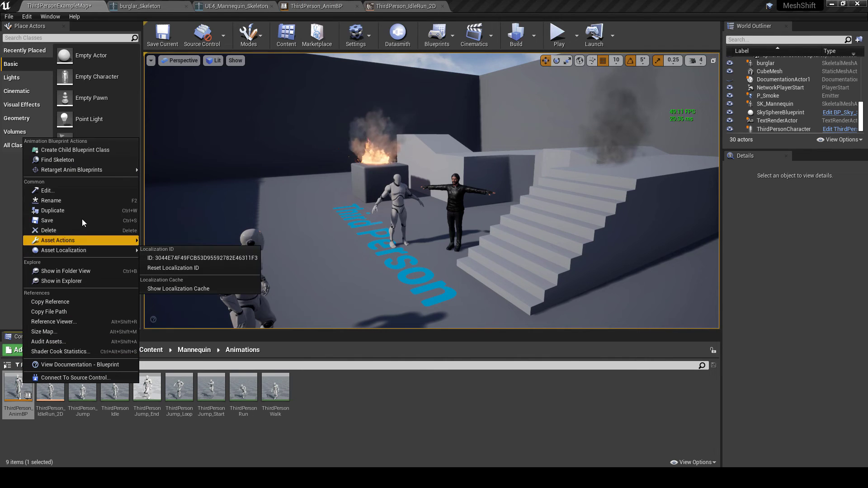
{"action": "mouse_move", "coordinate": [73, 172]}
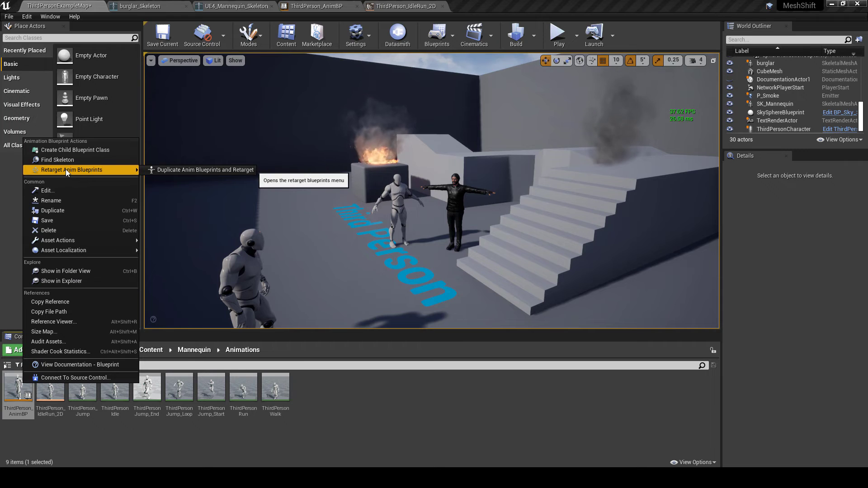
{"action": "left_click", "coordinate": [184, 172]}
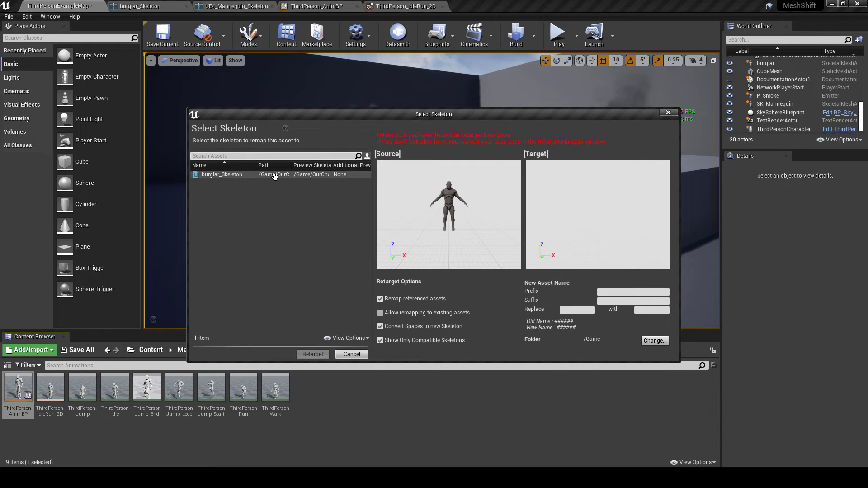
{"action": "left_click", "coordinate": [227, 175]}
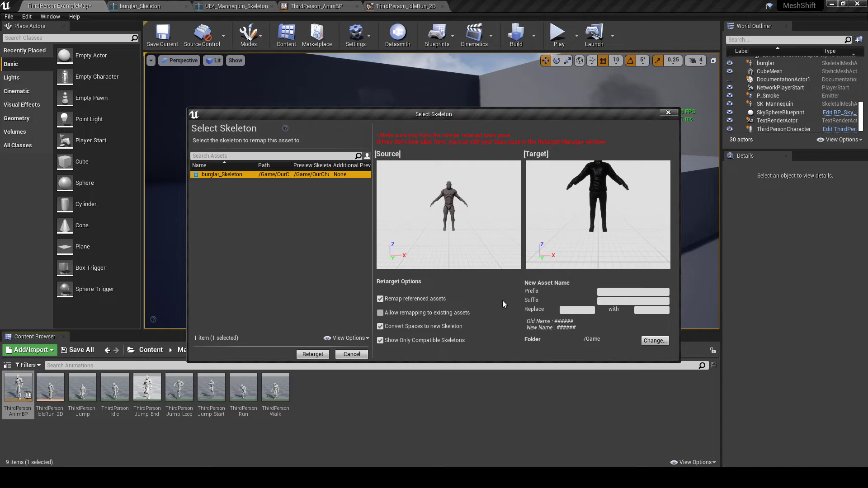
{"action": "left_click", "coordinate": [644, 341]}
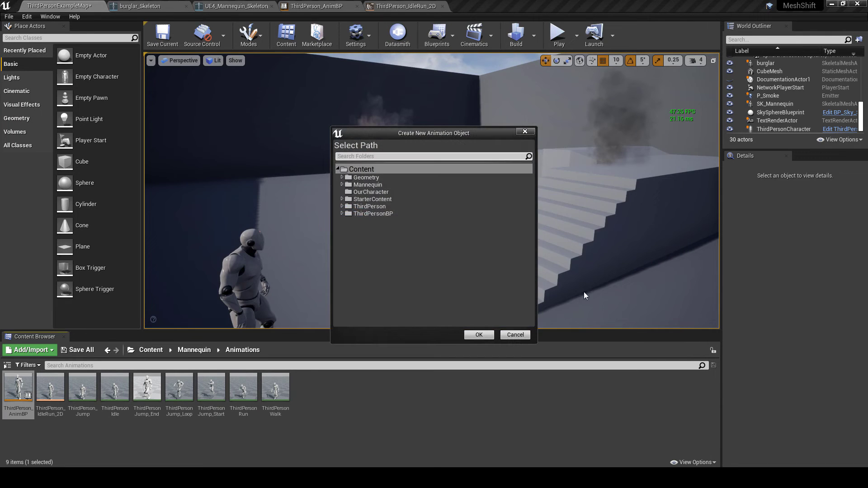
{"action": "left_click", "coordinate": [376, 193]}
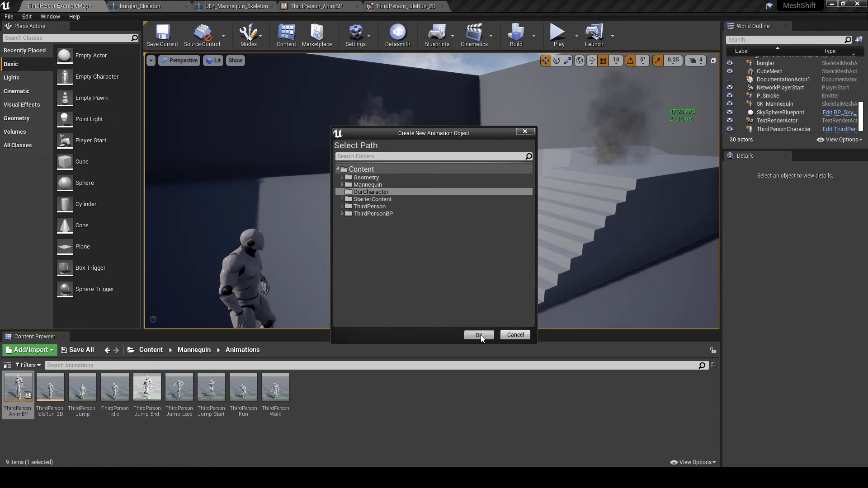
{"action": "left_click", "coordinate": [480, 334]}
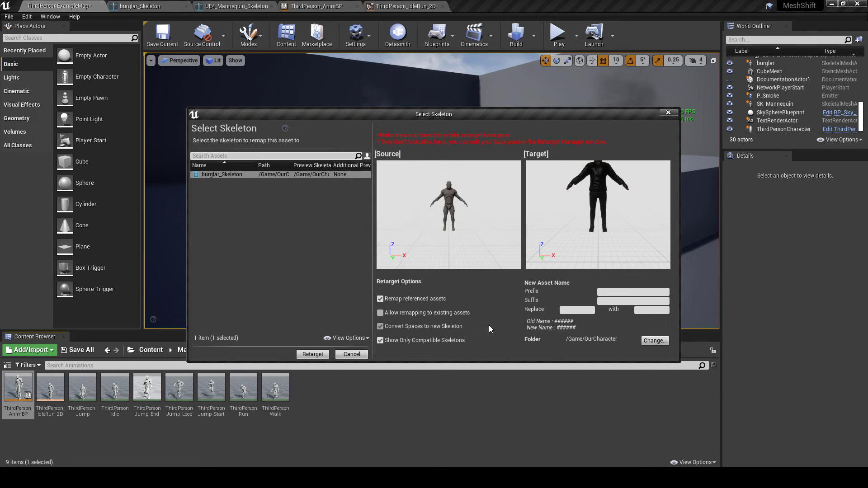
{"action": "left_click", "coordinate": [305, 355]}
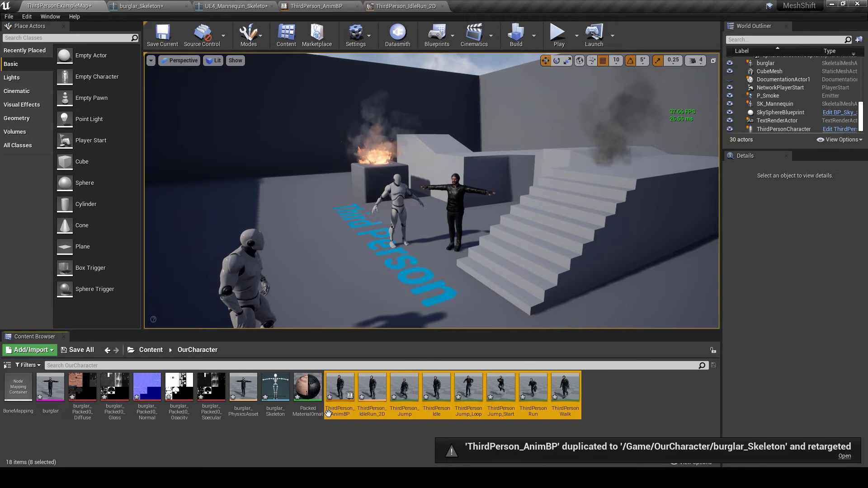
Rename the retargeted ThirdPerson_AnimBP in the OurCharacter folder to Our_AnimBP.
{"action": "left_click", "coordinate": [337, 436]}
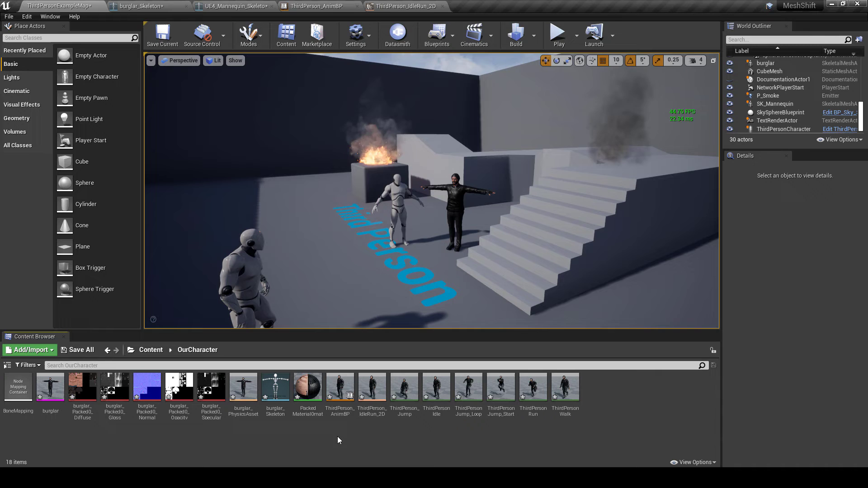
{"action": "left_click", "coordinate": [337, 409]}
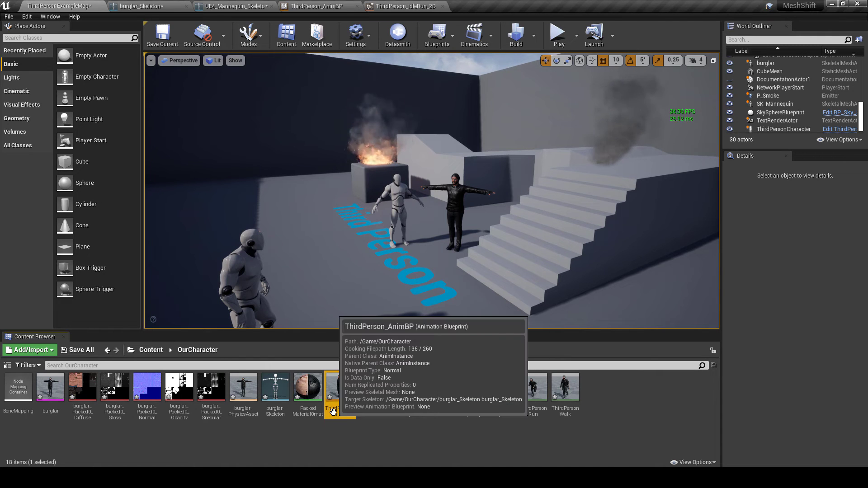
{"action": "left_click", "coordinate": [334, 411]}
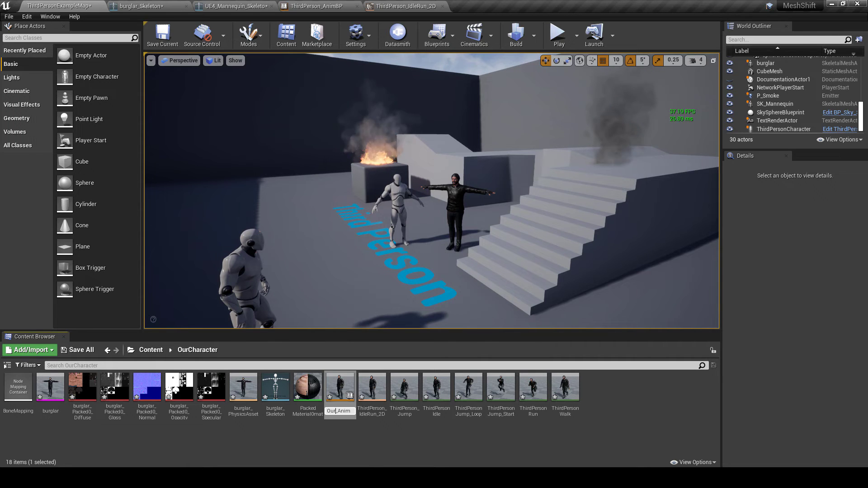
{"action": "type", "text": "BP"}
{"action": "key", "text": "Return"}
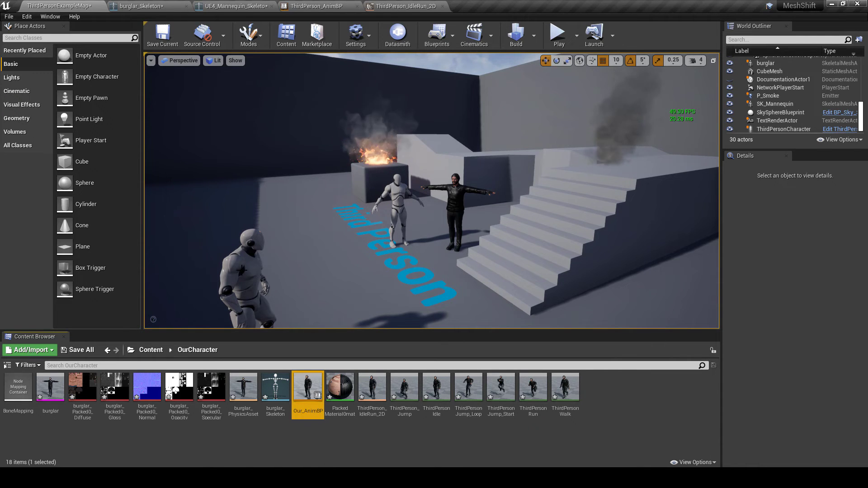
Set the ThirdPersonCharacter's skeletal mesh to burglar and its Anim Class to Our_AnimBP.
{"action": "left_click", "coordinate": [226, 259]}
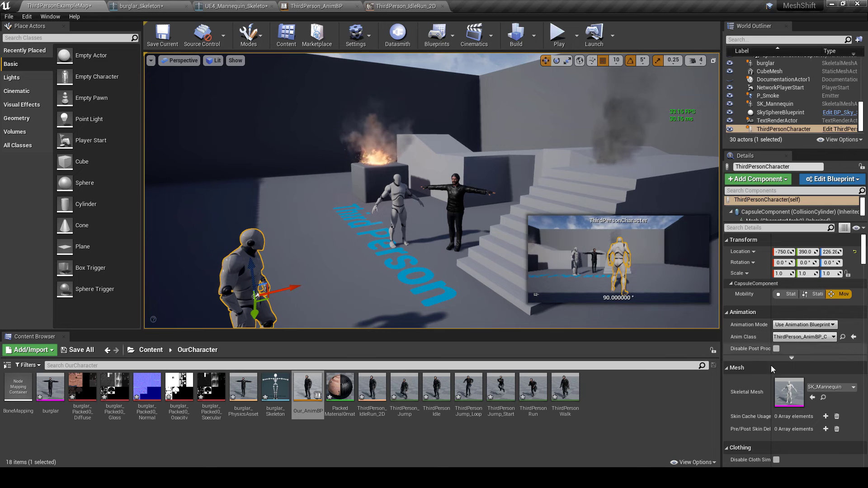
{"action": "left_click", "coordinate": [814, 389]}
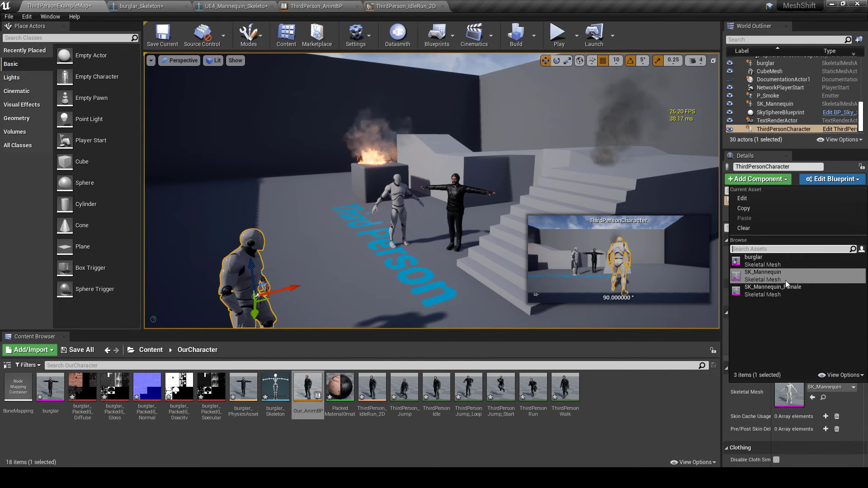
{"action": "left_click", "coordinate": [759, 261]}
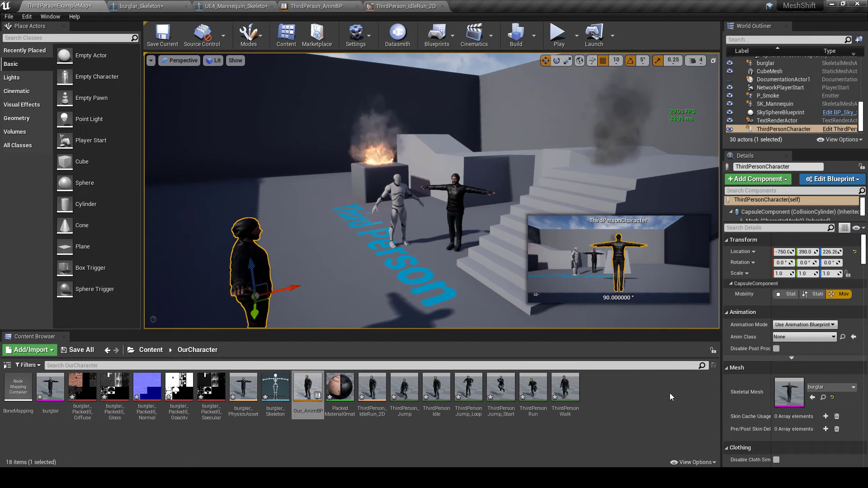
{"action": "left_click", "coordinate": [789, 337]}
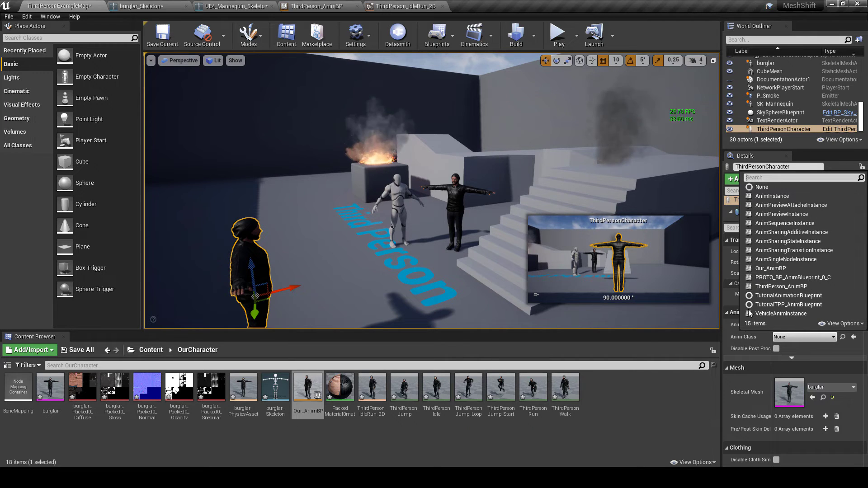
{"action": "left_click", "coordinate": [764, 268]}
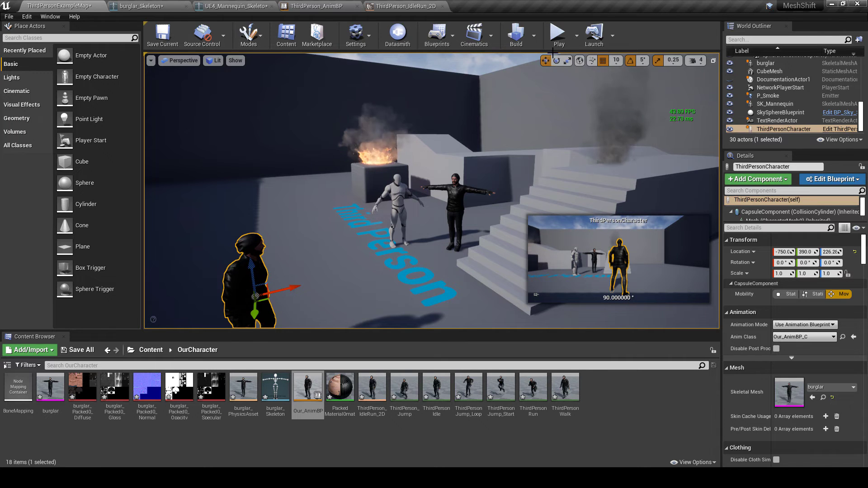
Play the level and test the burglar by running and jumping around the stairs, platforms and the two static characters.
{"action": "left_click", "coordinate": [558, 39]}
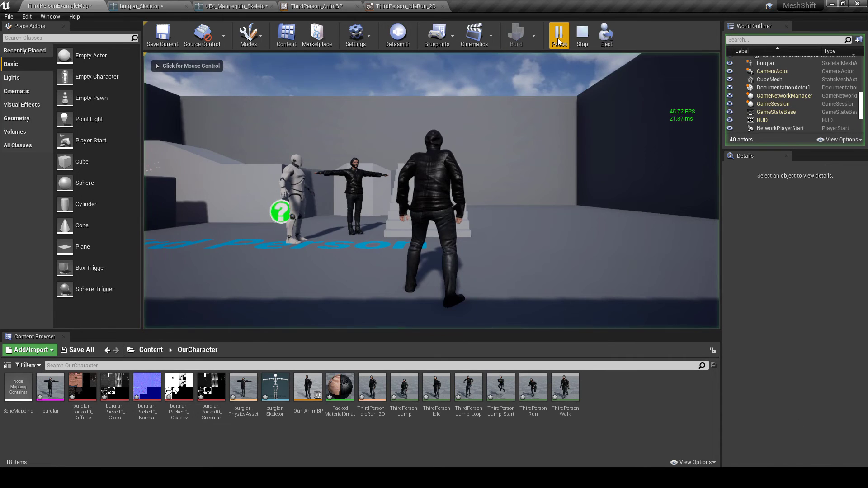
{"action": "left_click", "coordinate": [534, 173]}
{"action": "key", "text": "w"}
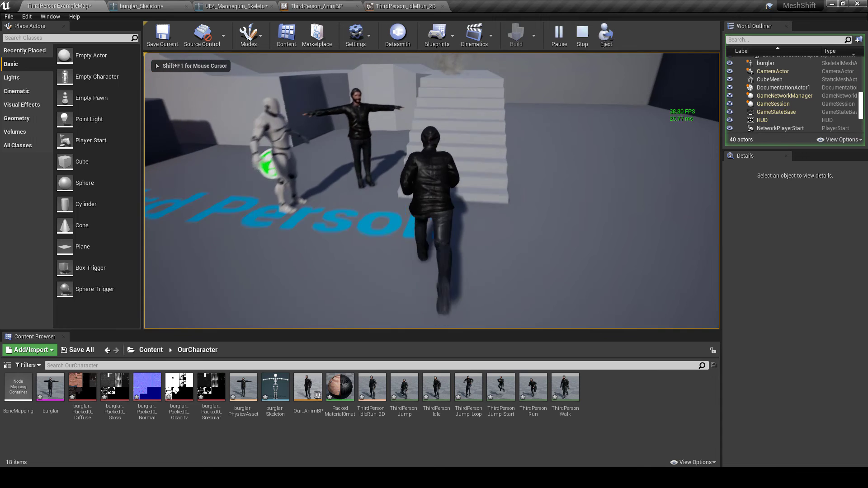
{"action": "key", "text": "w"}
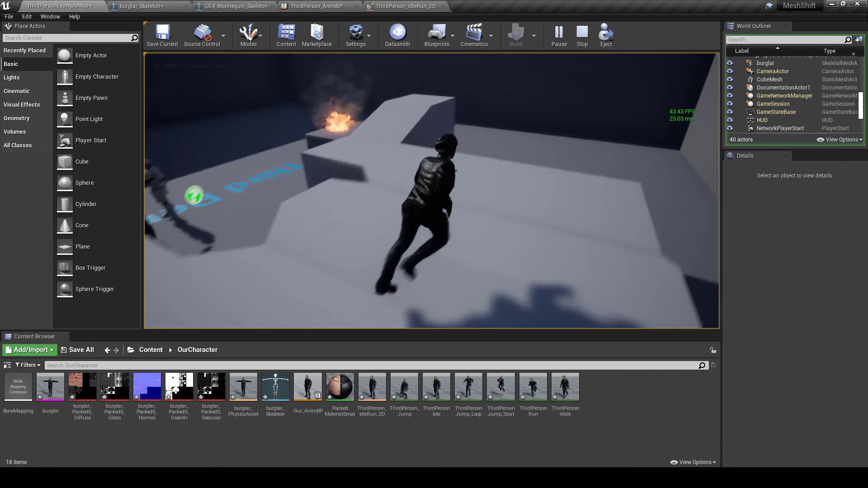
{"action": "key", "text": "w"}
{"action": "key", "text": "space"}
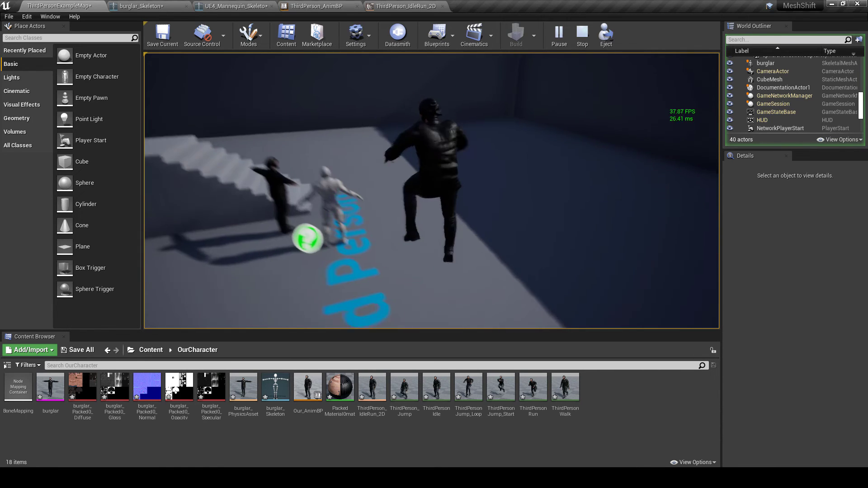
{"action": "key", "text": "w"}
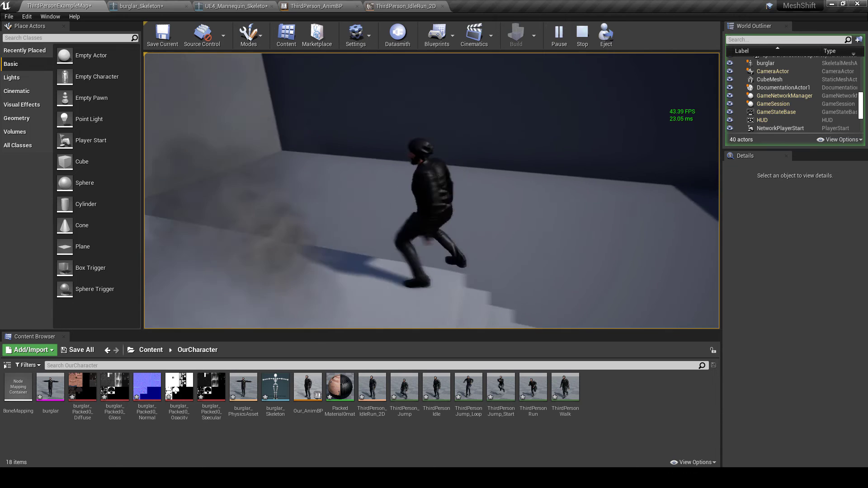
{"action": "key", "text": "space"}
{"action": "key", "text": "d"}
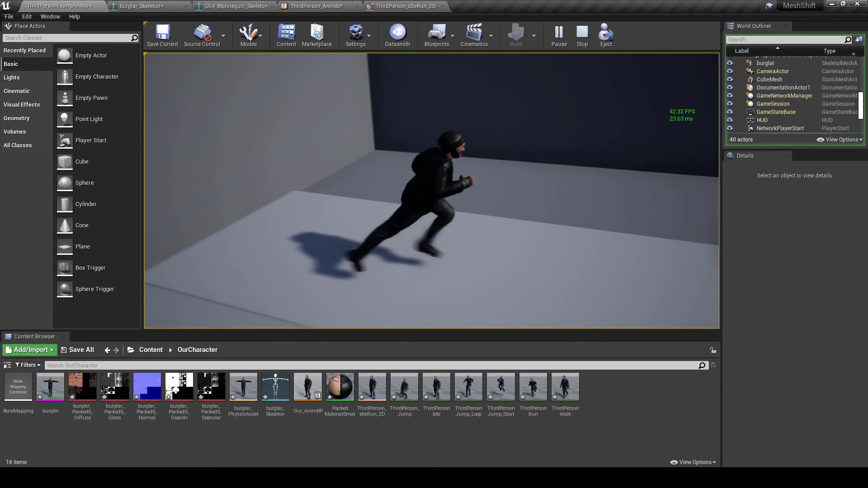
{"action": "key", "text": "space"}
{"action": "key", "text": "a"}
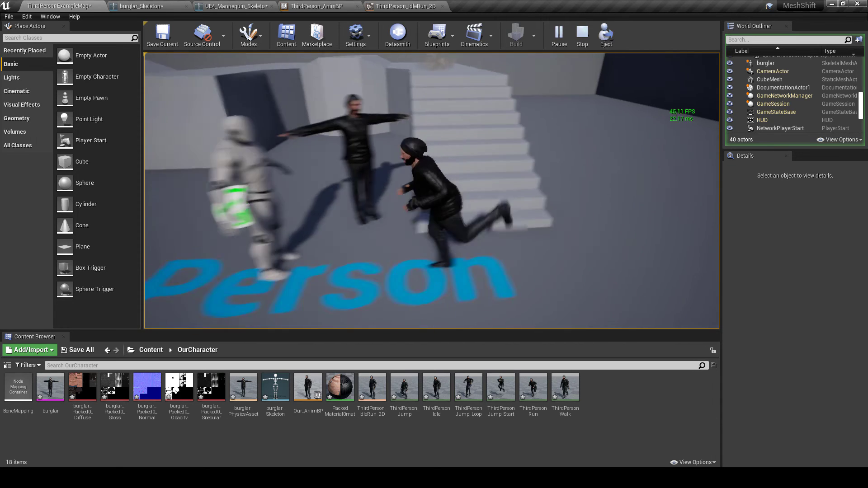
{"action": "key", "text": "s"}
{"action": "key", "text": "w"}
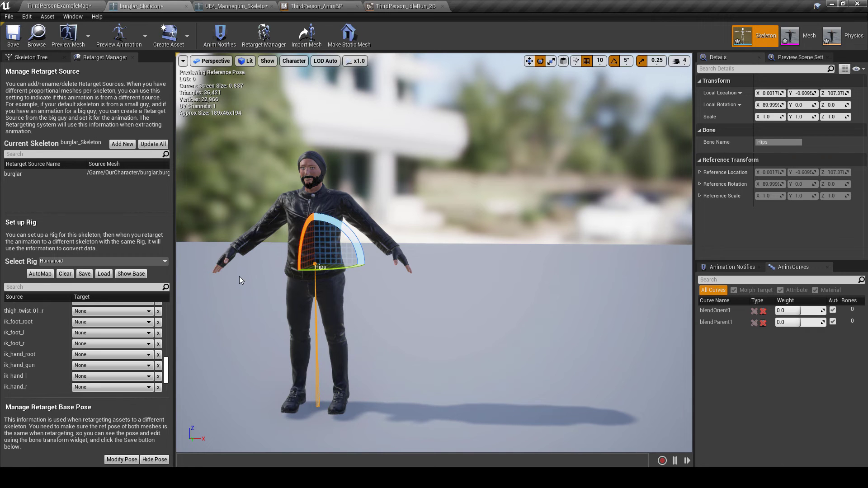
Show the retargeting options for each bone in the burglar skeleton's bone hierarchy.
{"action": "left_click", "coordinate": [231, 6]}
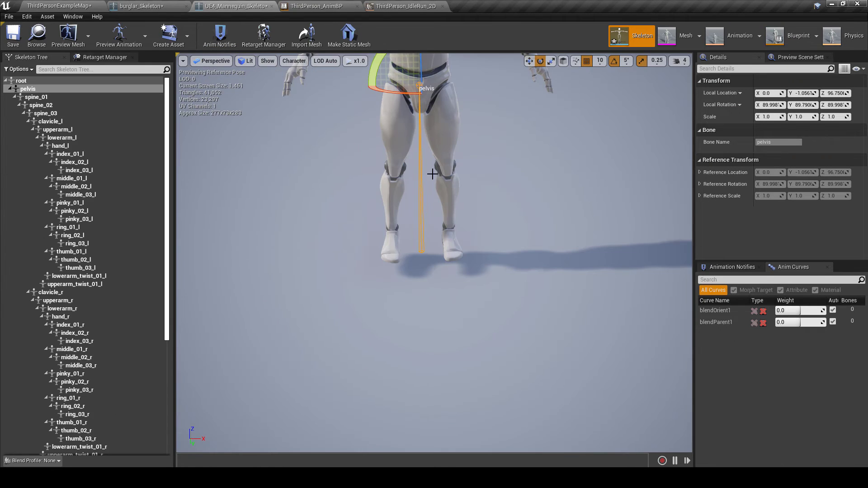
{"action": "left_click", "coordinate": [139, 3]}
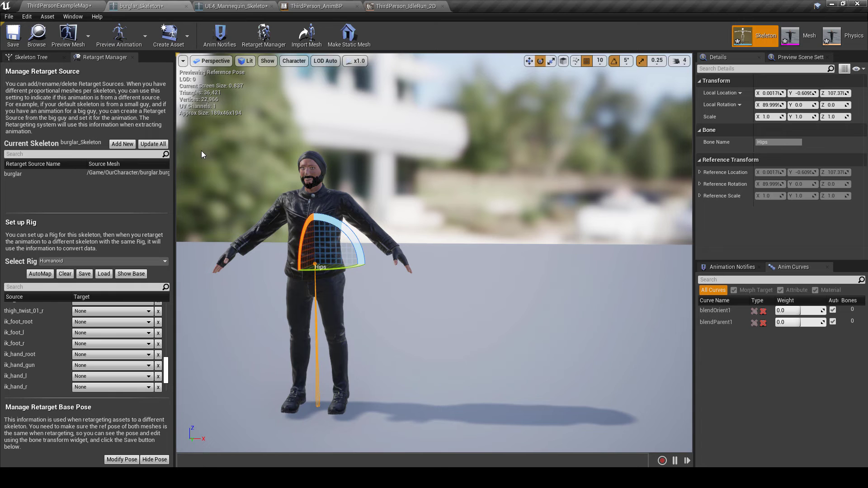
{"action": "left_click", "coordinate": [207, 168]}
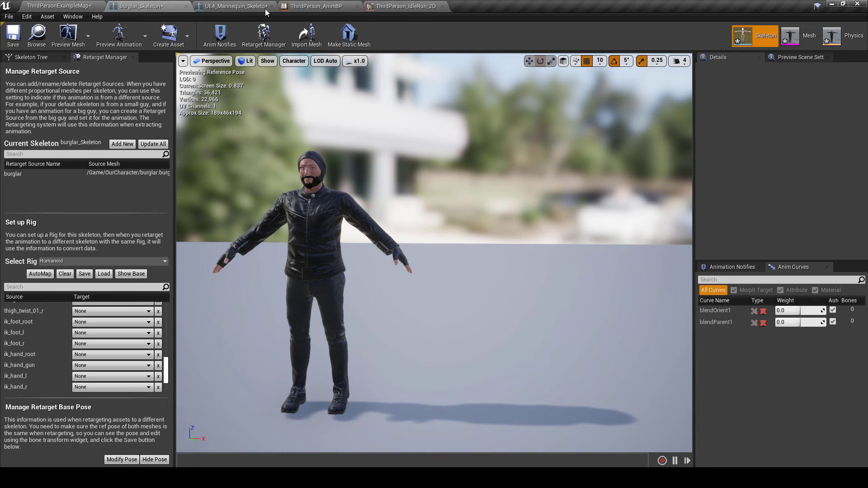
{"action": "left_click", "coordinate": [31, 59]}
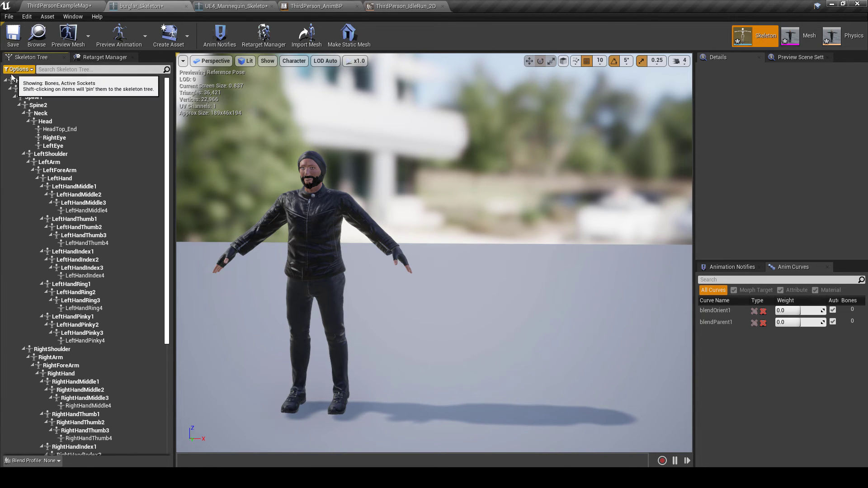
{"action": "left_click", "coordinate": [23, 71]}
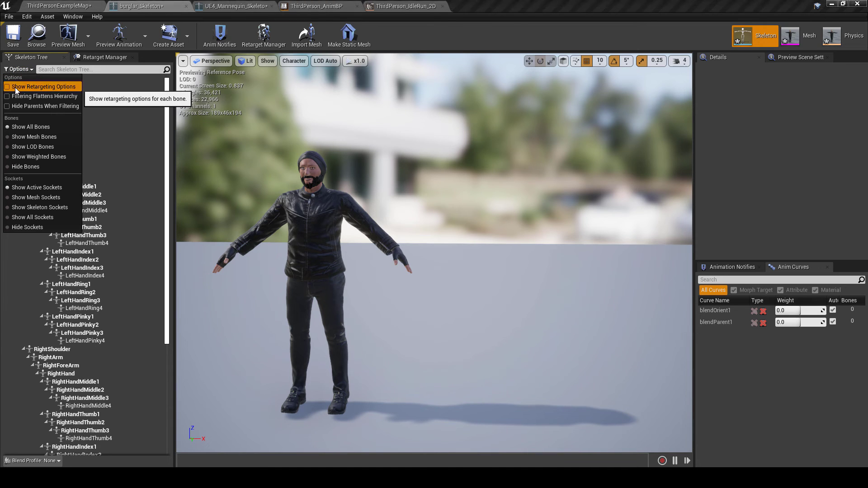
{"action": "left_click", "coordinate": [15, 88]}
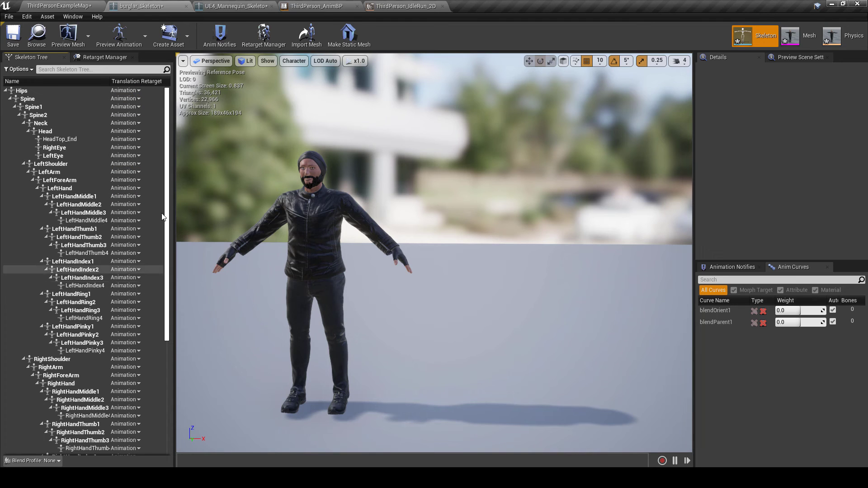
Recursively set the translation retargeting of the burglar's RightShoulder bone and all its child bones to Skeleton.
{"action": "left_click", "coordinate": [244, 237]}
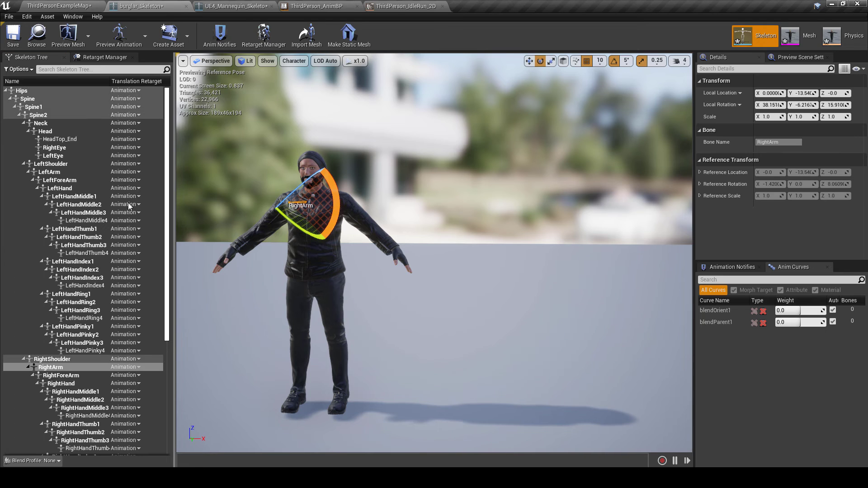
{"action": "left_click", "coordinate": [68, 359]}
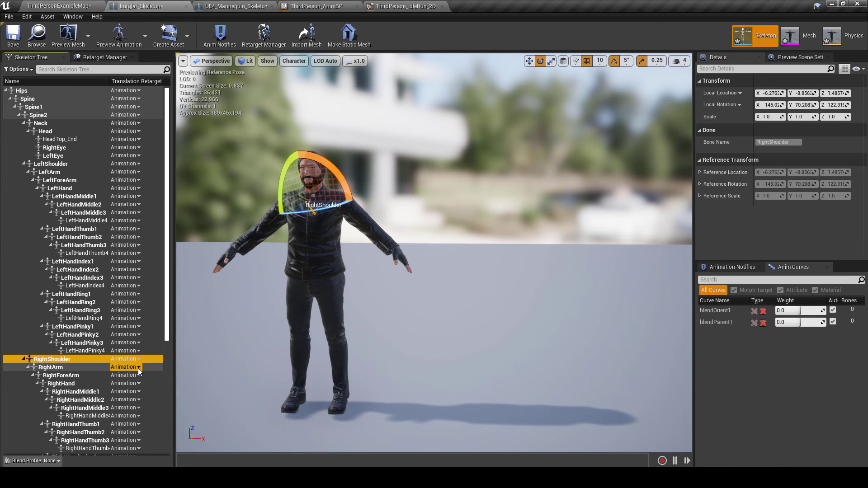
{"action": "scroll", "coordinate": [86, 365], "scroll_direction": "down", "scroll_amount": 2}
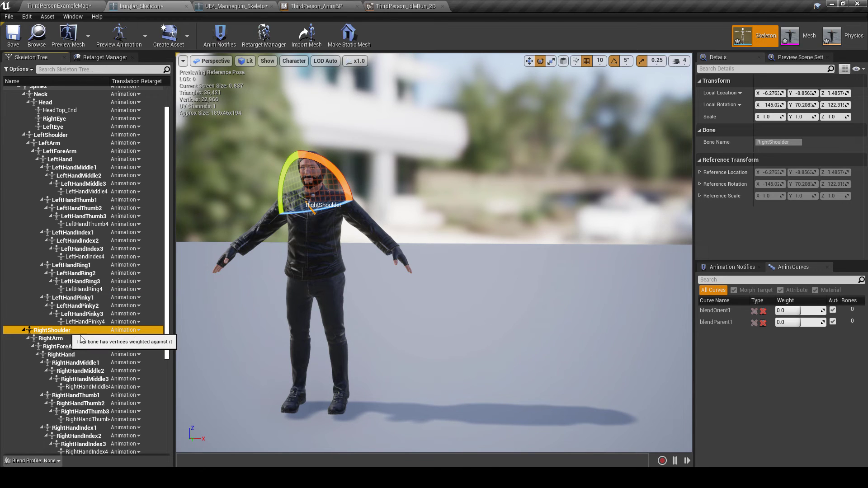
{"action": "right_click", "coordinate": [62, 334]}
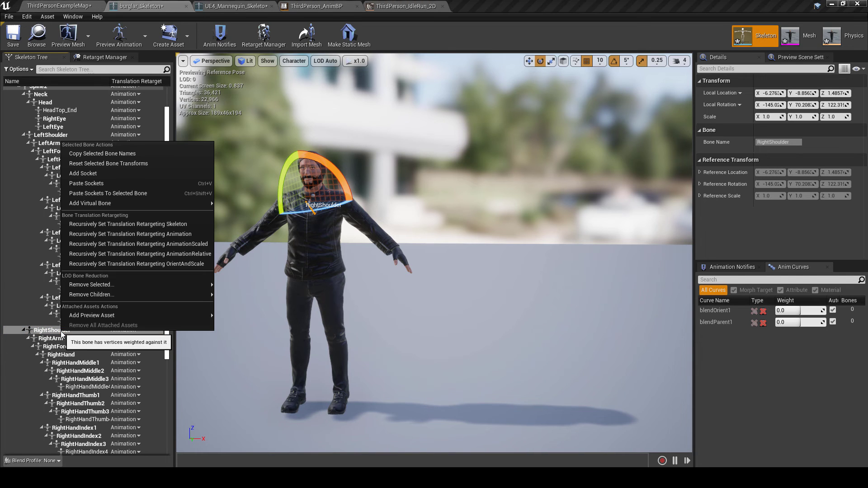
{"action": "mouse_move", "coordinate": [107, 310]}
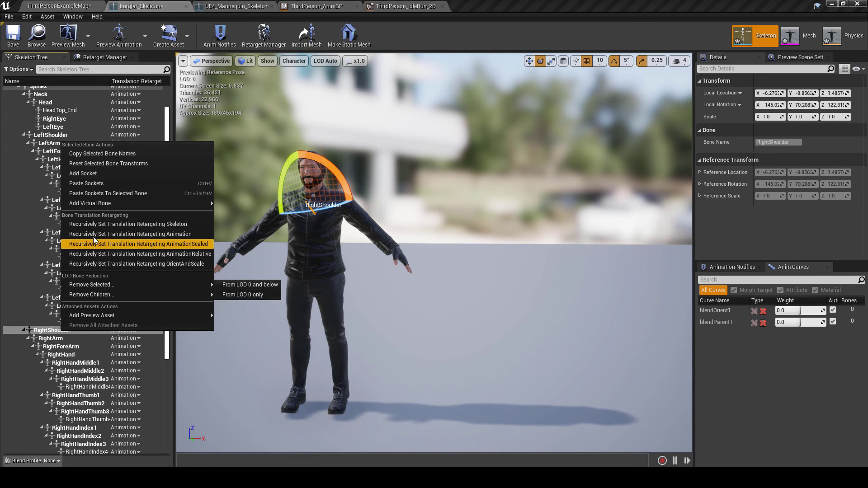
{"action": "left_click", "coordinate": [119, 224]}
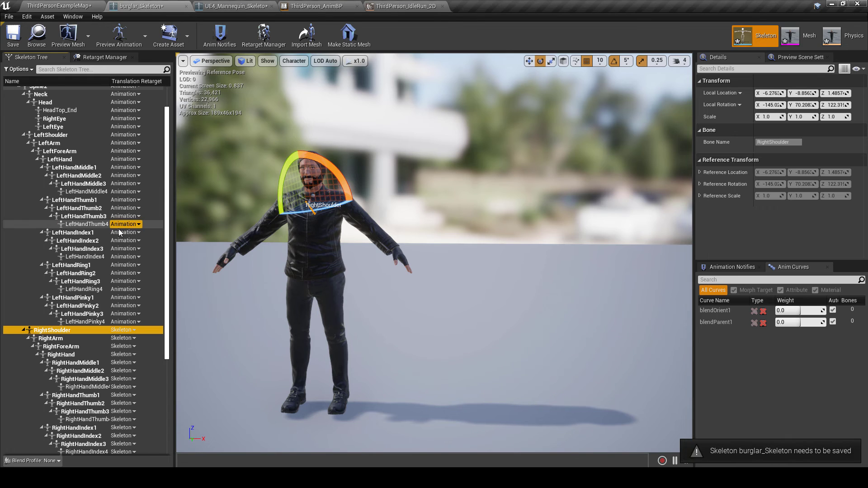
{"action": "scroll", "coordinate": [116, 262], "scroll_direction": "down", "scroll_amount": 3}
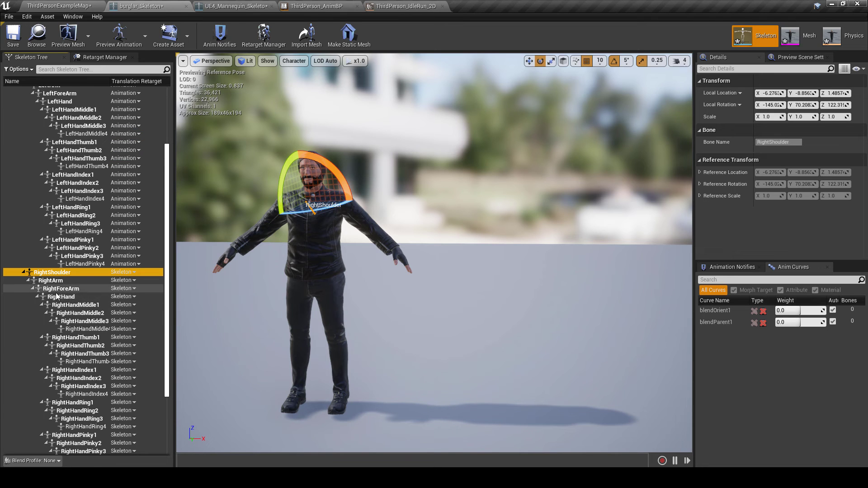
{"action": "scroll", "coordinate": [66, 277], "scroll_direction": "down", "scroll_amount": 3}
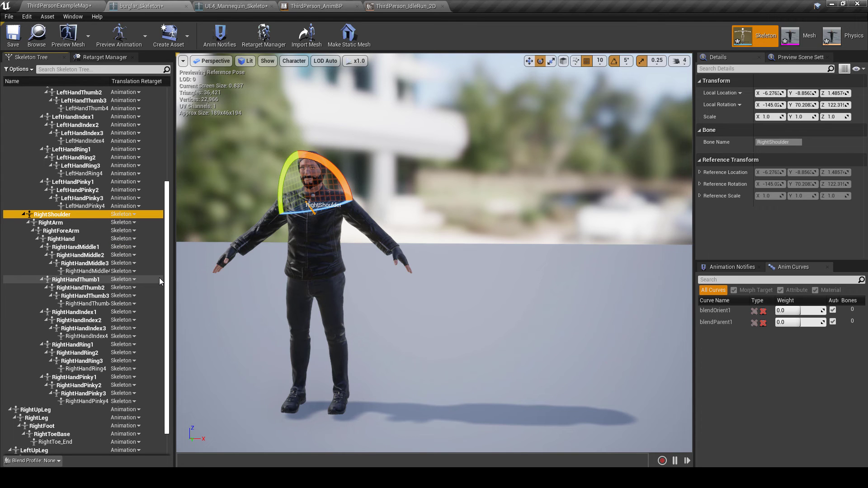
Recursively set the translation retargeting of the LeftShoulder bone and its children to Skeleton, and save the burglar skeleton.
{"action": "scroll", "coordinate": [96, 307], "scroll_direction": "up", "scroll_amount": 7}
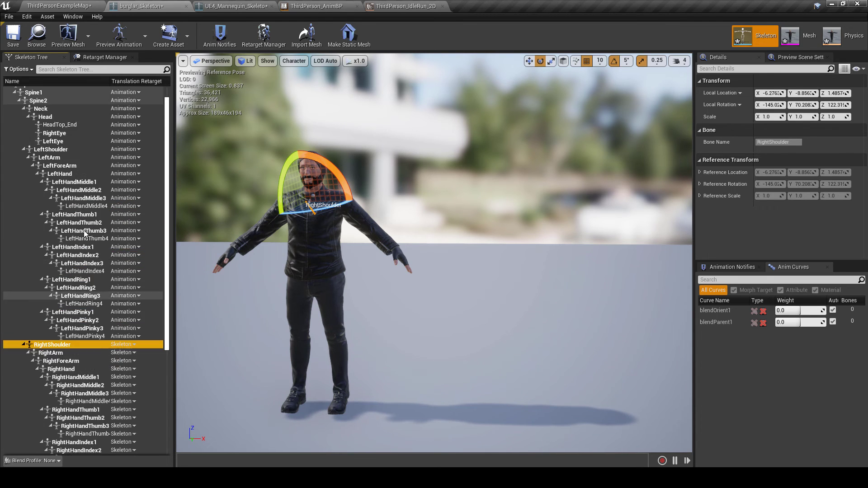
{"action": "scroll", "coordinate": [84, 233], "scroll_direction": "up", "scroll_amount": 1}
{"action": "right_click", "coordinate": [55, 164]}
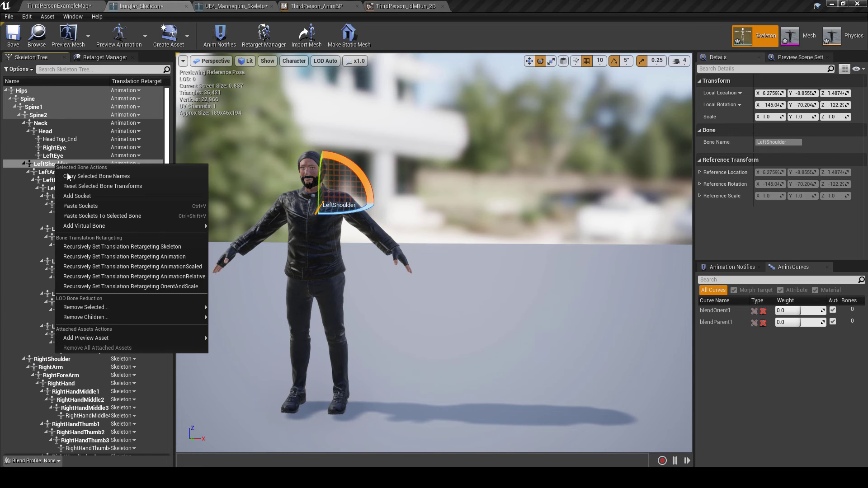
{"action": "left_click", "coordinate": [108, 246]}
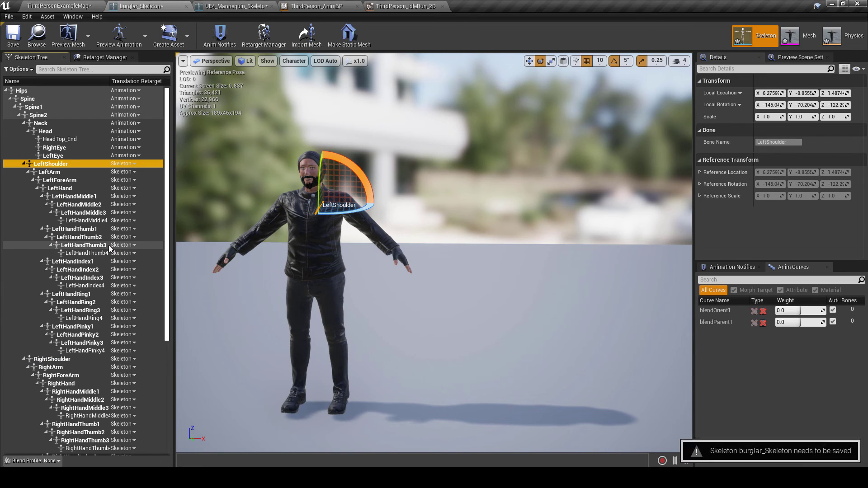
{"action": "left_click", "coordinate": [11, 47]}
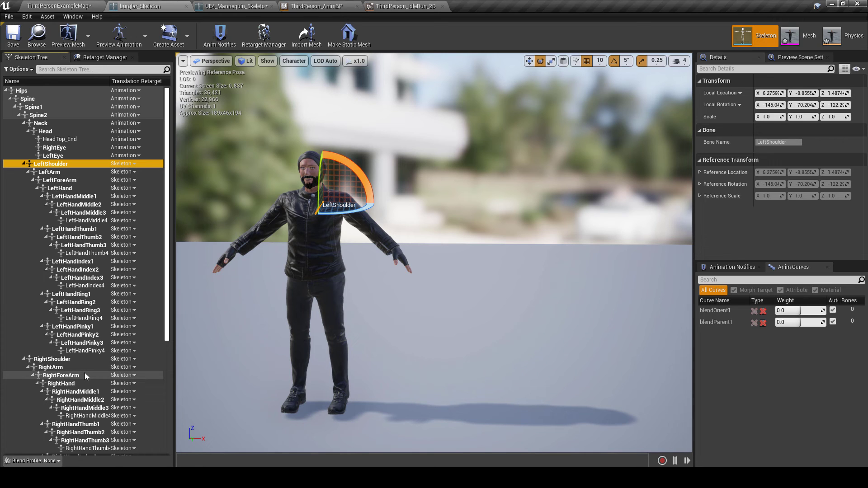
Show the recursive translation retargeting options for the Hips bone without applying any, and return to the ThirdPersonExampleMap level.
{"action": "right_click", "coordinate": [33, 88]}
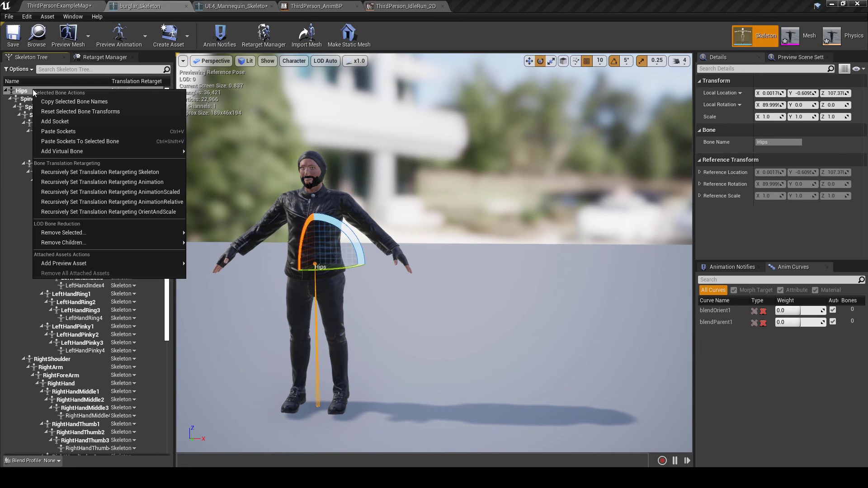
{"action": "mouse_move", "coordinate": [61, 172]}
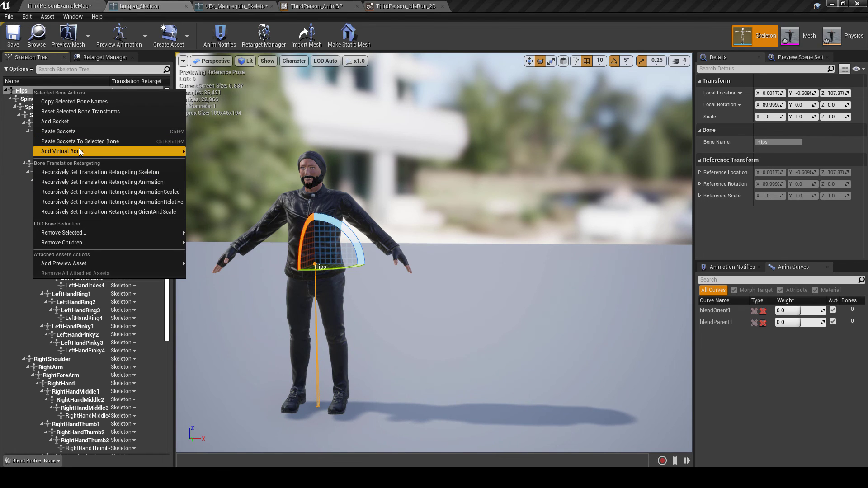
{"action": "left_click", "coordinate": [121, 3]}
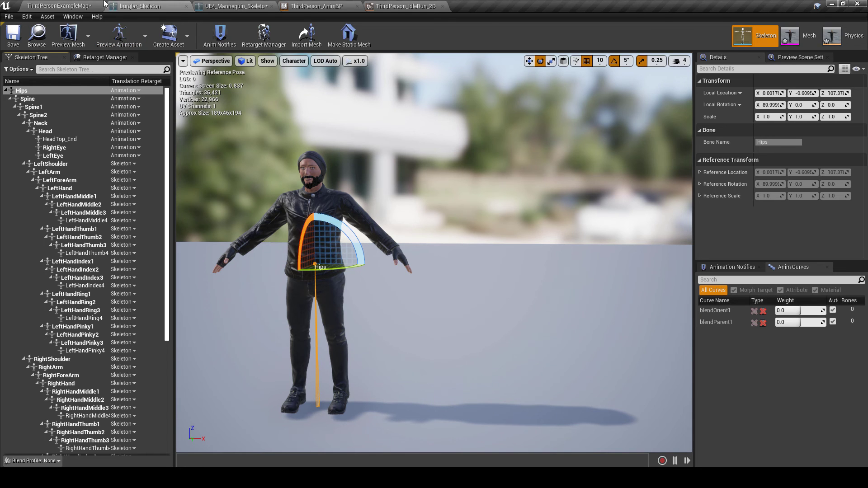
{"action": "left_click", "coordinate": [88, 6]}
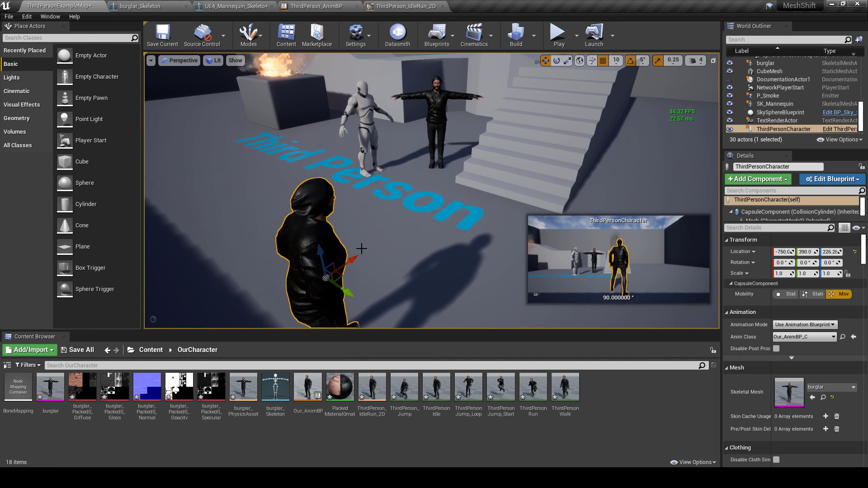